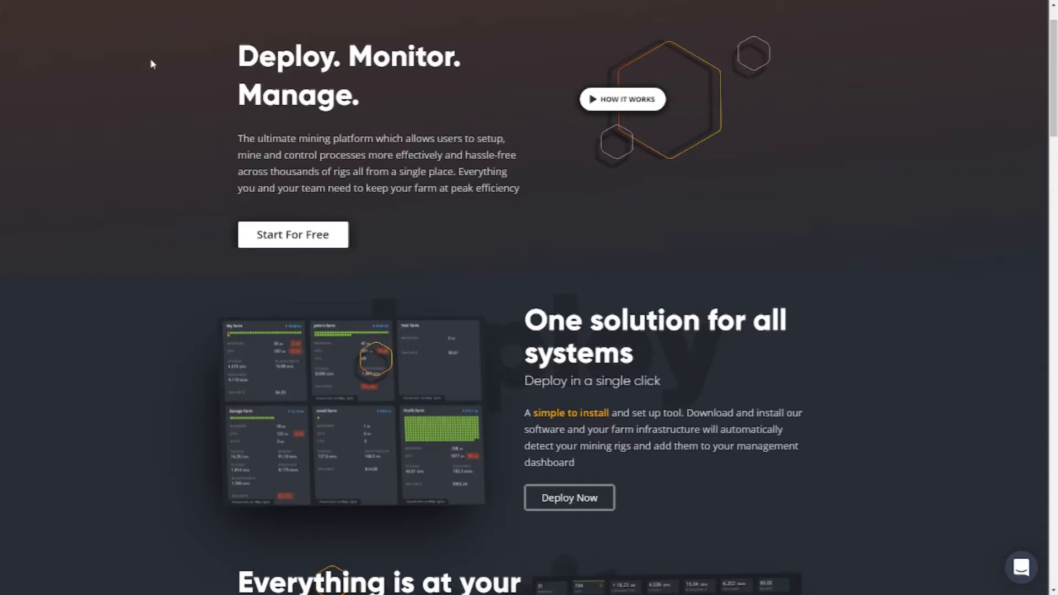
Look through the Hive OS homepage sections on deployment, monitoring, operation, notifications and the knowledge base.
scroll(350, 237, down, 5)
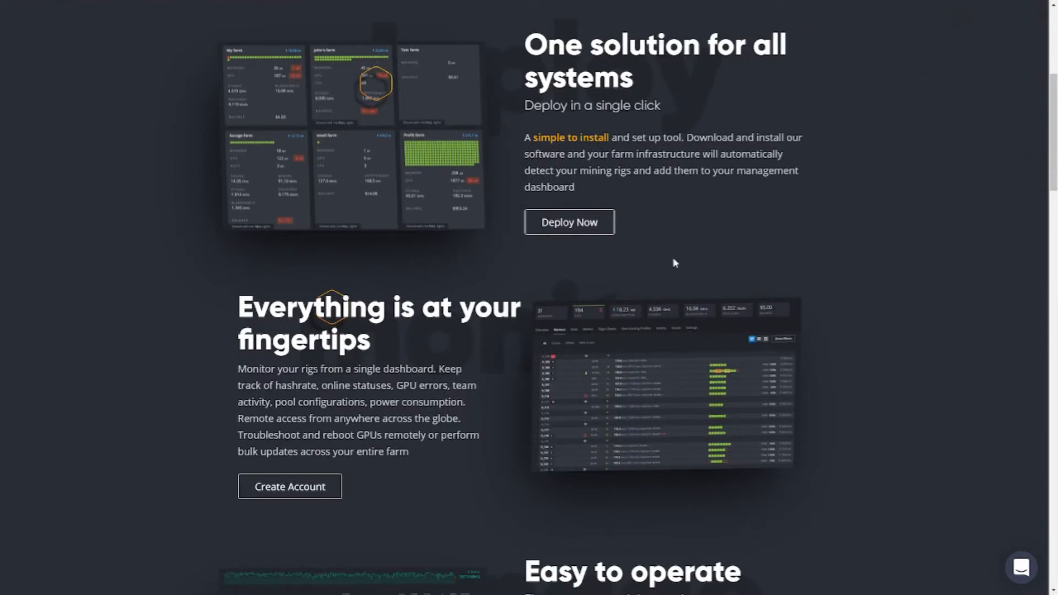
scroll(675, 264, down, 5)
scroll(323, 318, down, 1)
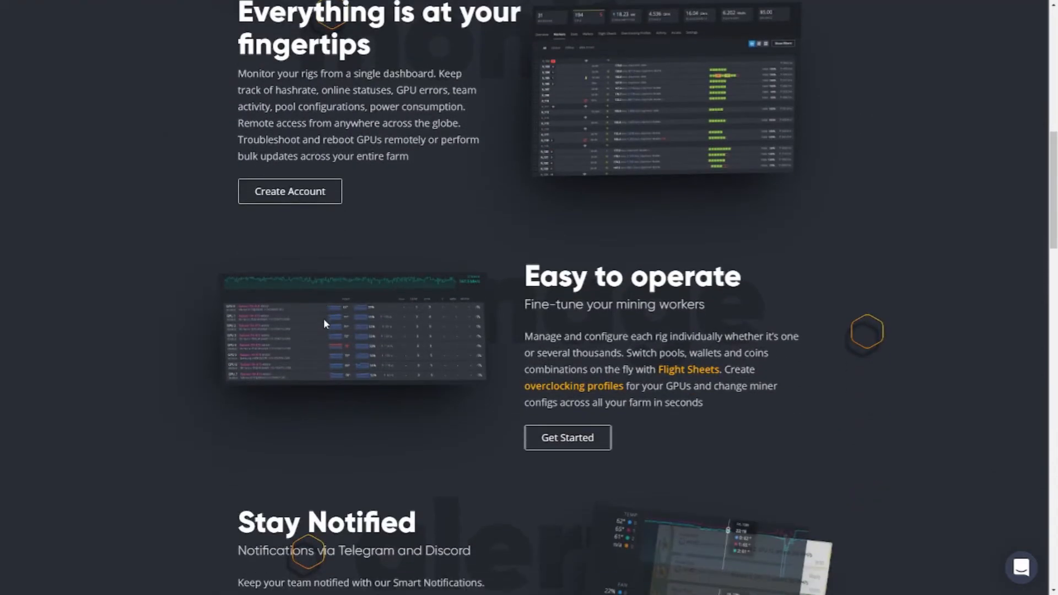
scroll(323, 319, down, 6)
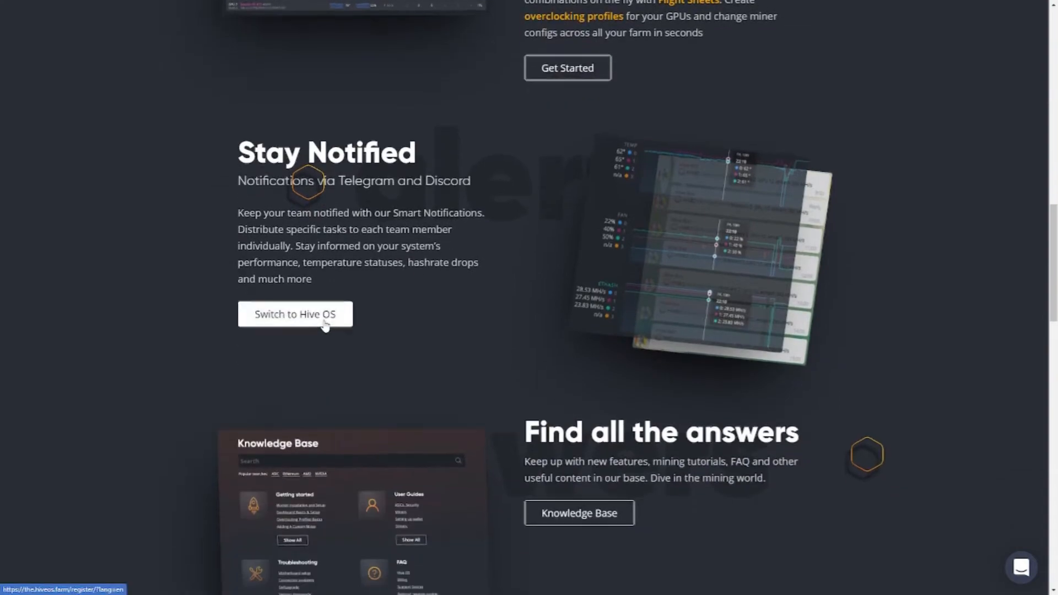
scroll(324, 326, down, 7)
scroll(330, 327, up, 8)
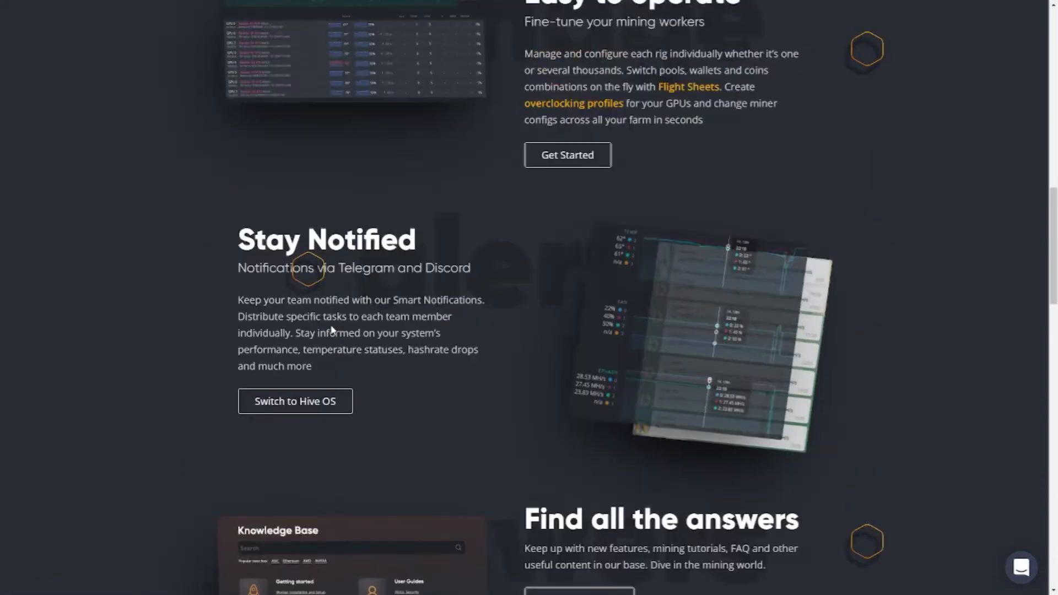
scroll(333, 329, up, 15)
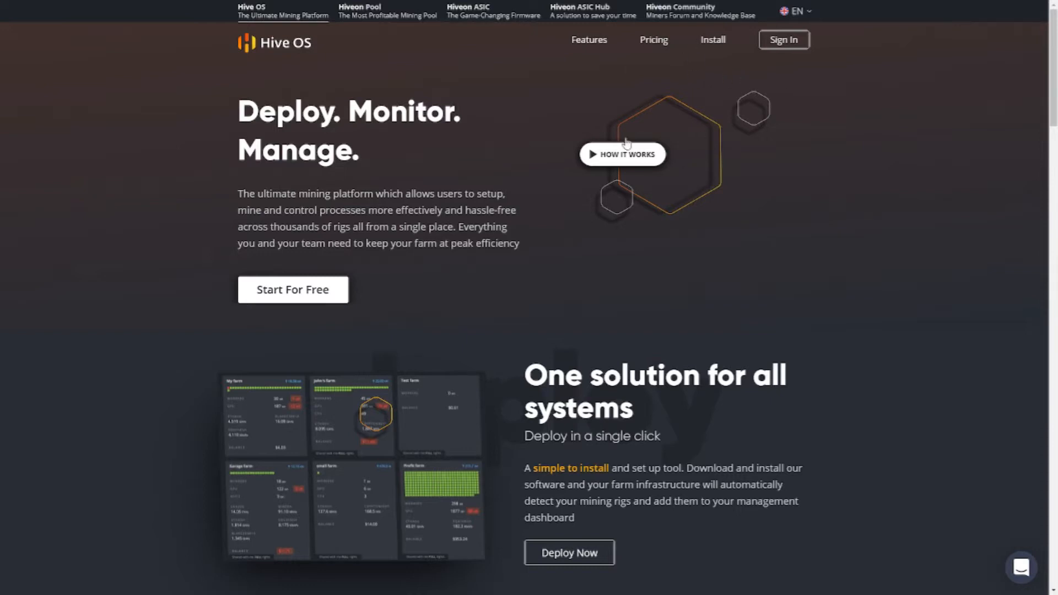
Sign out of the current Hive OS account and open the new-account registration form to review its e-mail field.
click(794, 45)
key(F11)
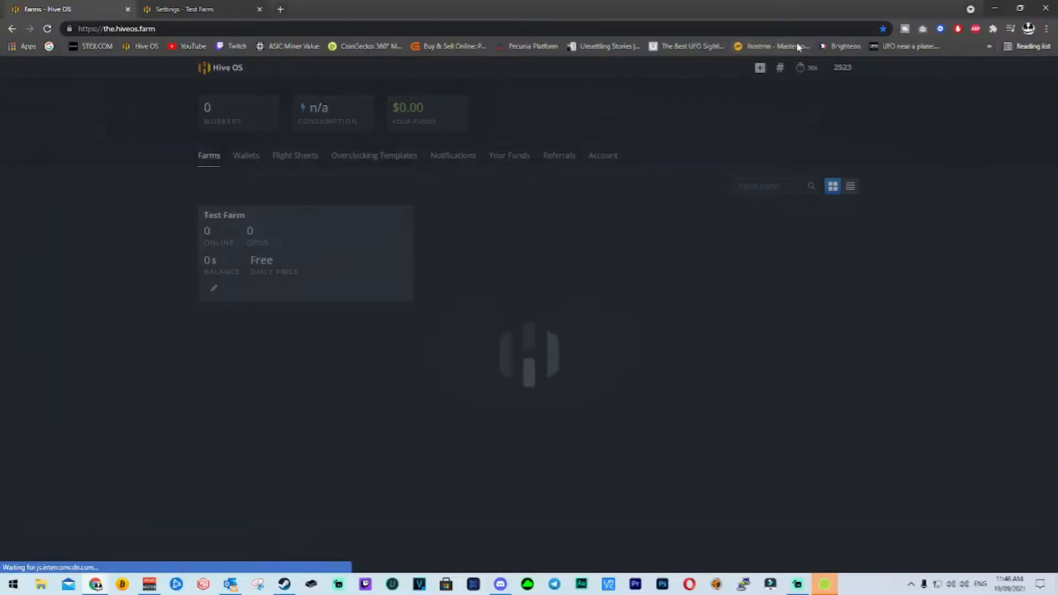
click(843, 67)
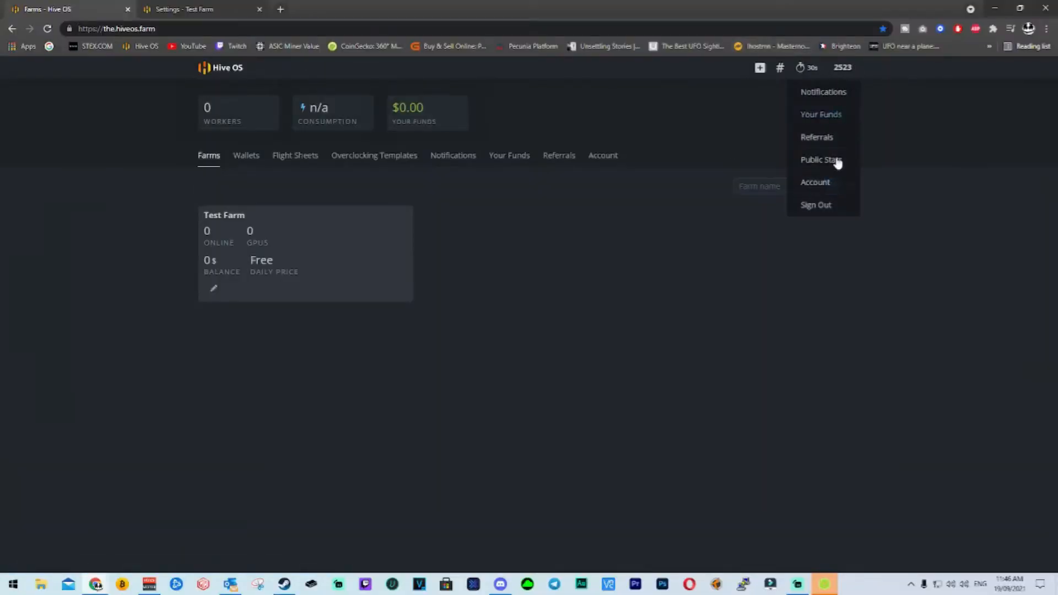
click(833, 210)
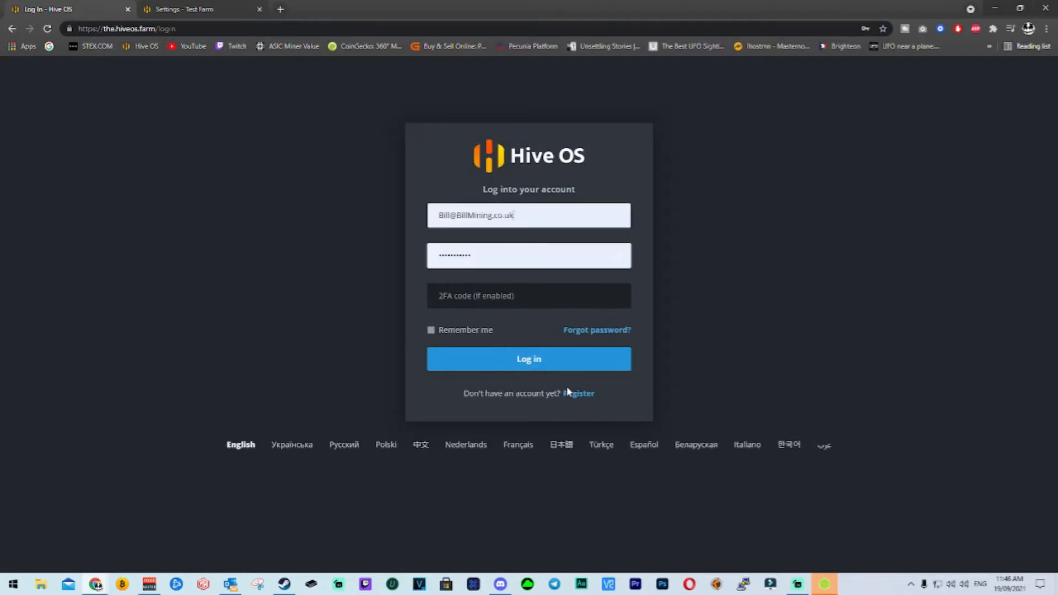
click(576, 404)
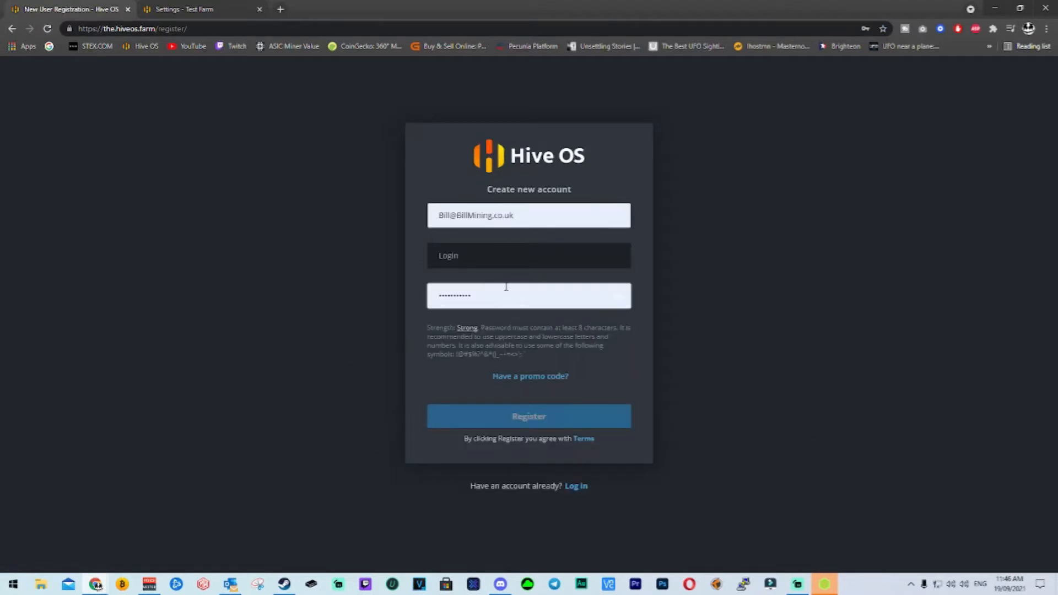
drag(533, 210, 430, 222)
click(398, 199)
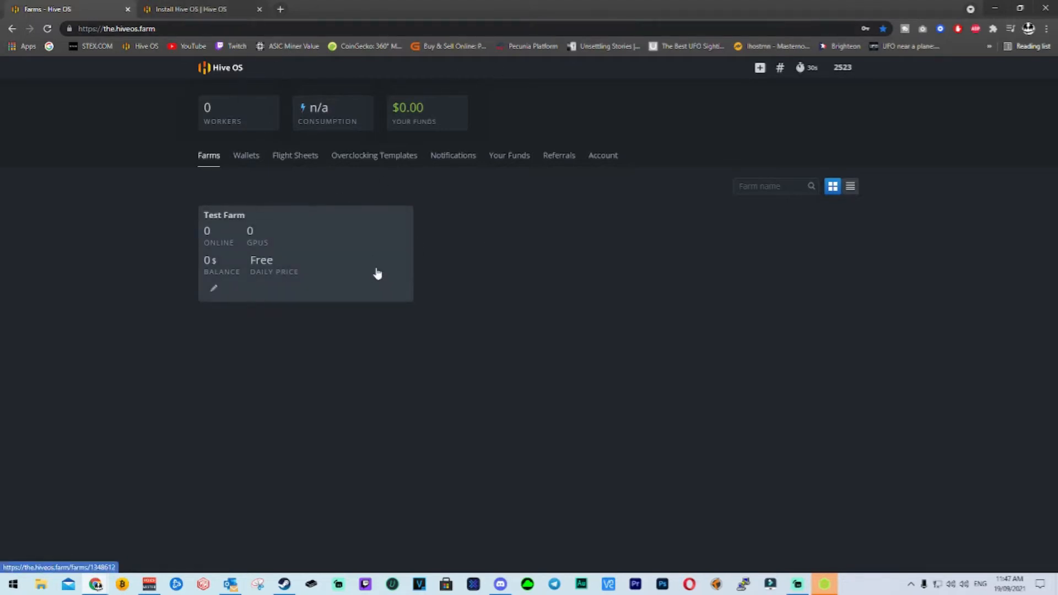
Open Test Farm and add a GPU rig worker named Test.
click(316, 257)
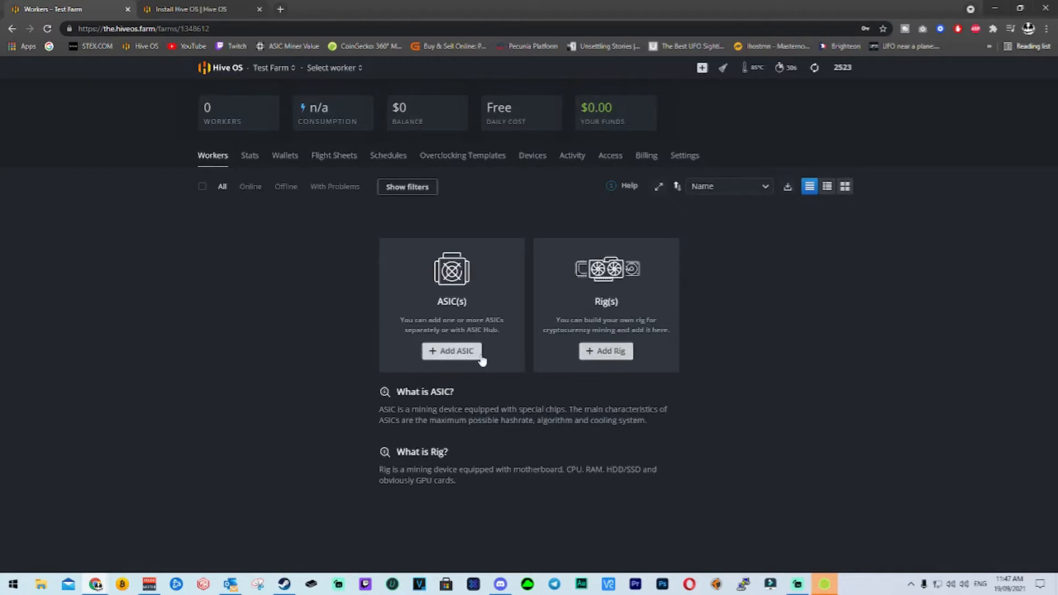
click(610, 351)
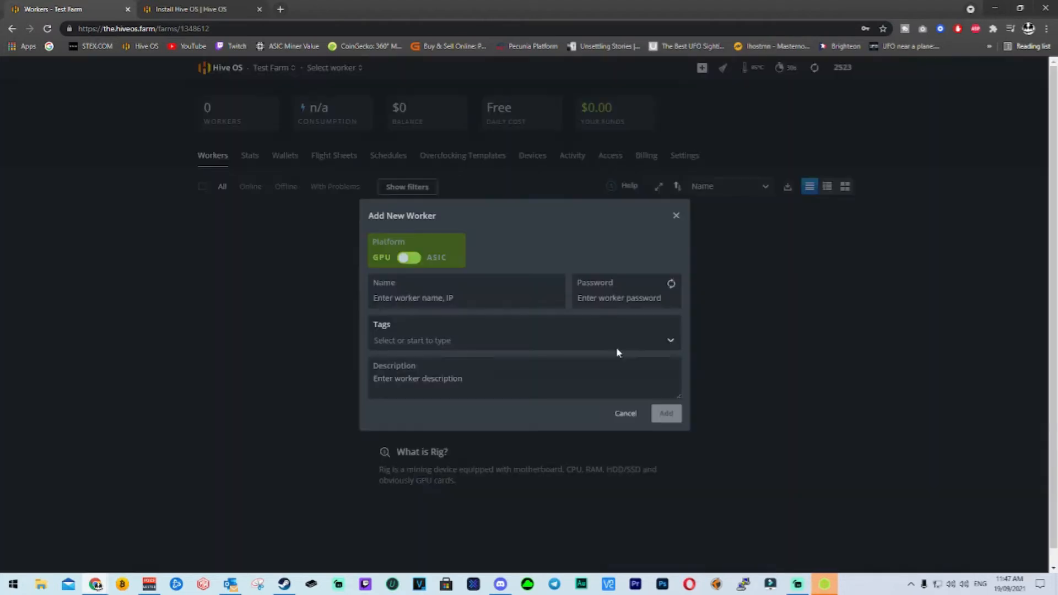
click(424, 300)
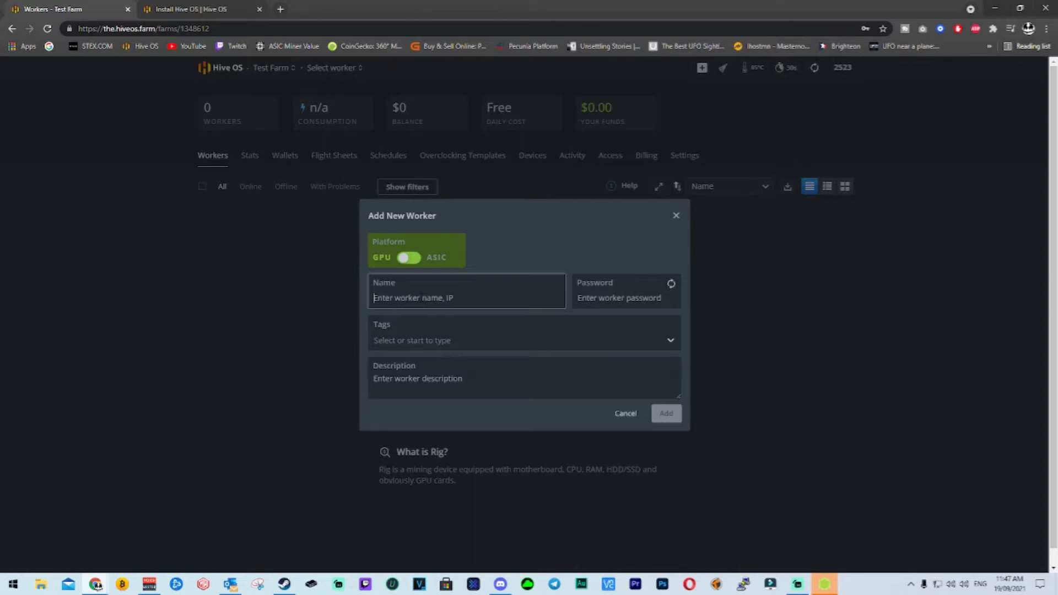
text(Tew)
text(d)
text(t)
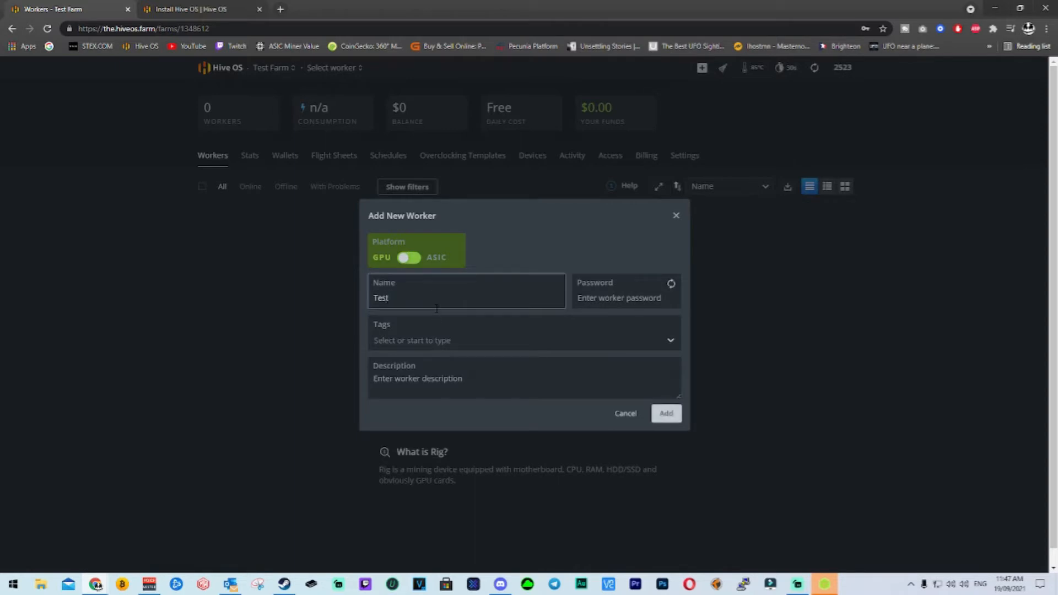
click(666, 412)
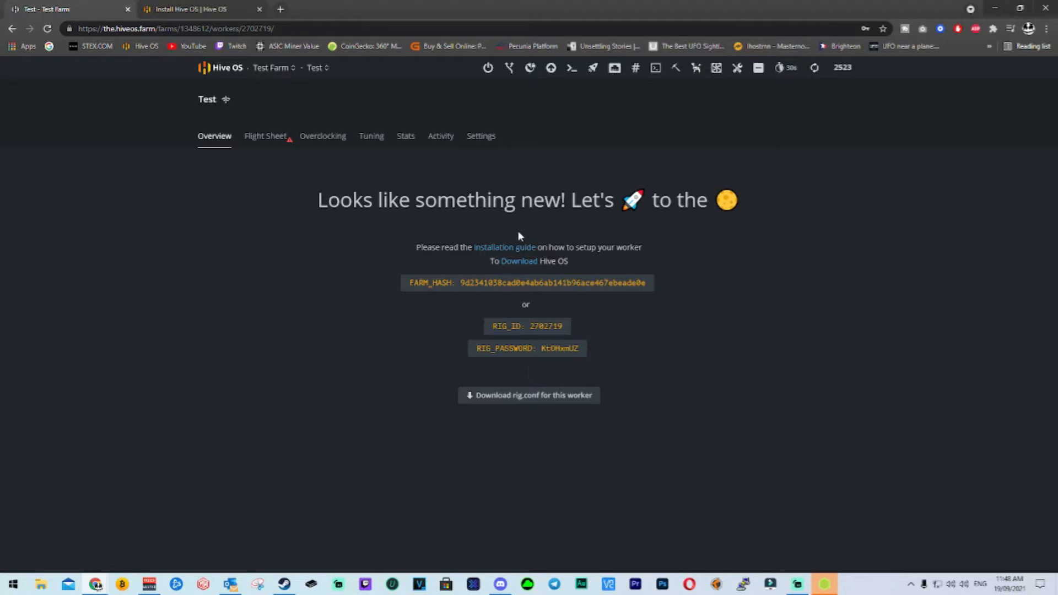
Open the worker installation guide in a separate browser tab and skim its opening section.
right_click(523, 248)
click(542, 252)
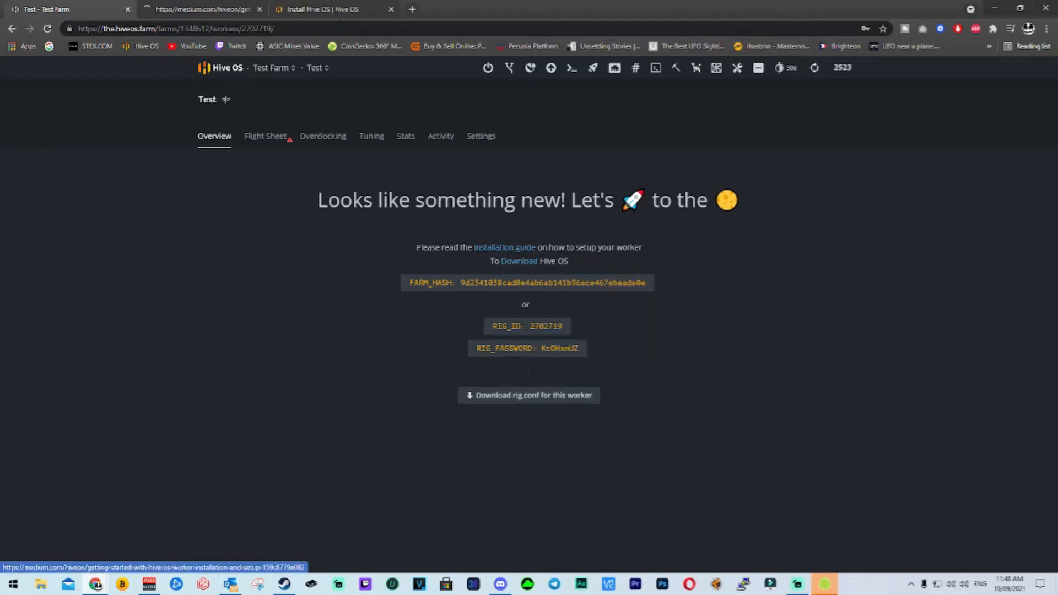
click(234, 4)
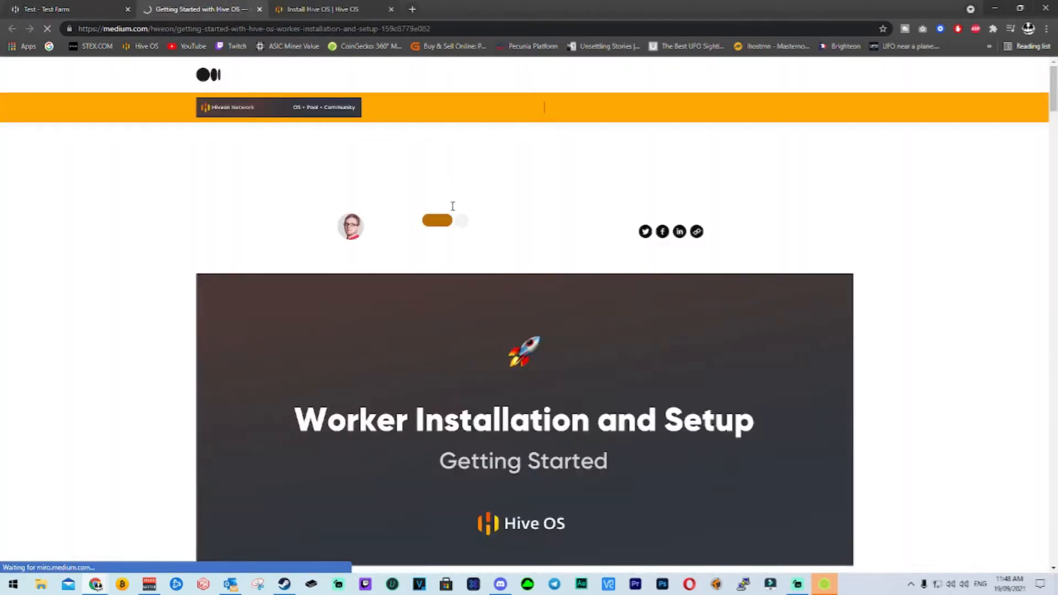
scroll(452, 206, down, 5)
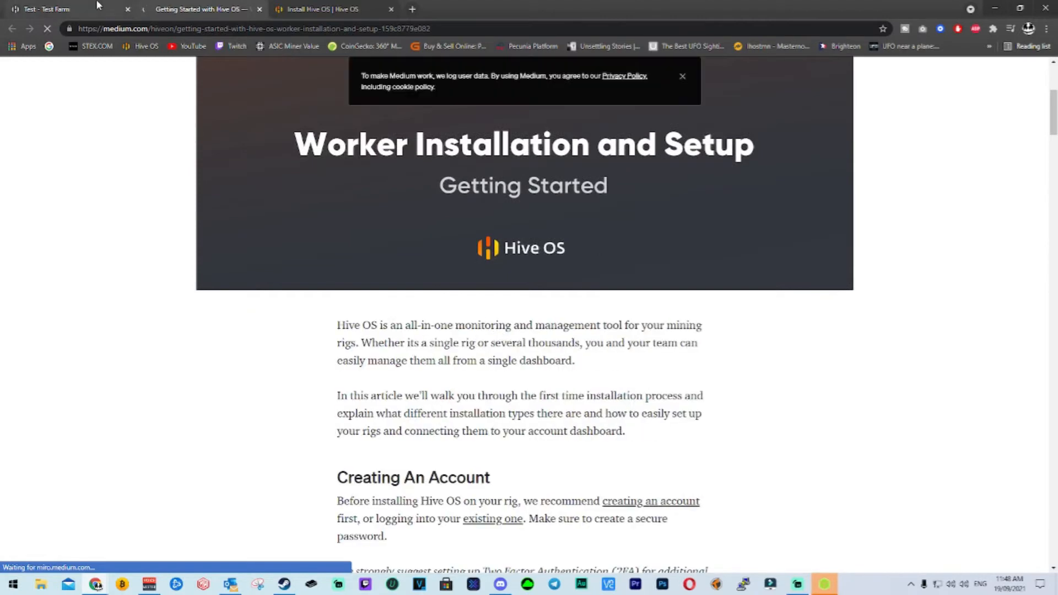
Open the Hive OS download page from the Test worker's overview in a separate tab and close the installation guide.
click(97, 5)
right_click(518, 264)
click(557, 270)
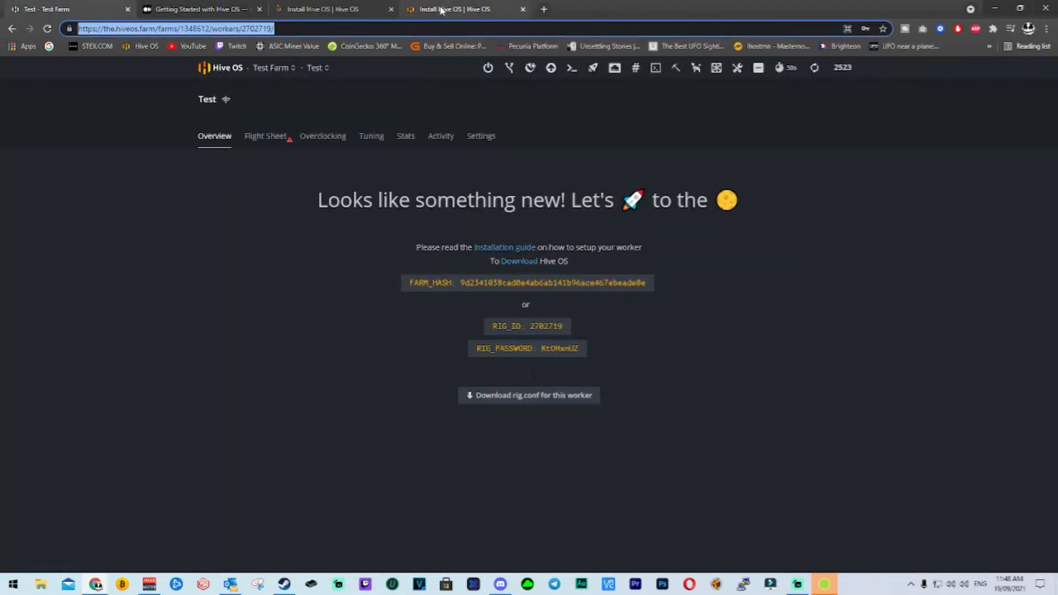
click(441, 9)
click(331, 8)
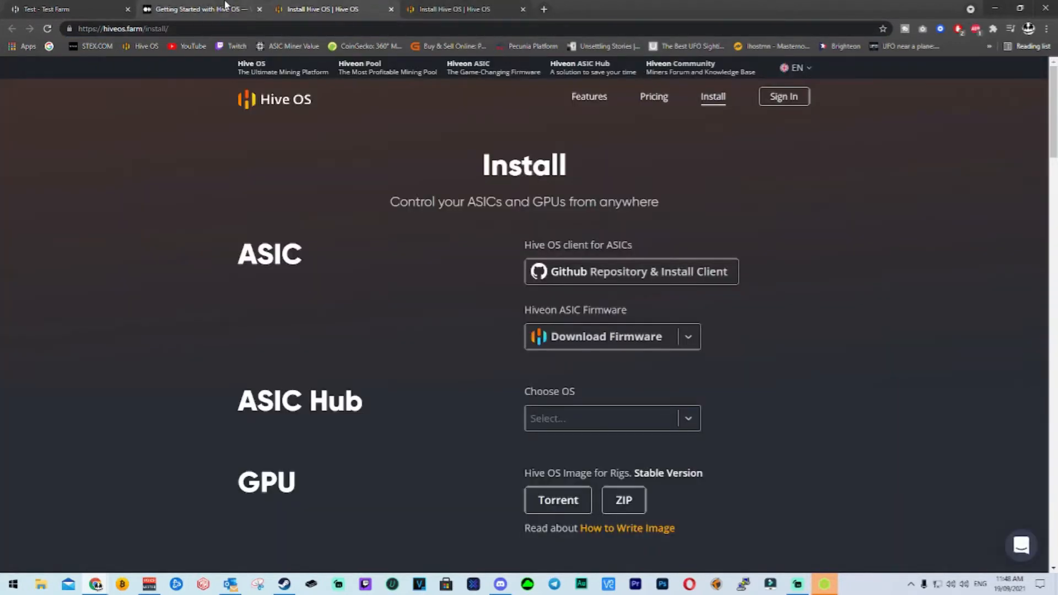
click(226, 9)
click(260, 8)
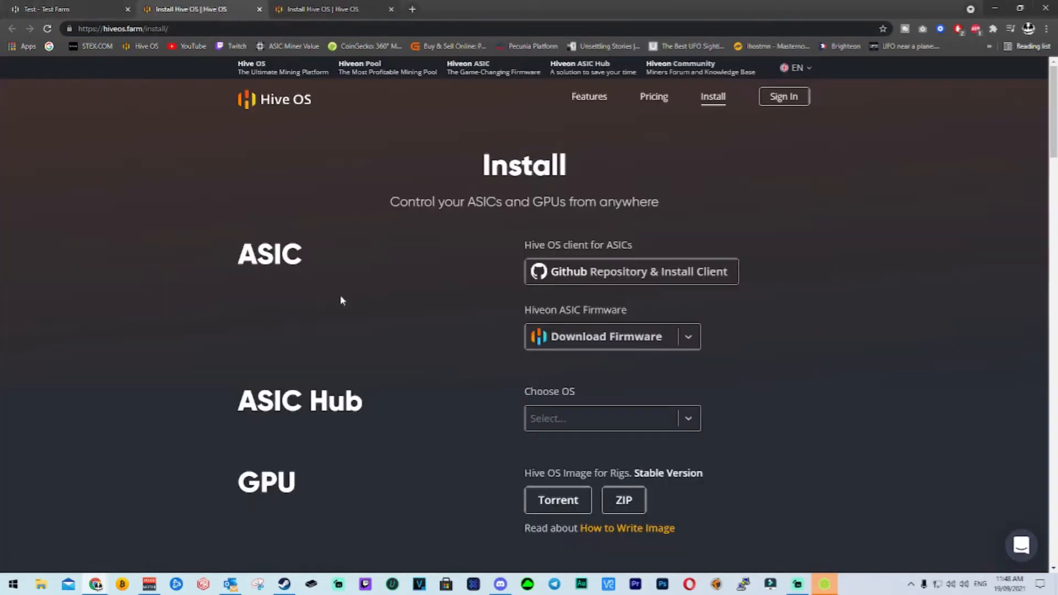
Return to the Test worker's overview and examine its farm hash, rig ID and rig password.
click(46, 7)
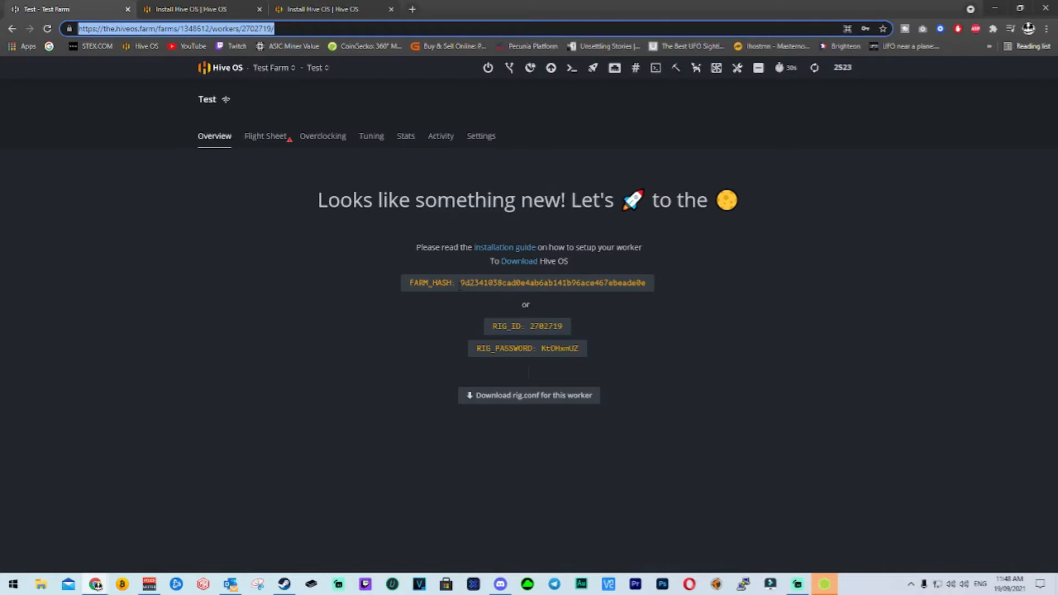
drag(423, 283, 539, 283)
click(535, 297)
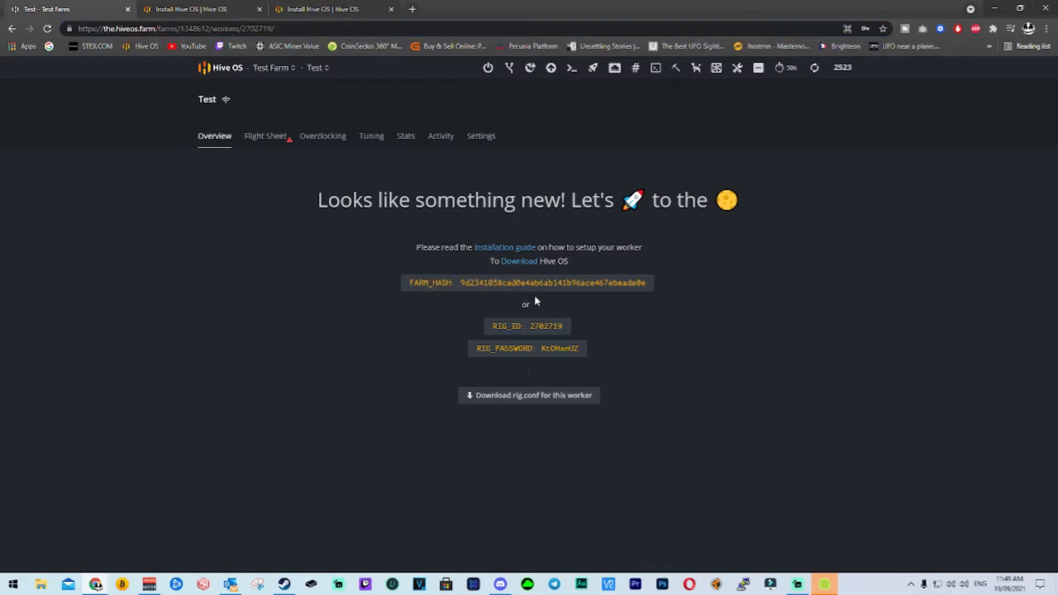
drag(477, 348, 557, 352)
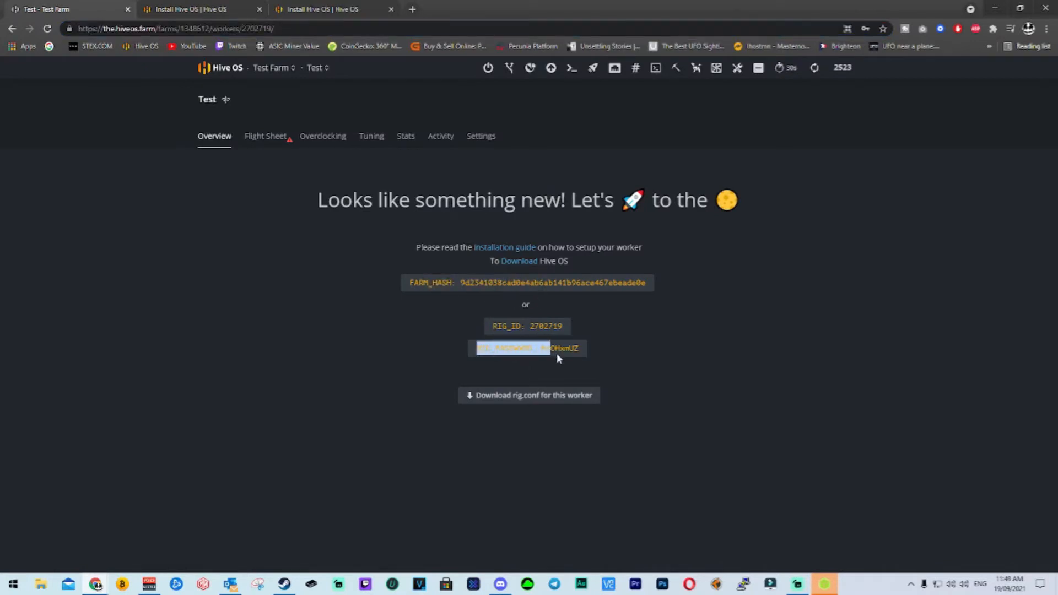
drag(423, 283, 574, 342)
click(588, 343)
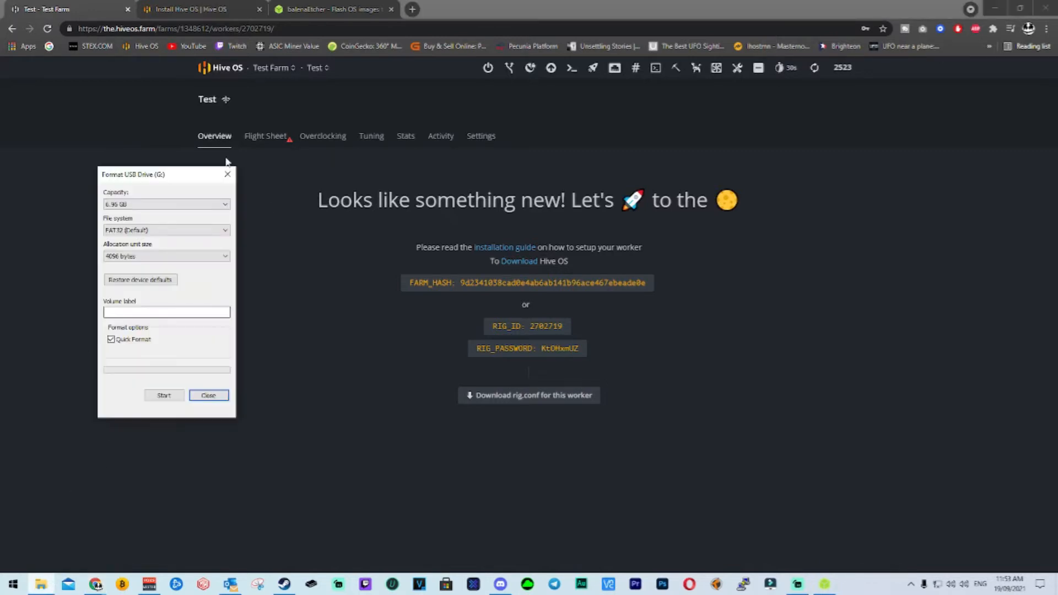
Review the download options on the balenaEtcher website and switch to the Etcher application.
drag(148, 178, 166, 164)
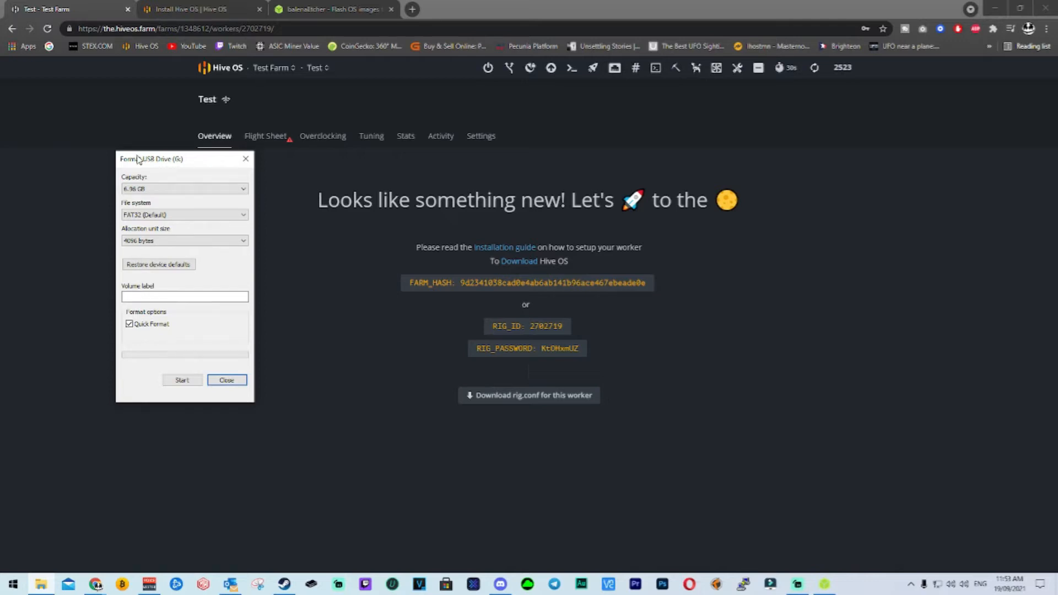
click(338, 8)
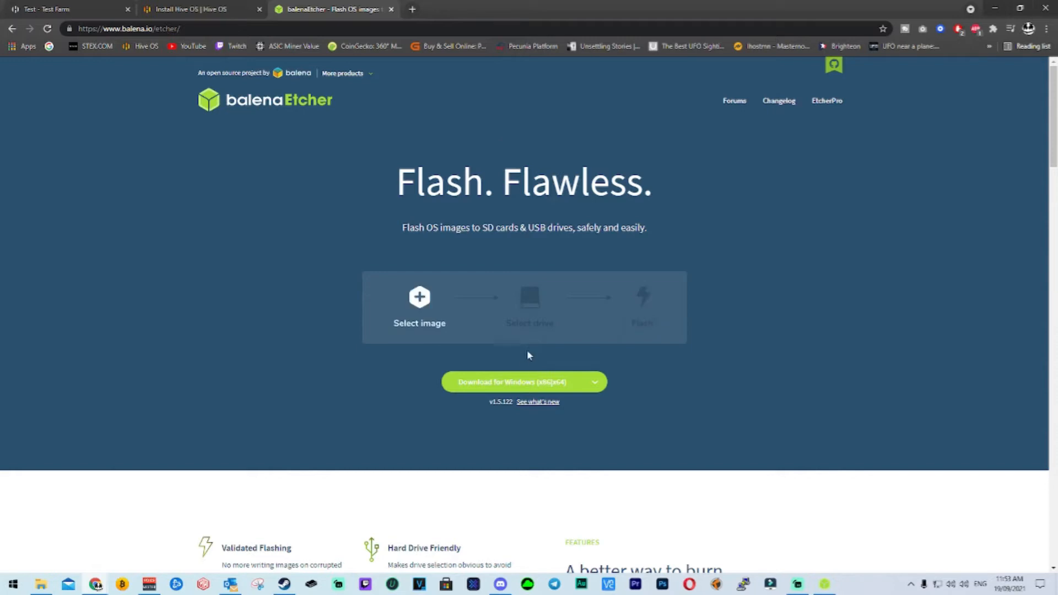
click(599, 390)
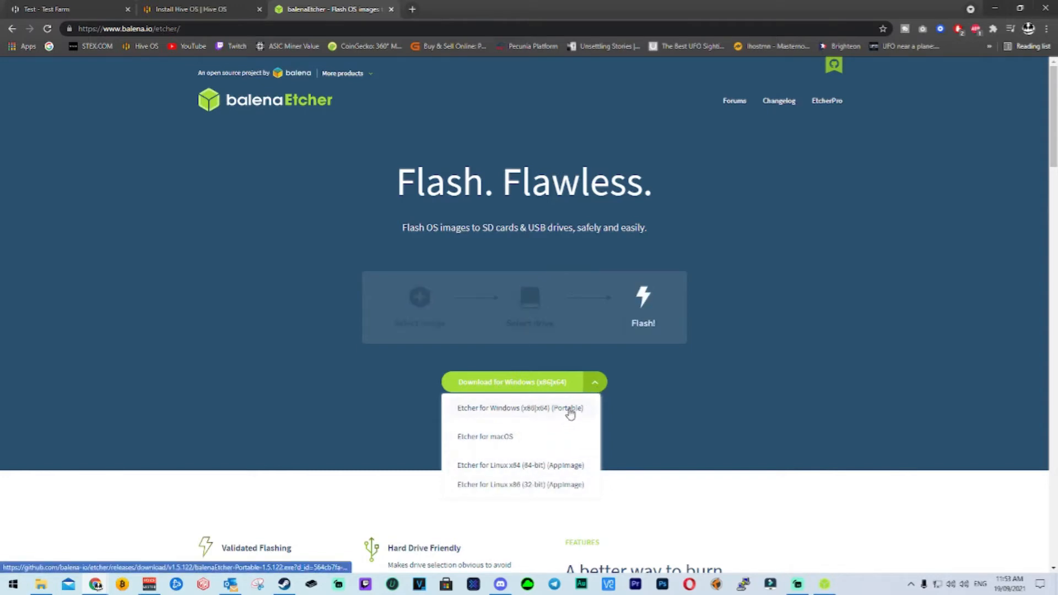
click(598, 383)
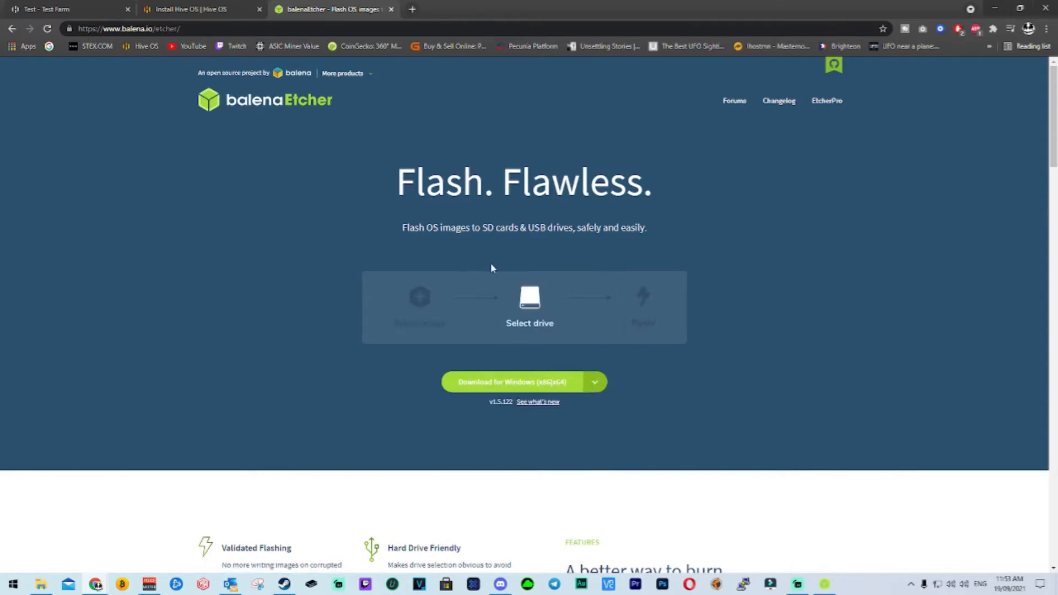
click(816, 585)
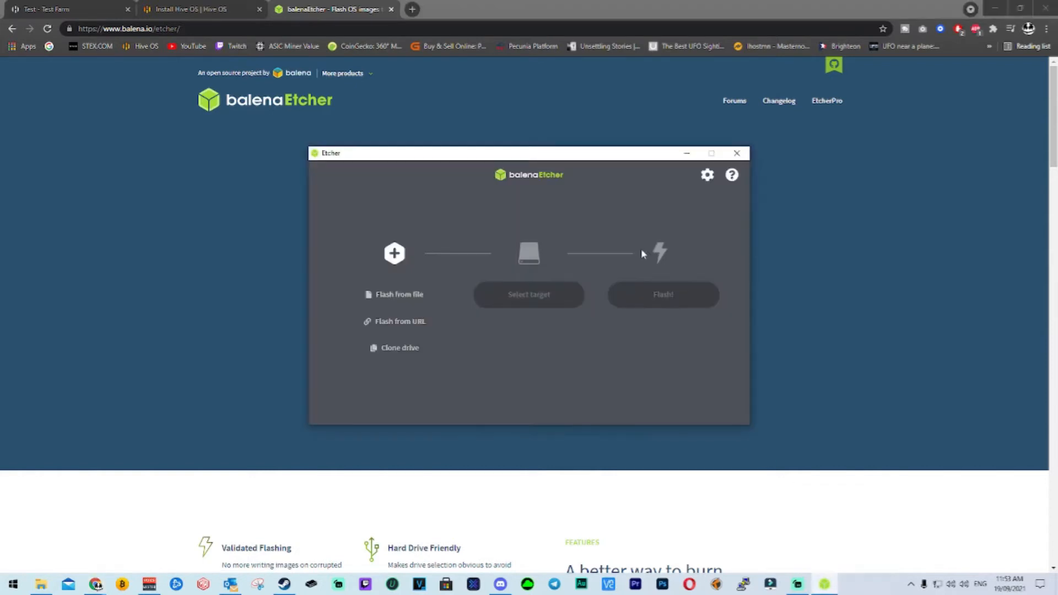
Go back to the Test worker's overview and show the Hive OS install page with the GPU rig images.
click(69, 10)
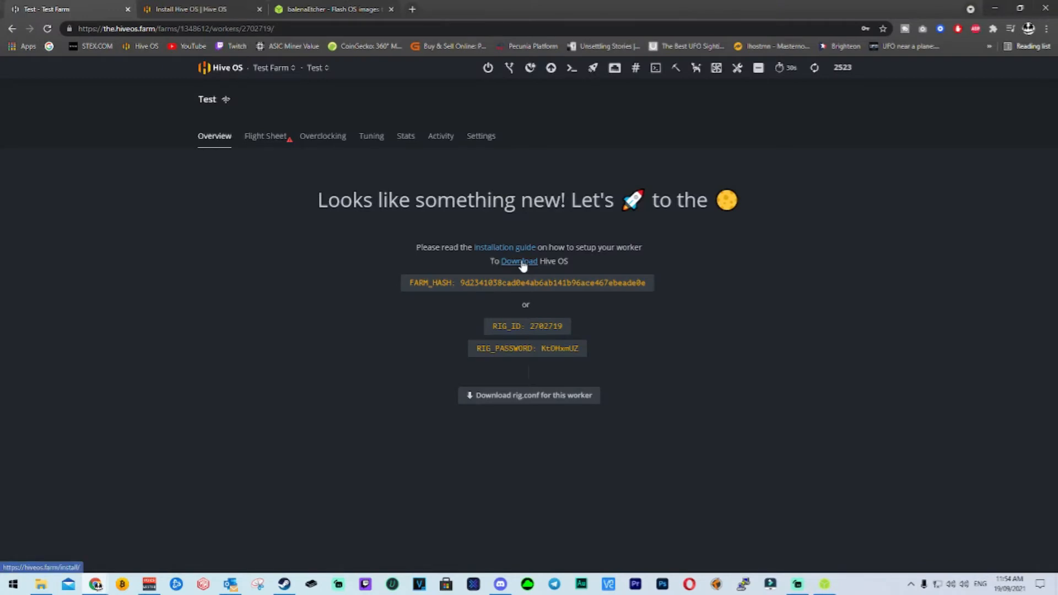
click(165, 9)
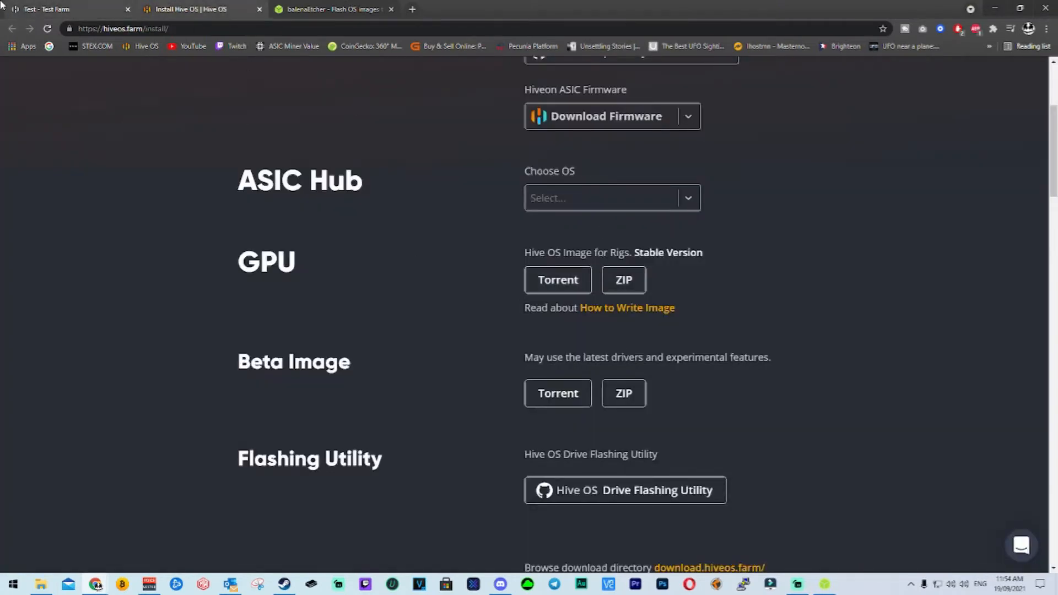
click(69, 9)
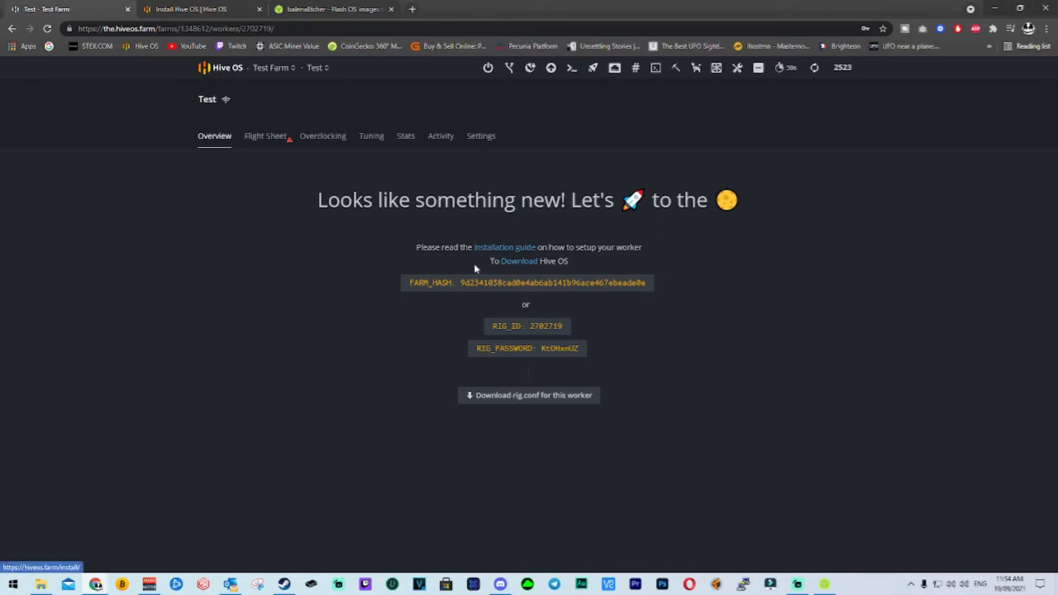
click(515, 262)
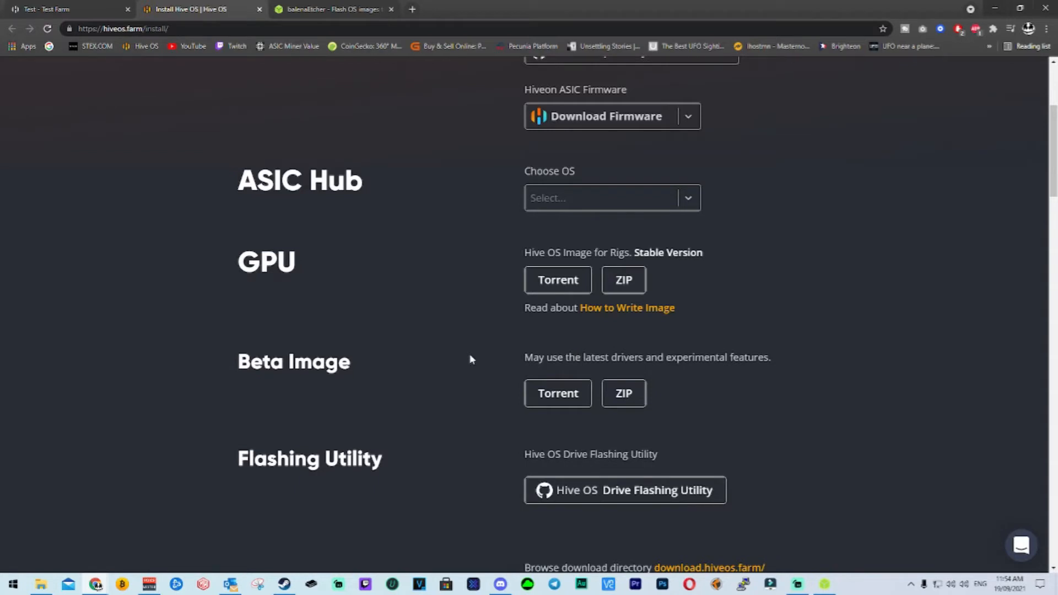
Highlight the Beta Image heading on the install page to examine that download option.
drag(226, 361, 387, 361)
click(386, 361)
drag(239, 361, 365, 347)
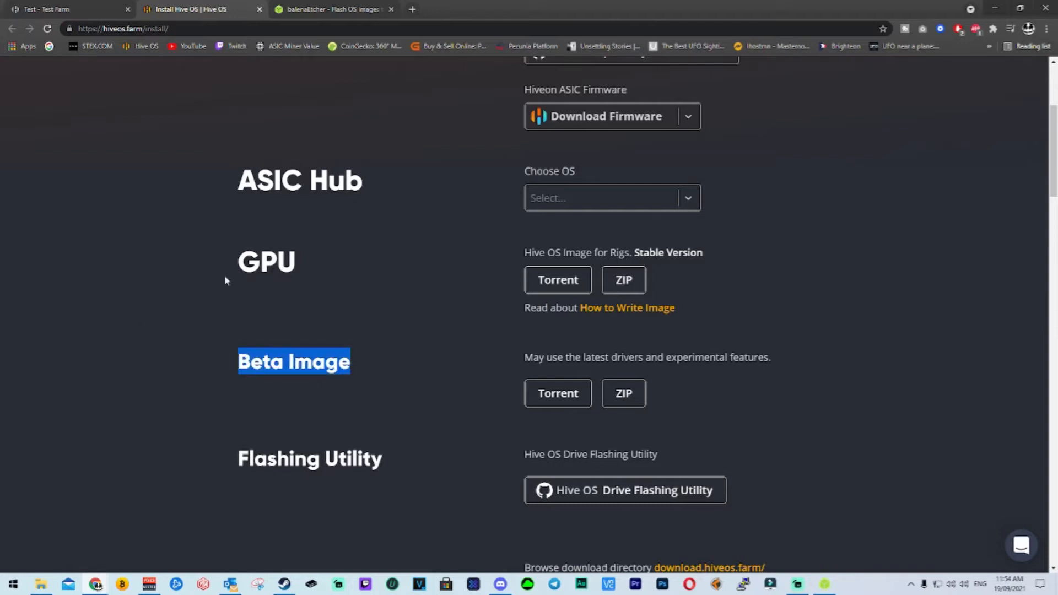
Highlight the GPU heading and download the stable Hive OS rig image as a ZIP.
drag(224, 273, 304, 268)
click(624, 281)
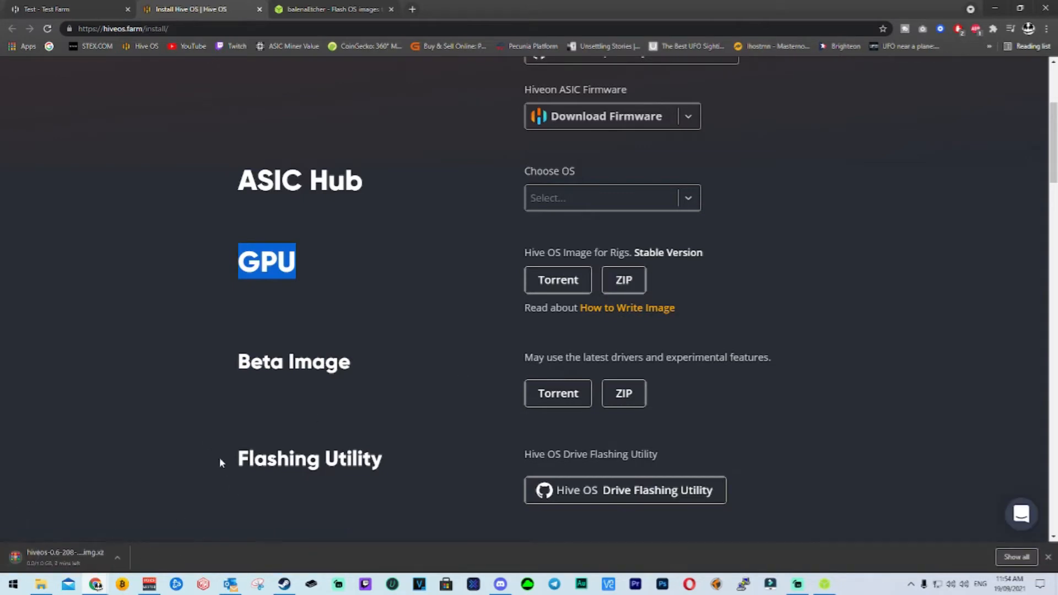
click(286, 291)
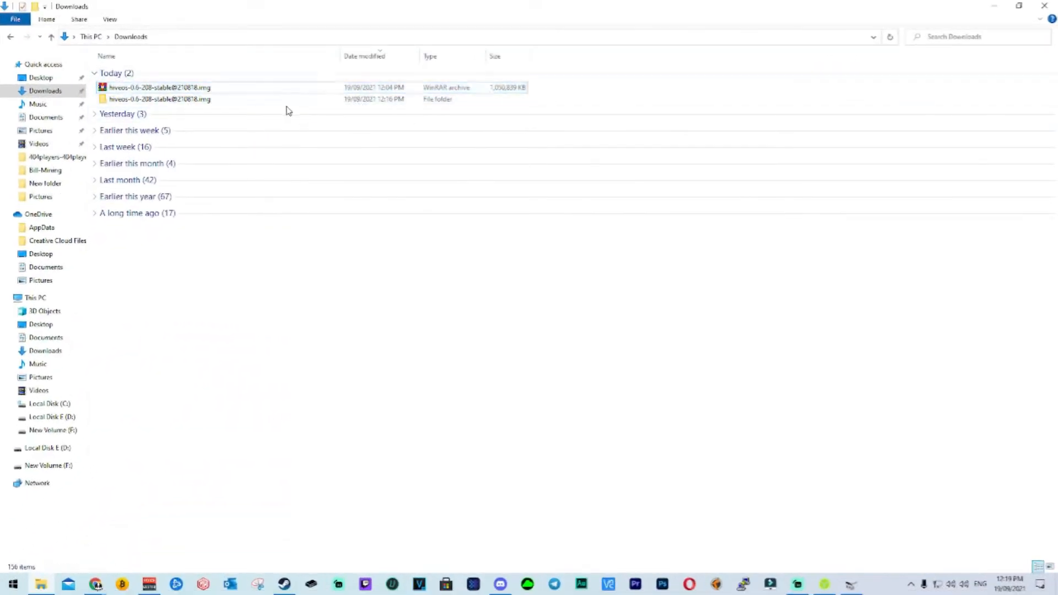
Load the extracted hiveos-0.6-208-stable@210818 disc image from its Downloads subfolder as the source file in Etcher.
click(212, 100)
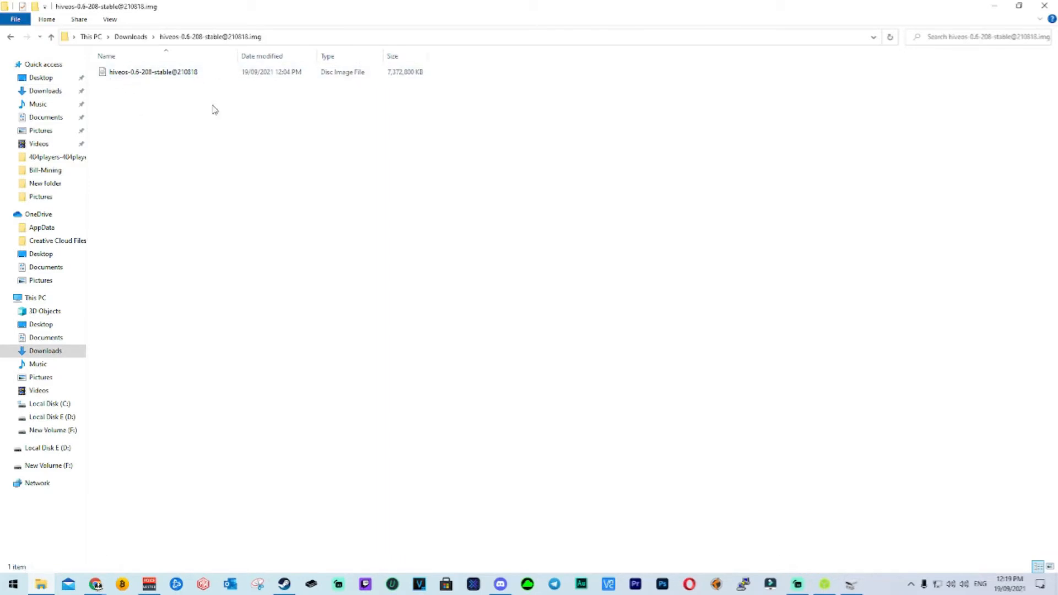
click(825, 584)
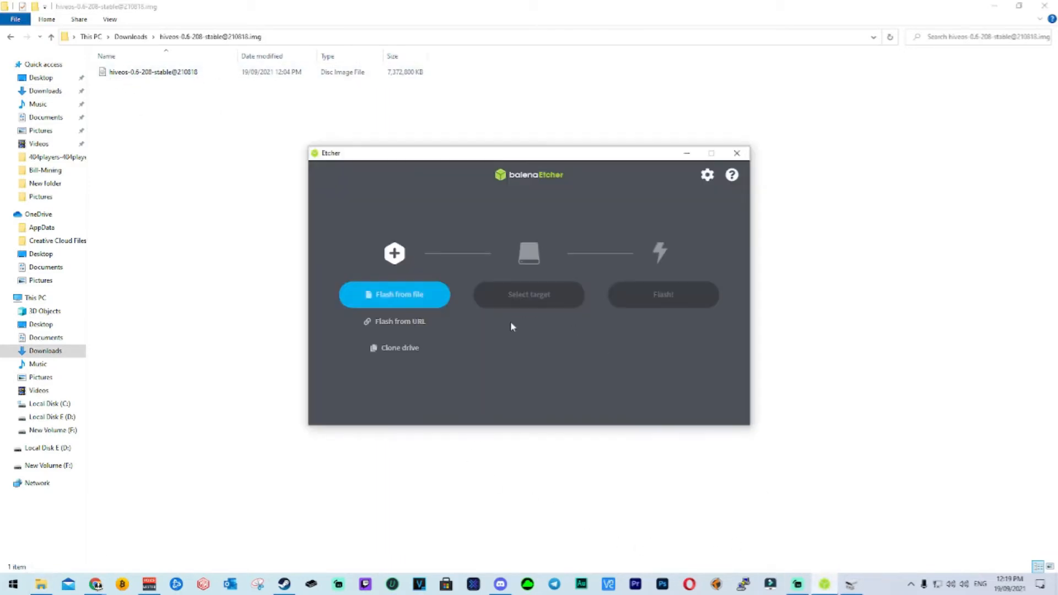
click(415, 297)
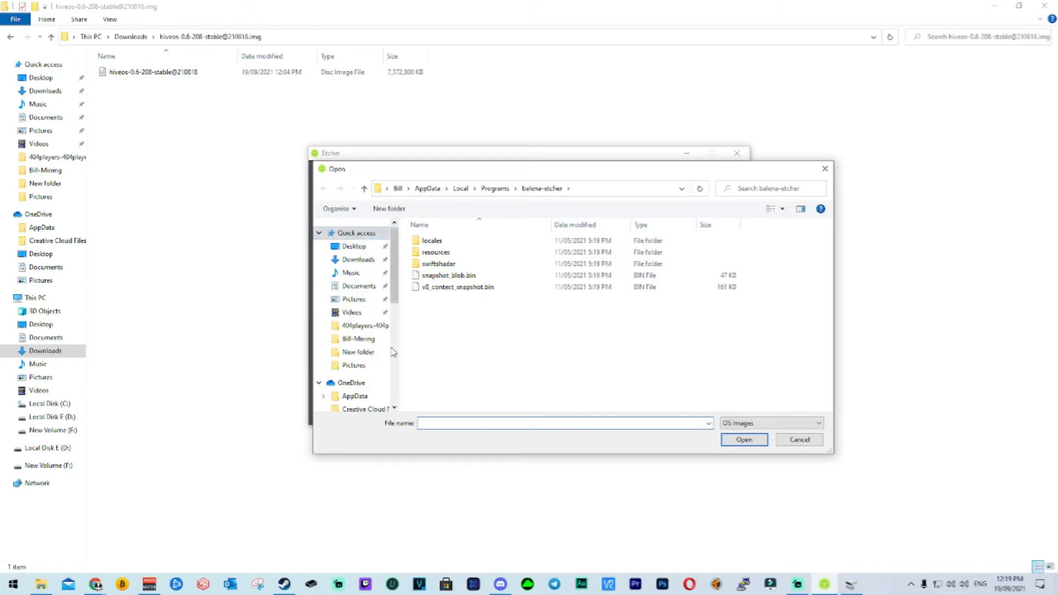
click(358, 259)
double_click(482, 268)
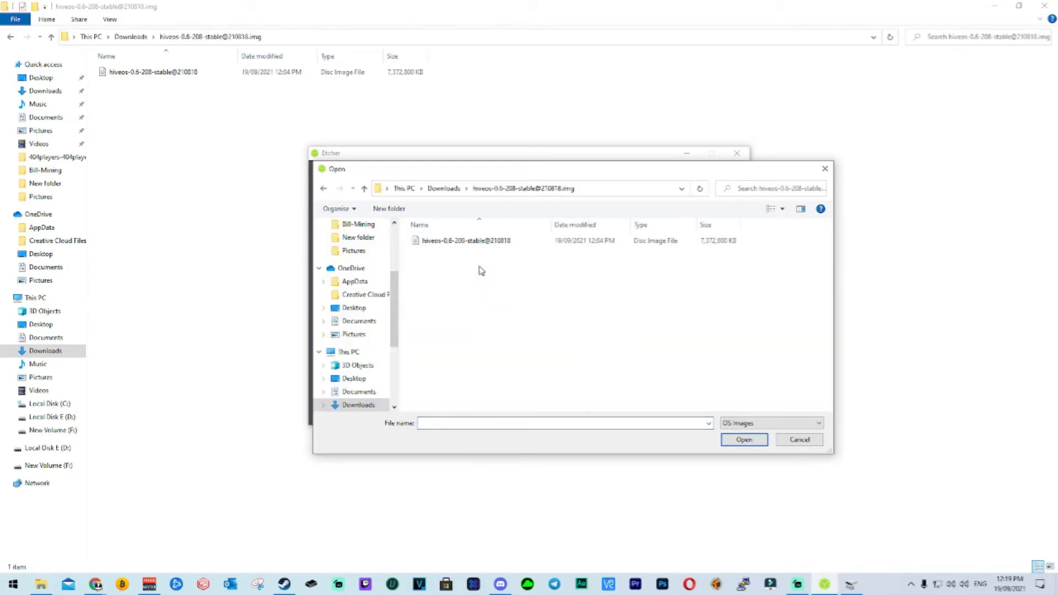
click(444, 242)
click(765, 439)
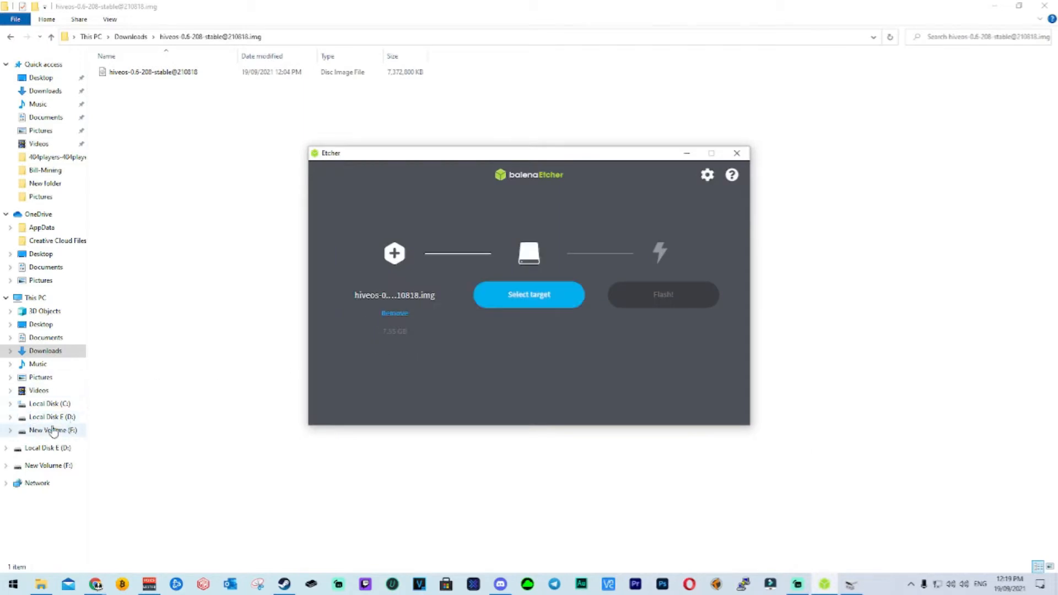
Choose the KIOXIA TransMemory USB Device as the target and start flashing the Hive OS image to it.
click(548, 303)
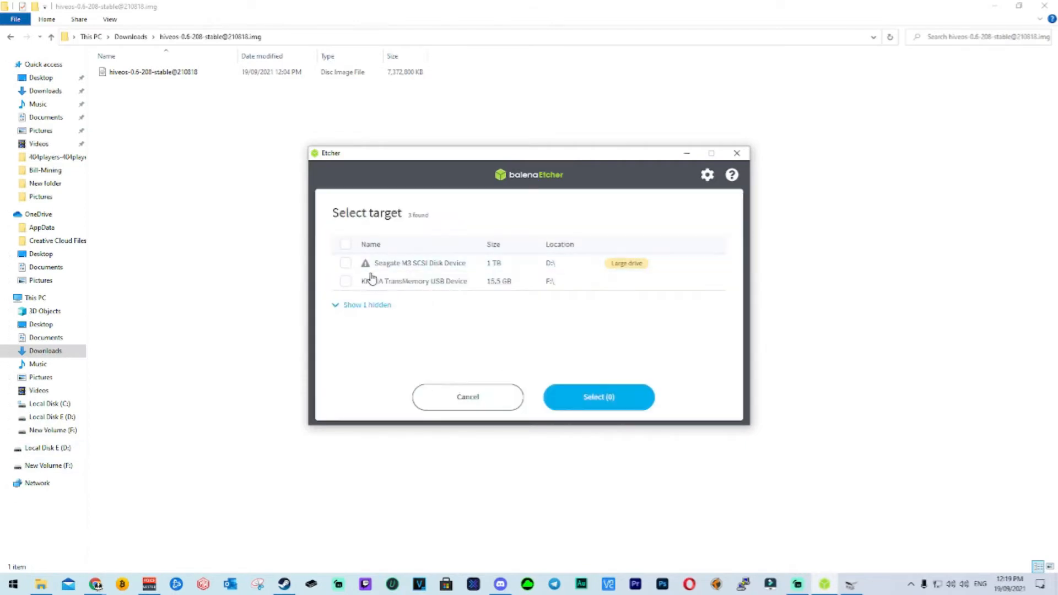
click(346, 282)
click(618, 399)
click(686, 302)
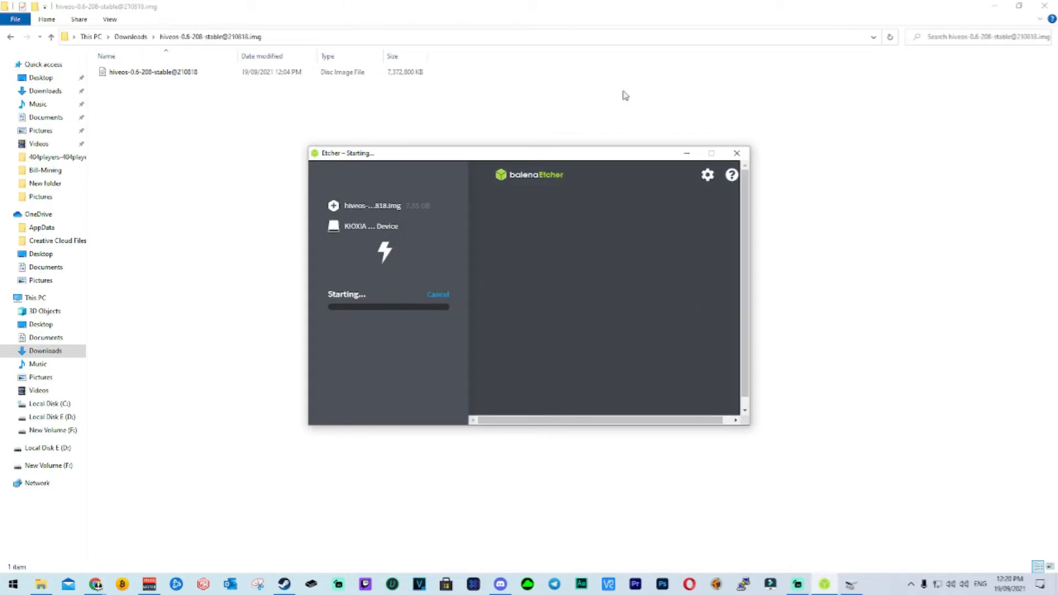
drag(630, 162, 626, 139)
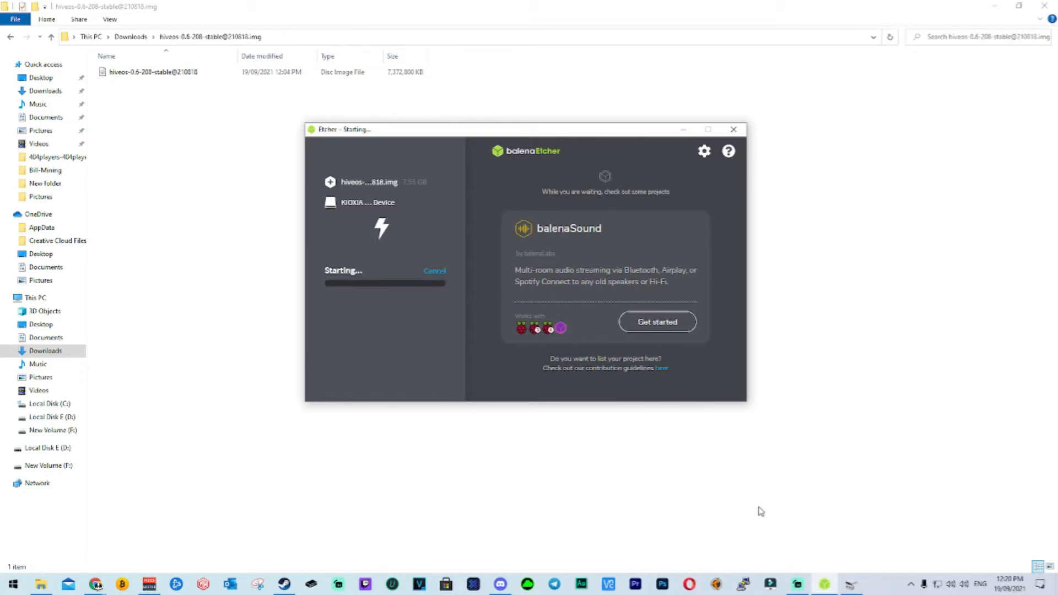
click(805, 580)
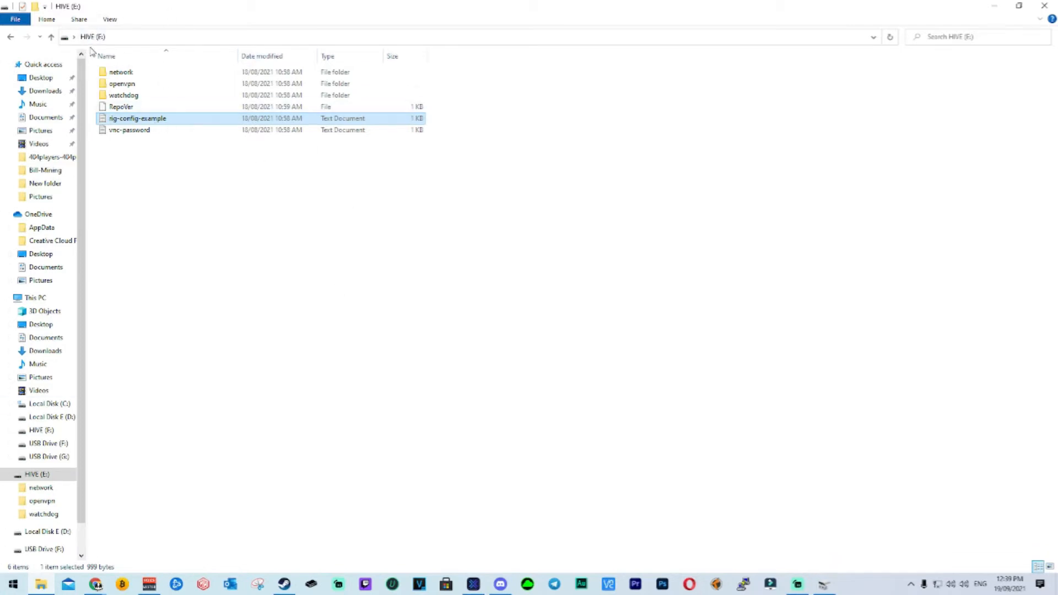
Open rig-config-example from the HIVE (E:) drive, and log in to Hive OS in the browser to show Test Farm.
double_click(174, 120)
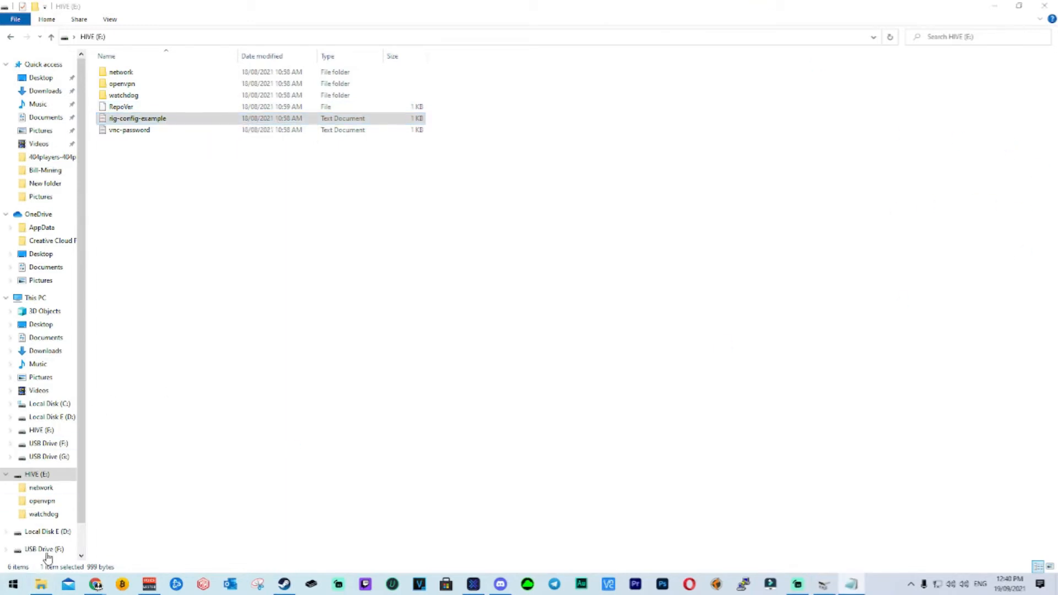
mouse_move(95, 584)
click(151, 543)
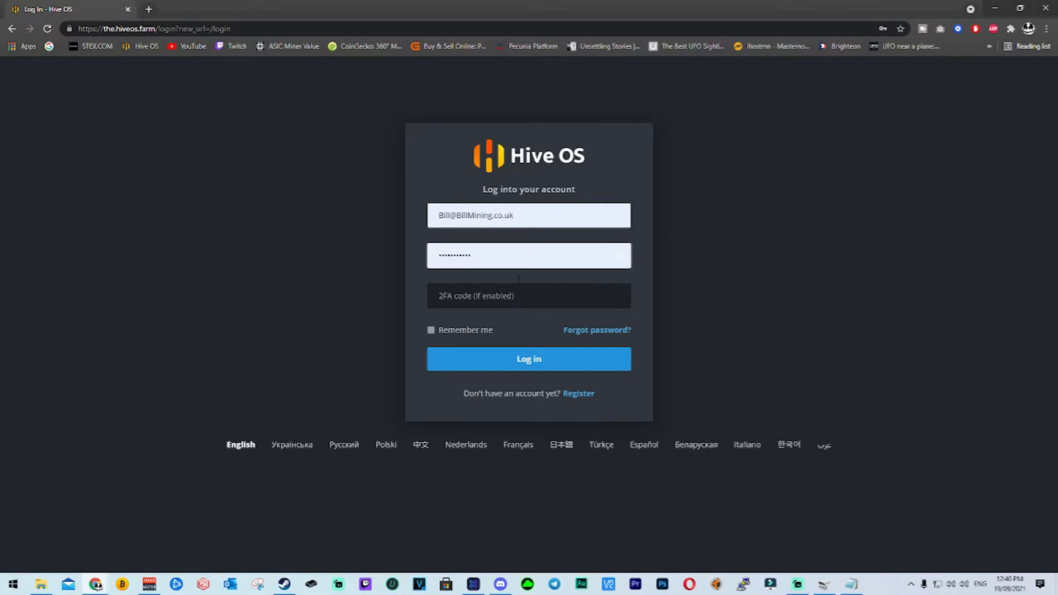
click(497, 355)
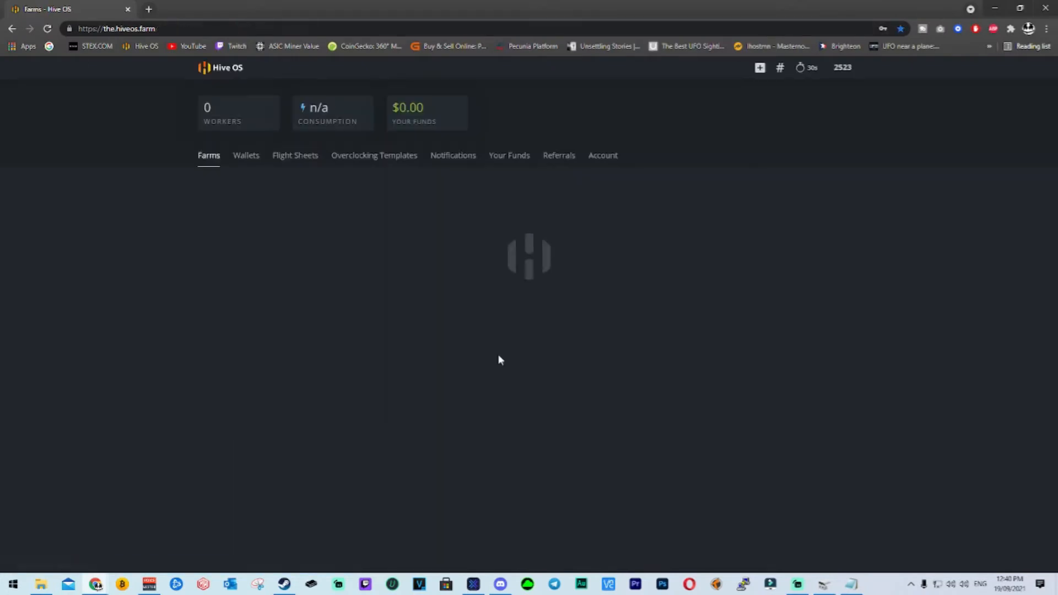
click(272, 271)
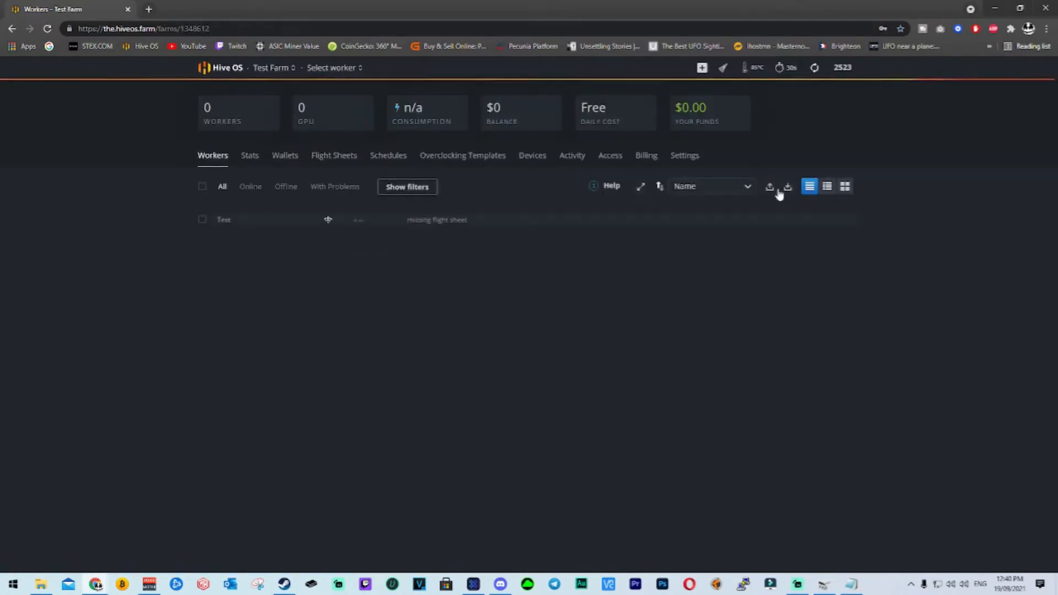
Place the rig-config-example text over the browser, check the farm's settings page and open the Test worker's overview.
key(alt+Tab)
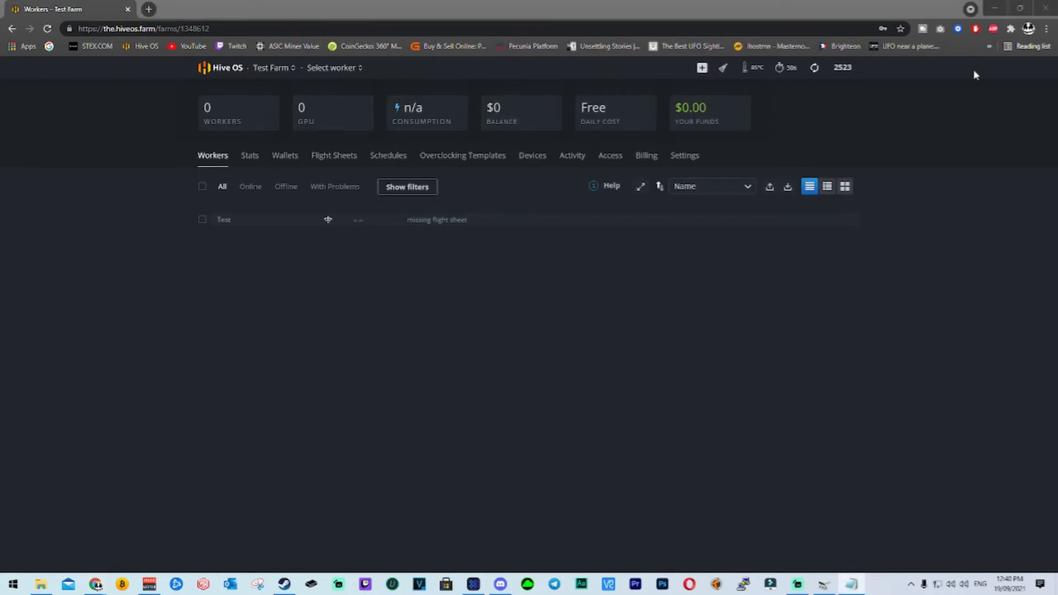
drag(1057, 374, 479, 289)
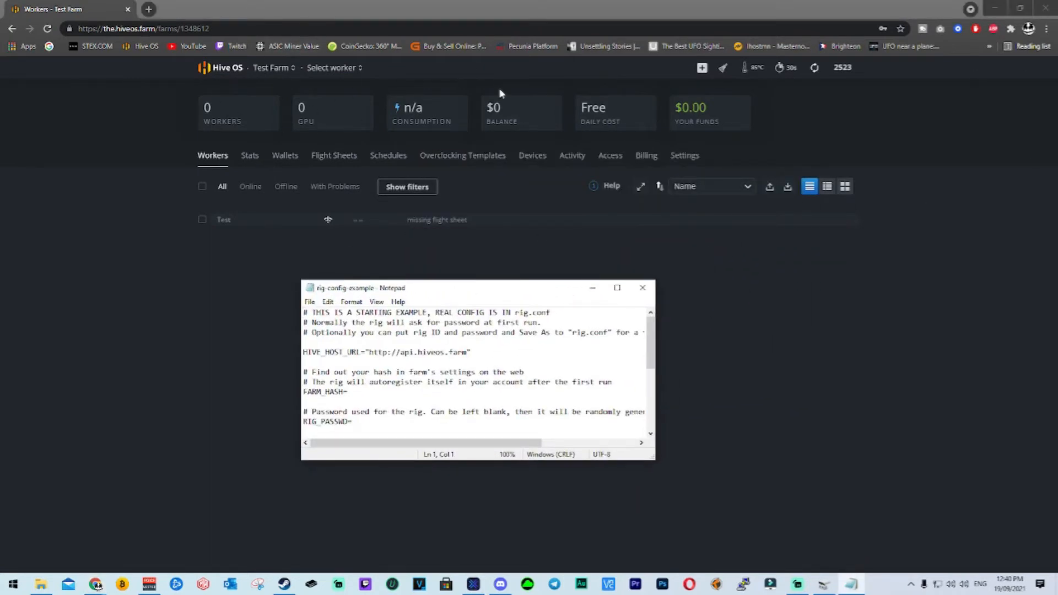
click(693, 166)
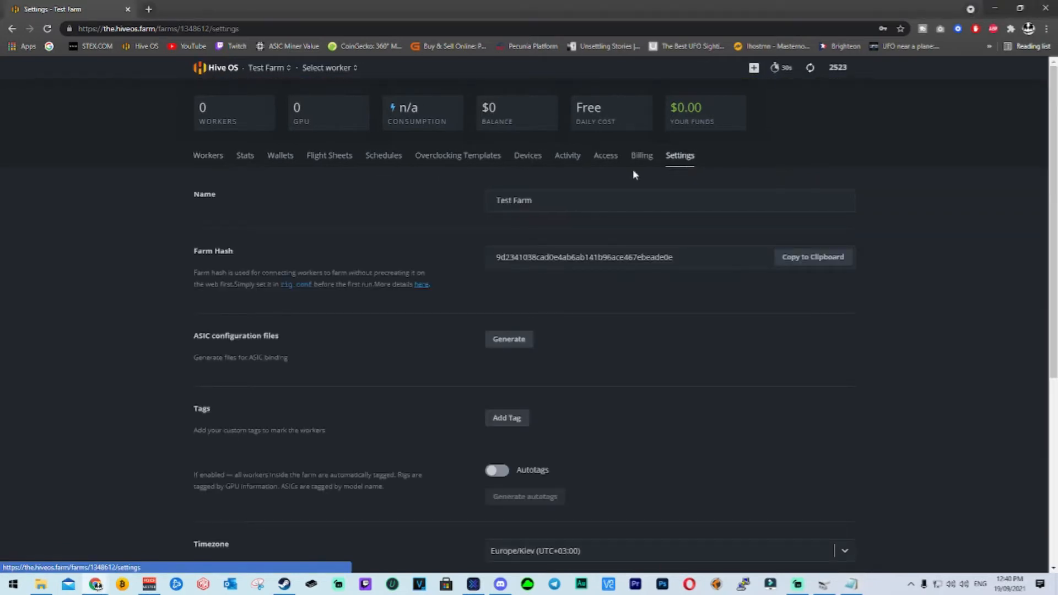
click(210, 156)
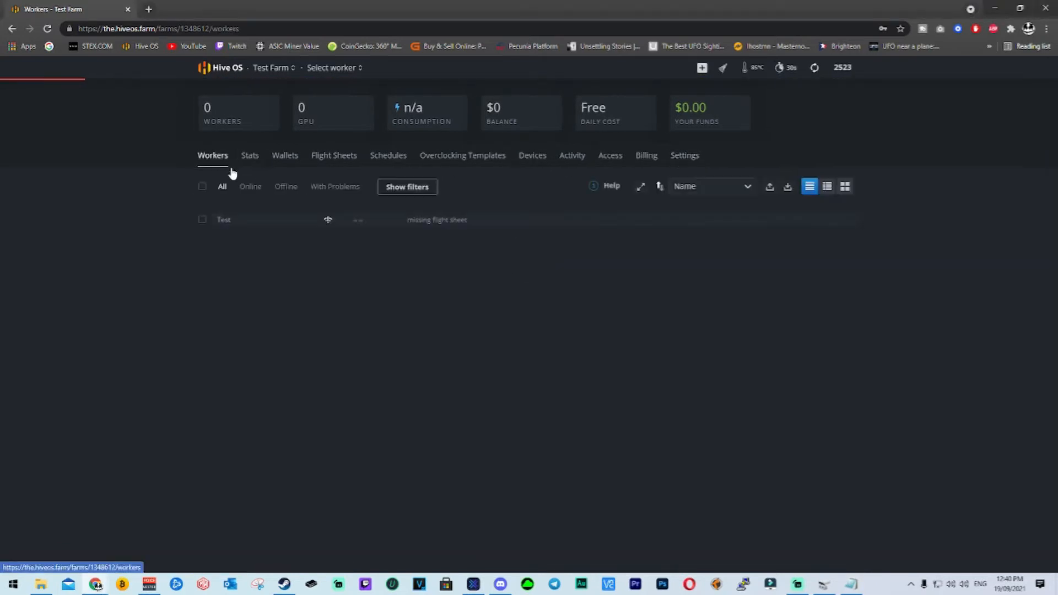
click(226, 220)
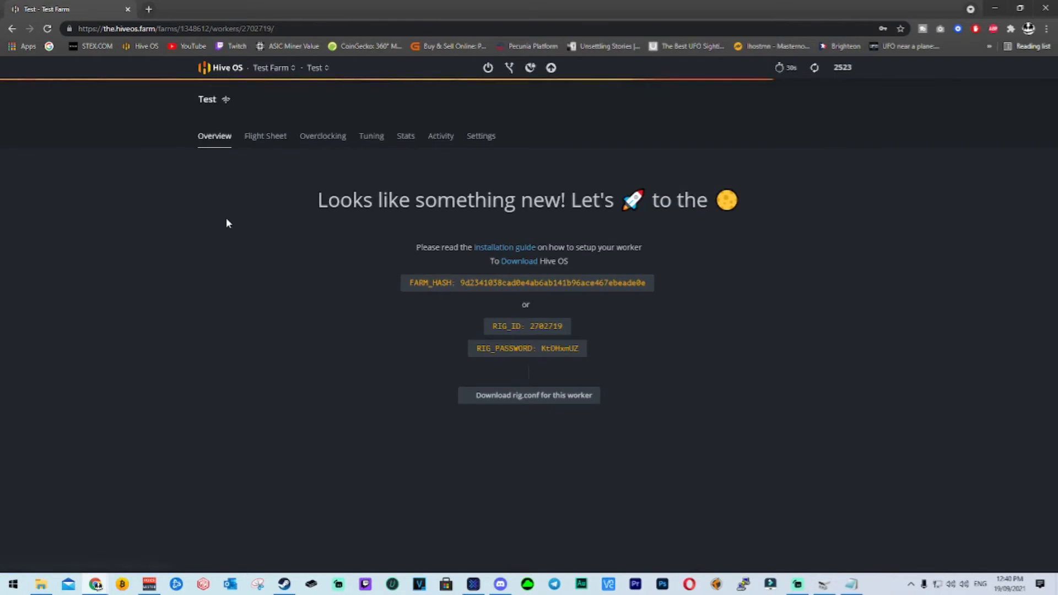
Enlarge rig-config-example to examine its host URL, farm hash, rig password and rig ID entries, and return it over the browser.
click(854, 582)
click(617, 288)
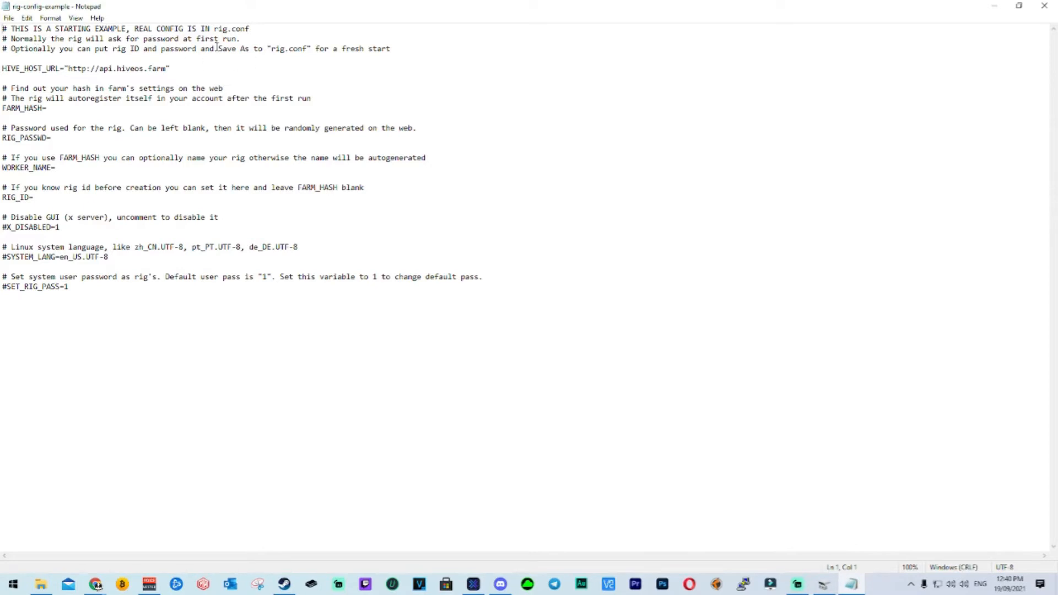
drag(8, 70, 210, 50)
click(178, 70)
drag(343, 15, 274, 138)
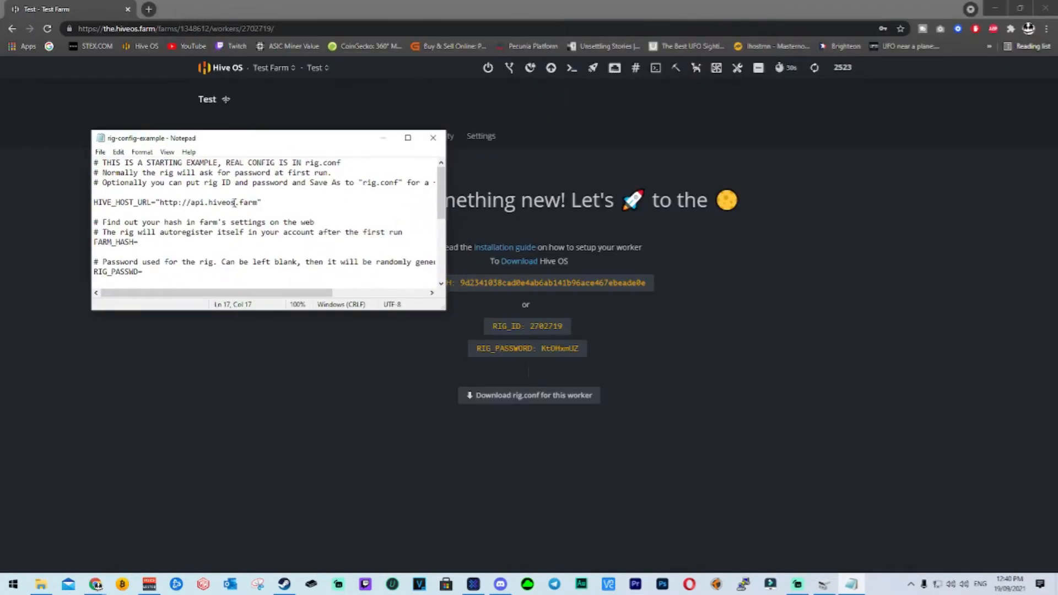
Download the rig.conf file for the Test worker and bring up the HIVE (E:) drive folder.
click(525, 402)
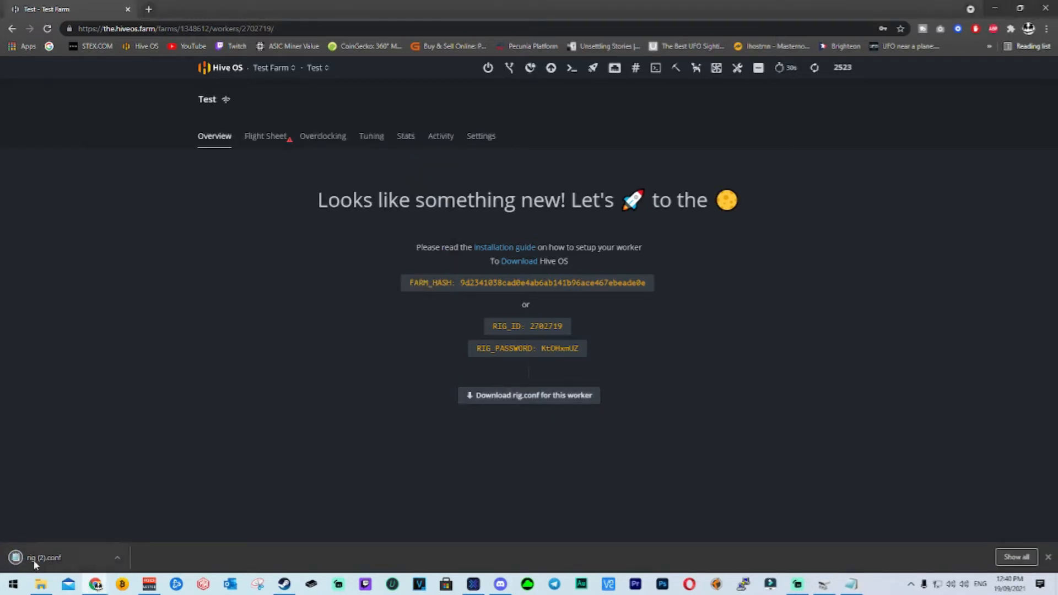
mouse_move(46, 585)
click(52, 543)
Permanently delete rig-config-example from the HIVE (E:) drive, and select the downloaded rig (2) file in Downloads.
drag(602, 5, 597, 56)
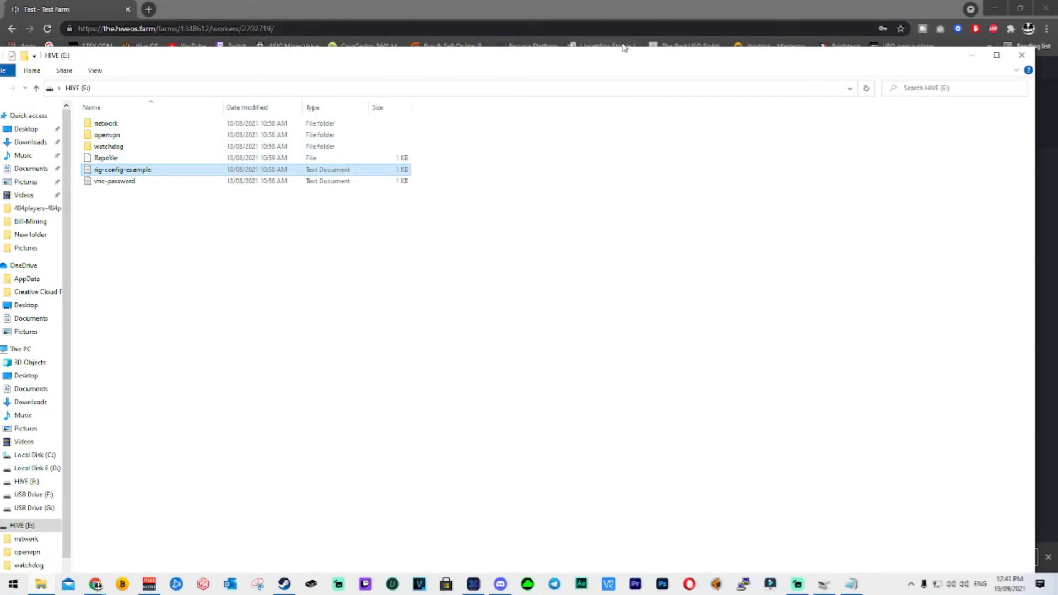
drag(600, 55, 512, 13)
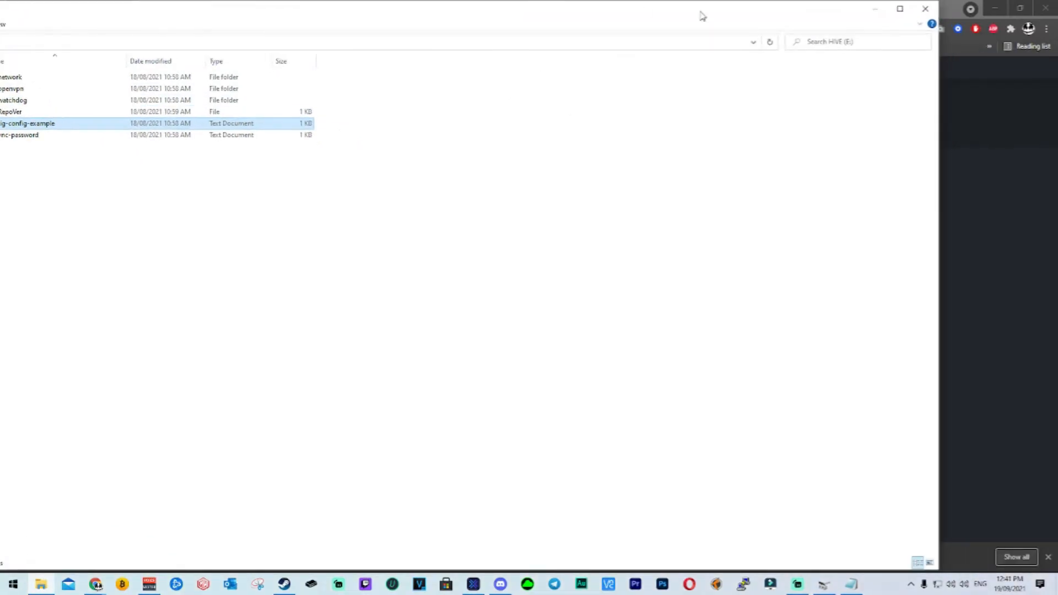
click(900, 8)
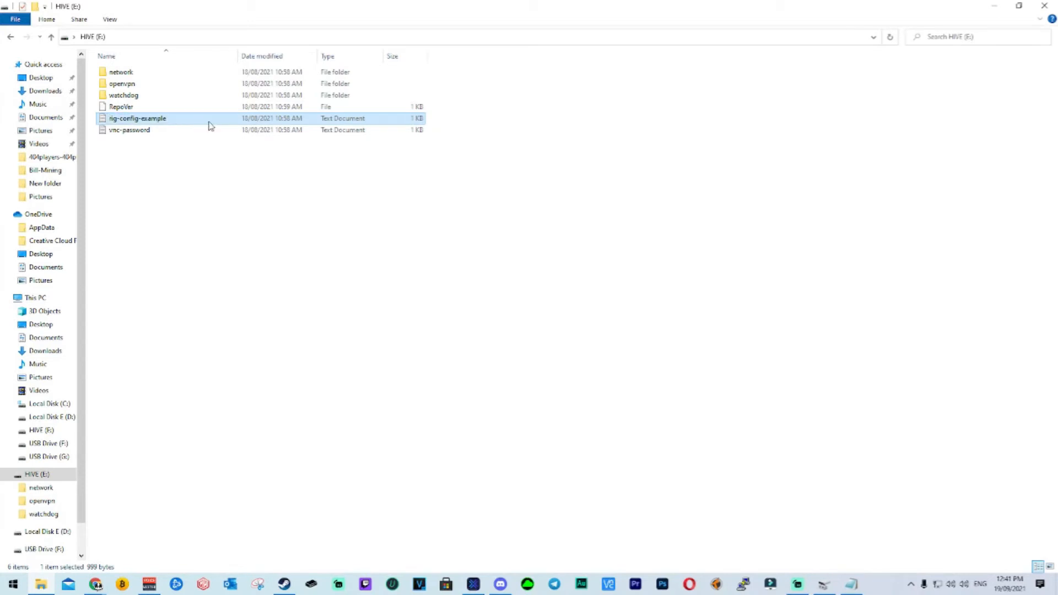
key(Delete)
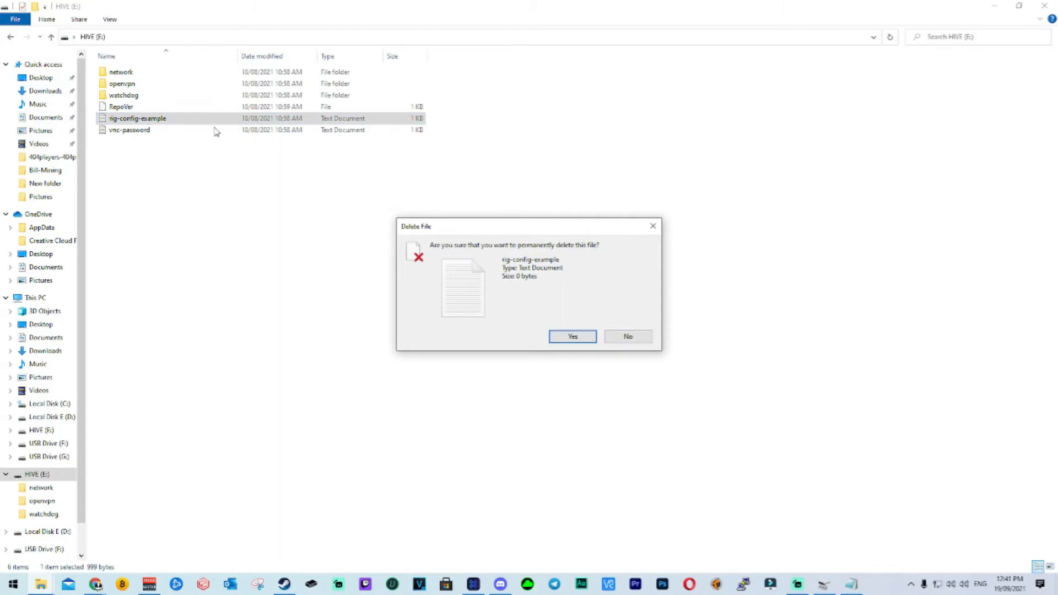
click(573, 337)
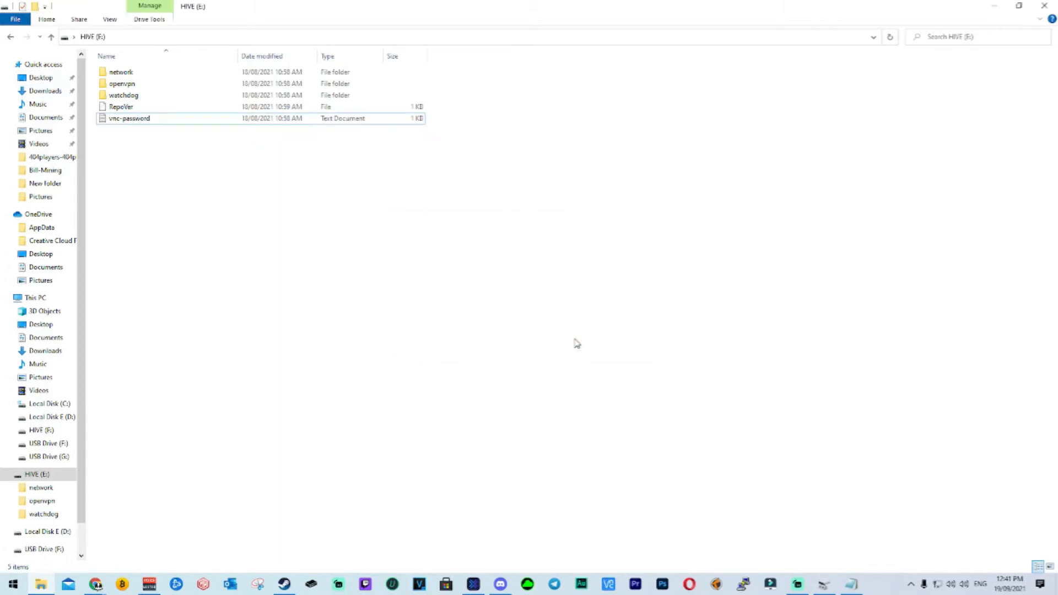
click(47, 91)
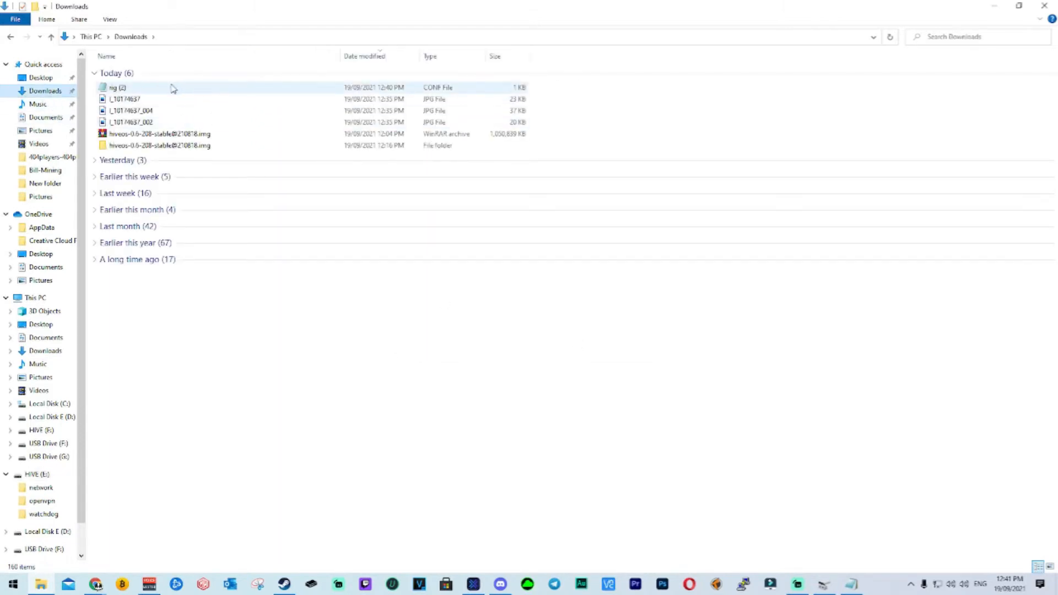
click(172, 89)
Try to rename the downloaded rig (2) file as rig.conf.
right_click(209, 88)
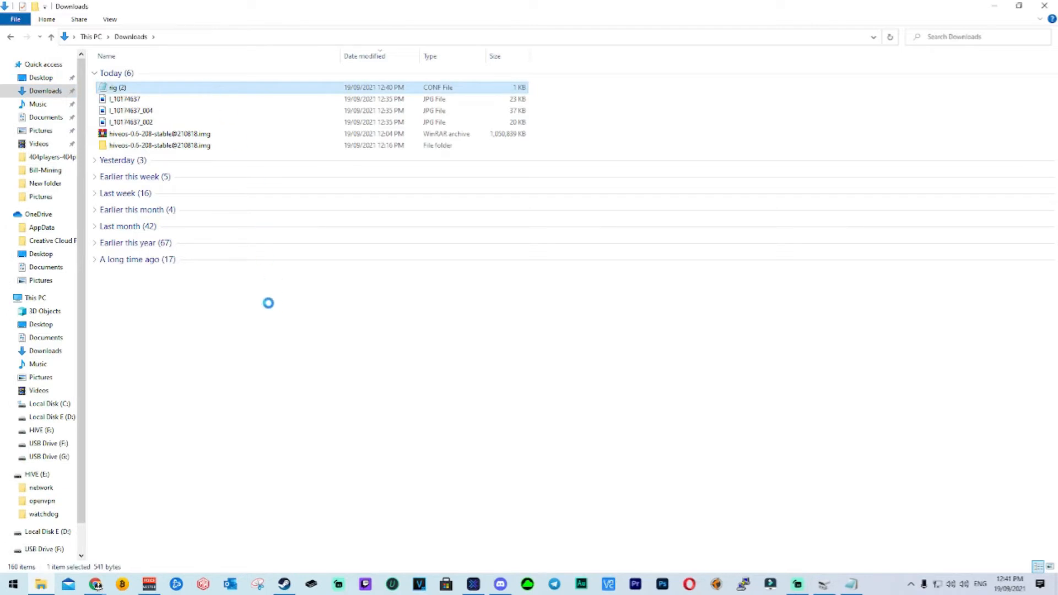
click(276, 385)
text(rig.conf)
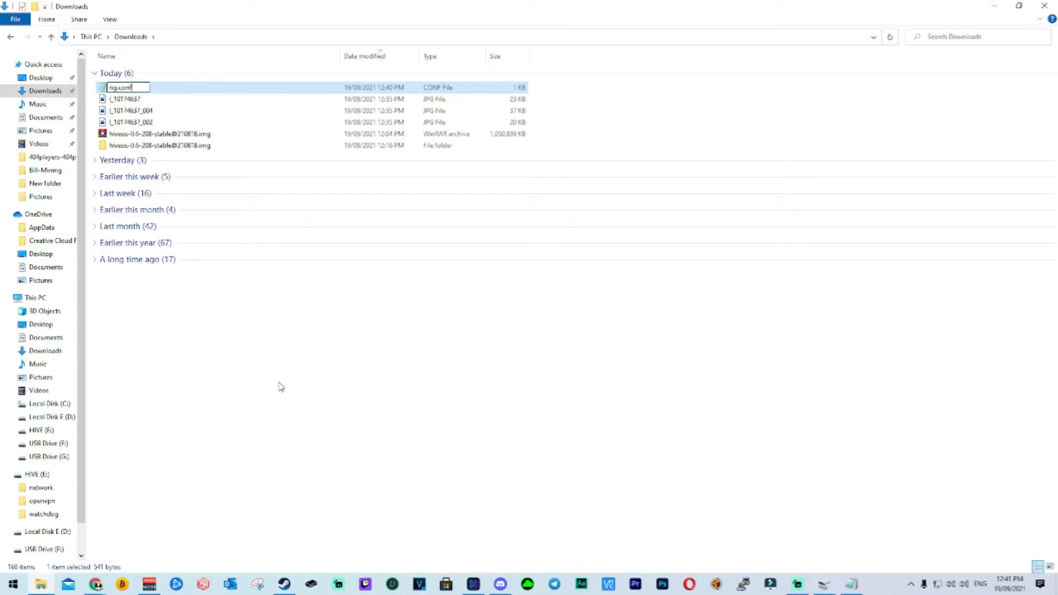
key(Return)
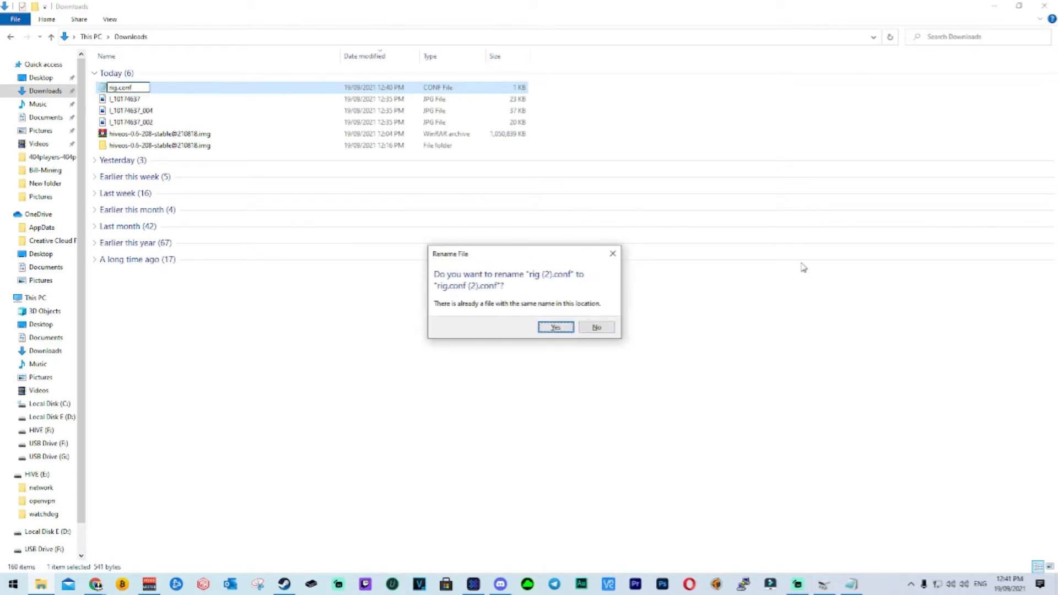
click(597, 328)
Copy the downloaded rig (2) file from Downloads to the HIVE (E:) drive, replacing the copy already there.
drag(175, 88, 57, 437)
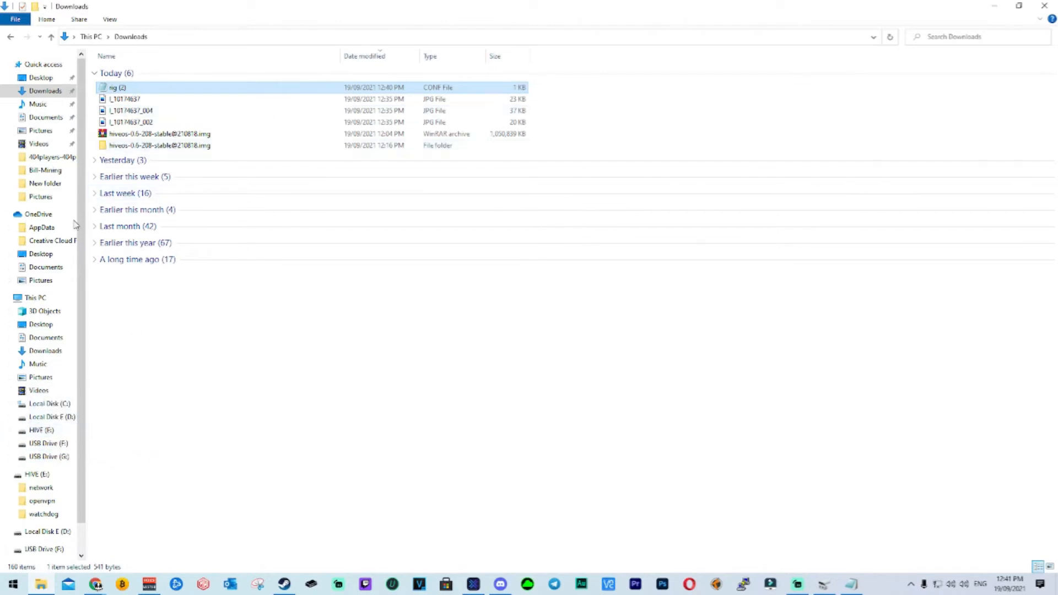
scroll(48, 480, down, 1)
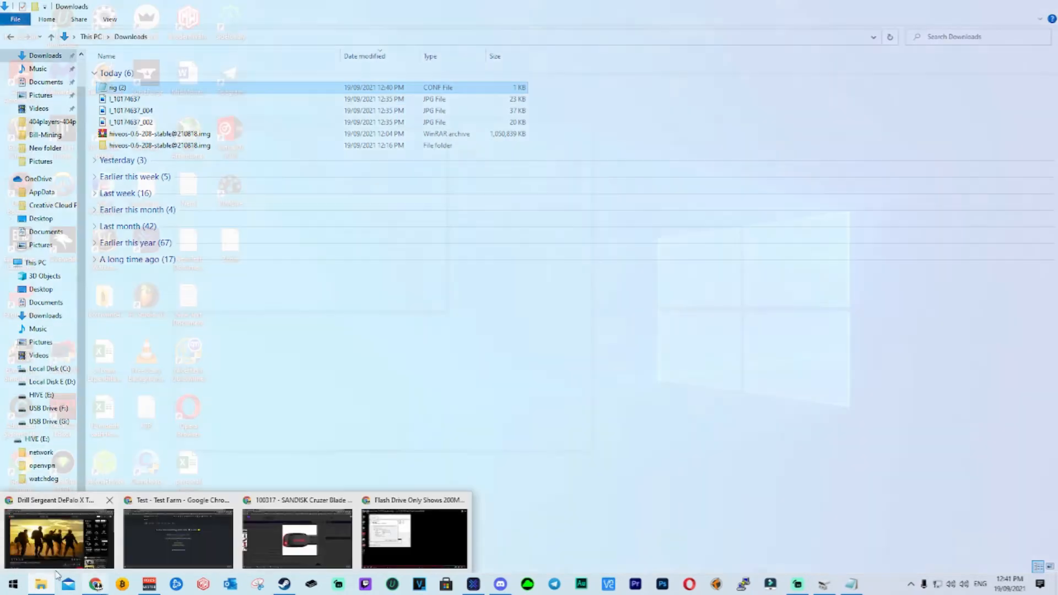
mouse_move(49, 591)
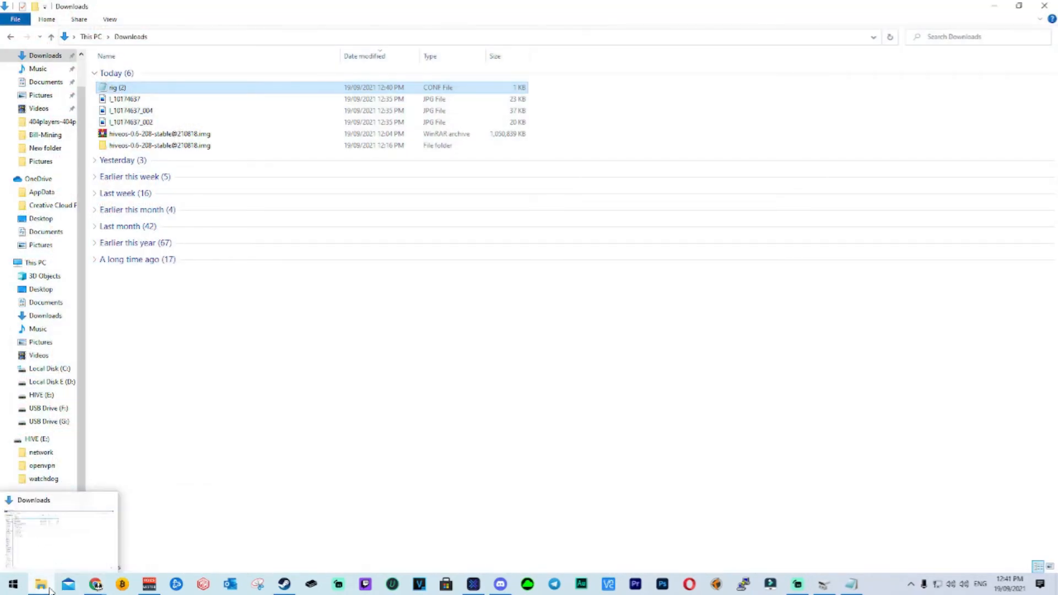
drag(192, 90, 45, 439)
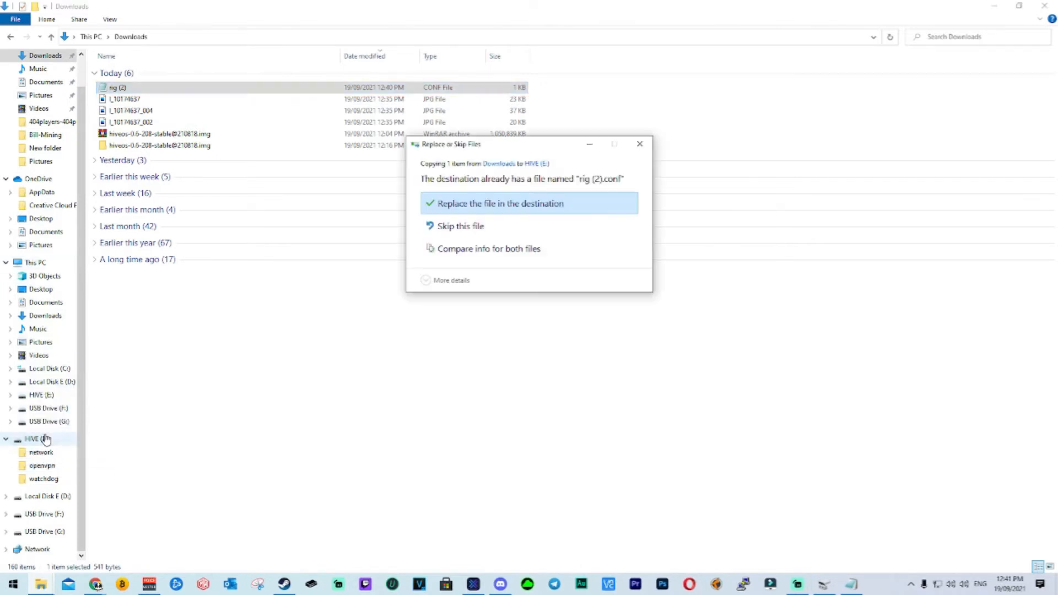
click(516, 213)
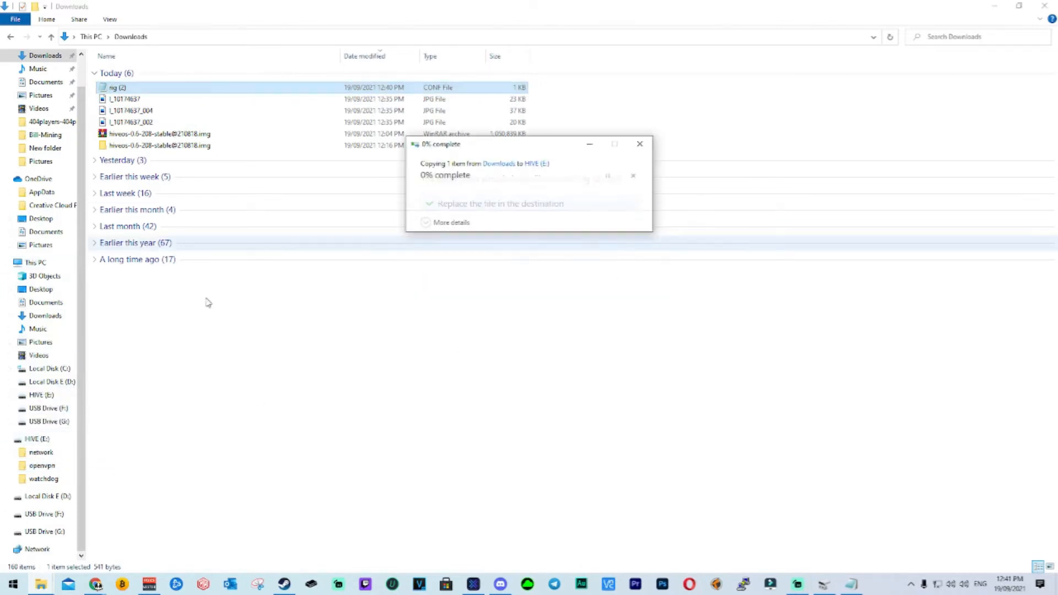
Rename the rig (2) file on the HIVE (E:) drive as rig.conf.
click(45, 440)
click(130, 118)
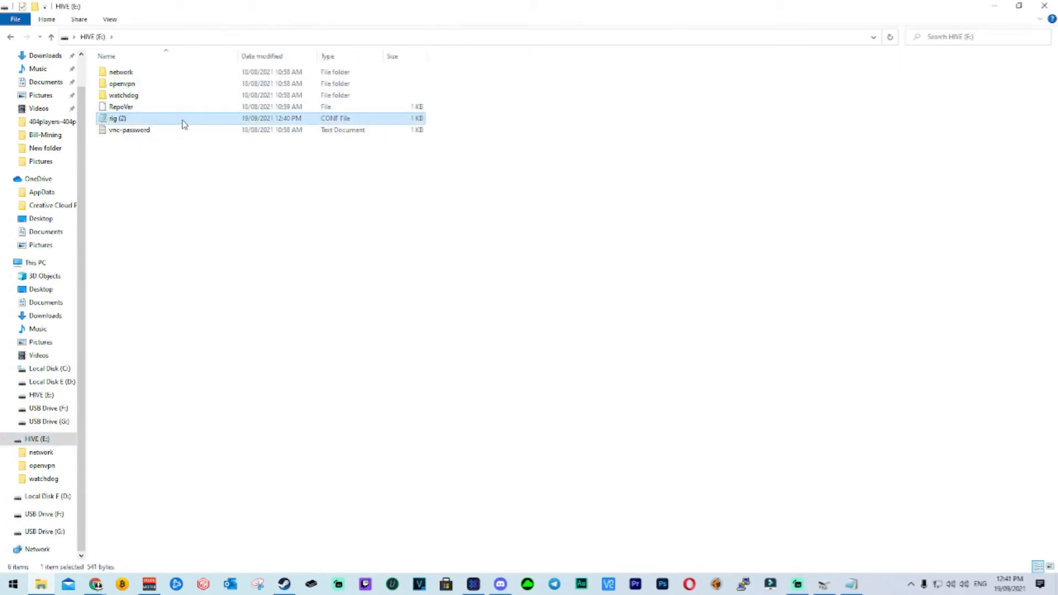
right_click(183, 124)
click(260, 390)
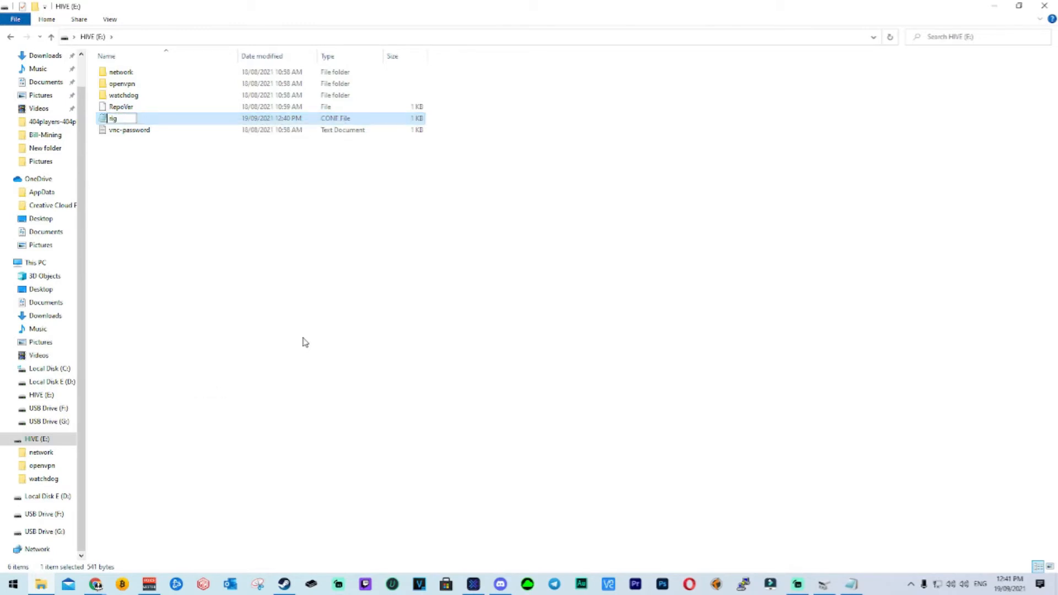
text(rig .co)
key(Return)
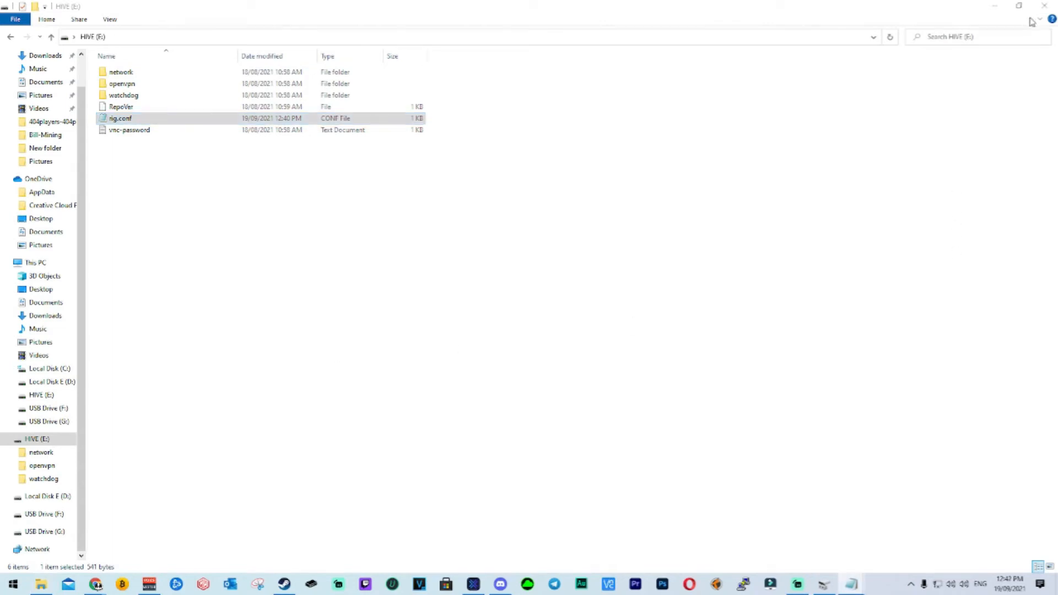
Examine rig.conf in Notepad beside the worker page, checking its server URLs, rig ID, rig password, worker name, farm ID and timezone.
click(995, 6)
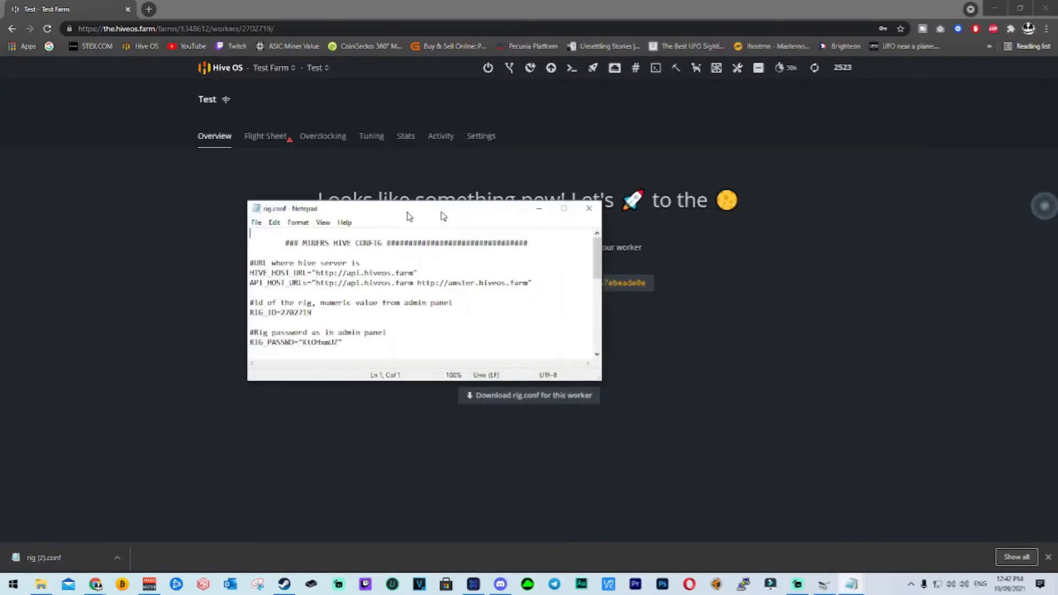
drag(444, 216, 276, 190)
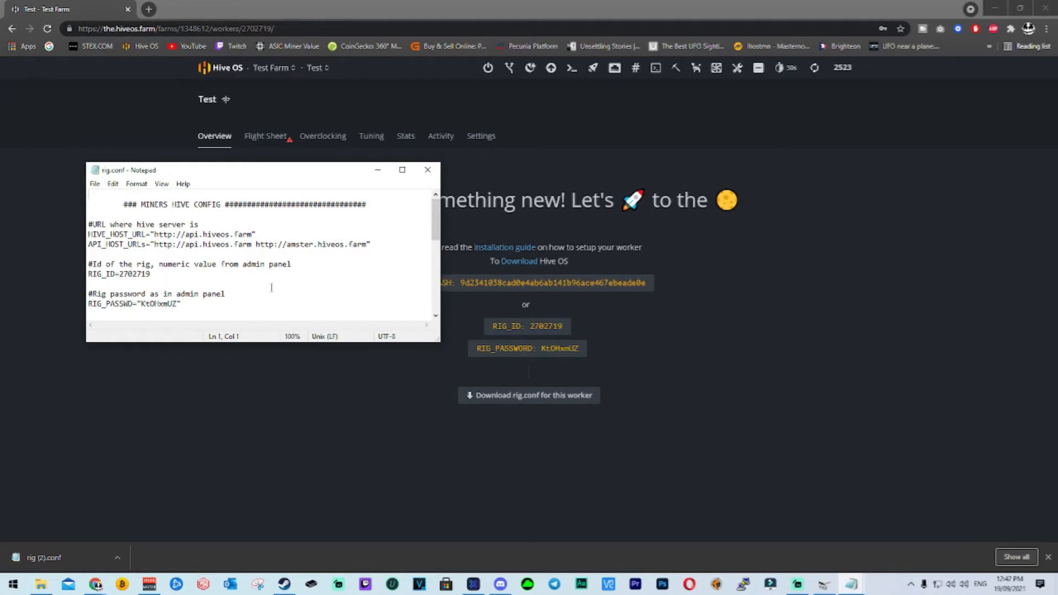
scroll(295, 253, down, 2)
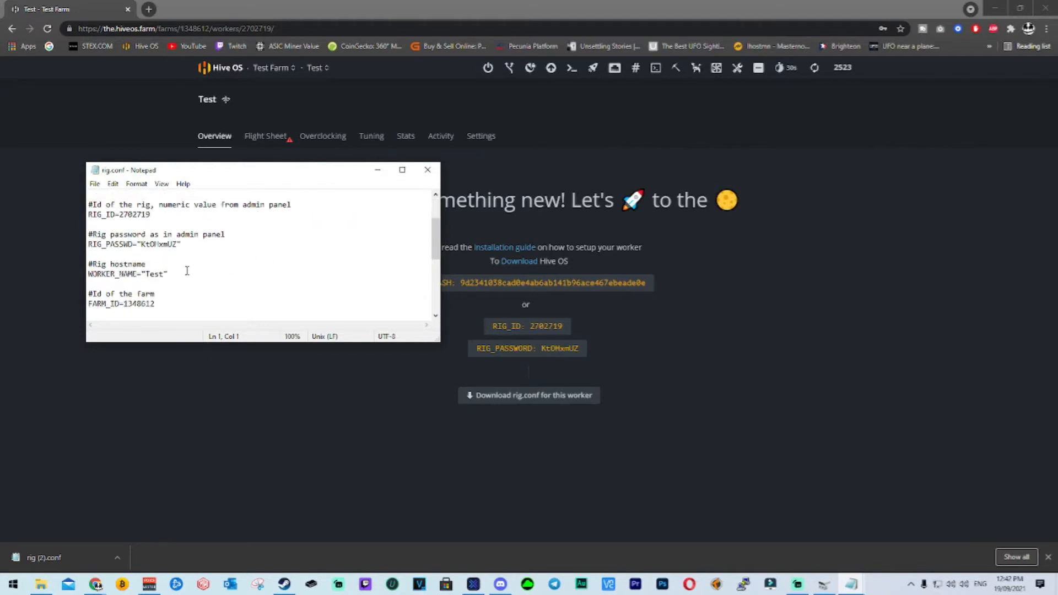
scroll(186, 271, down, 3)
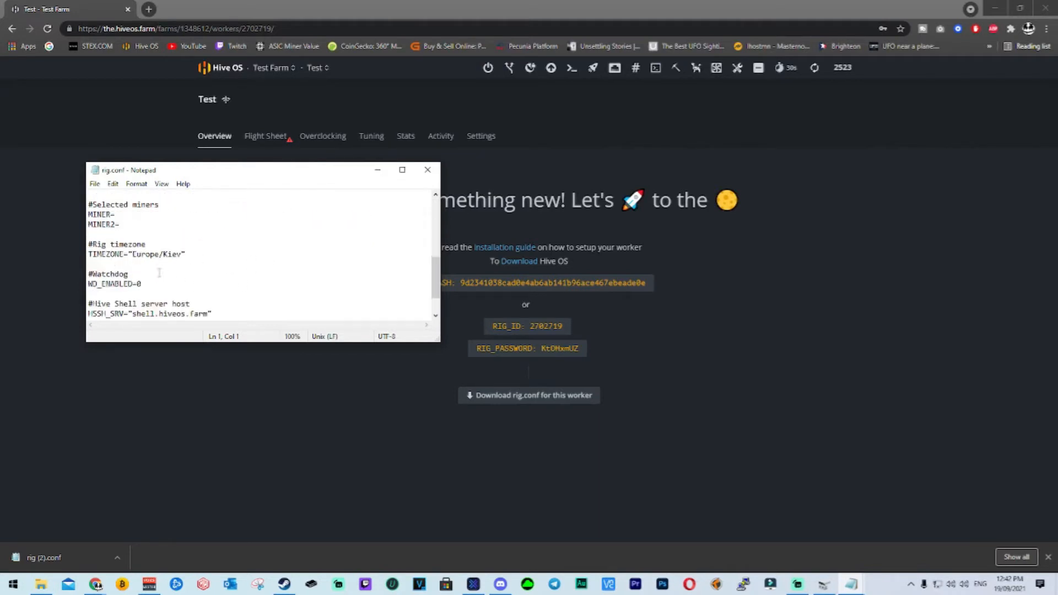
scroll(209, 279, down, 1)
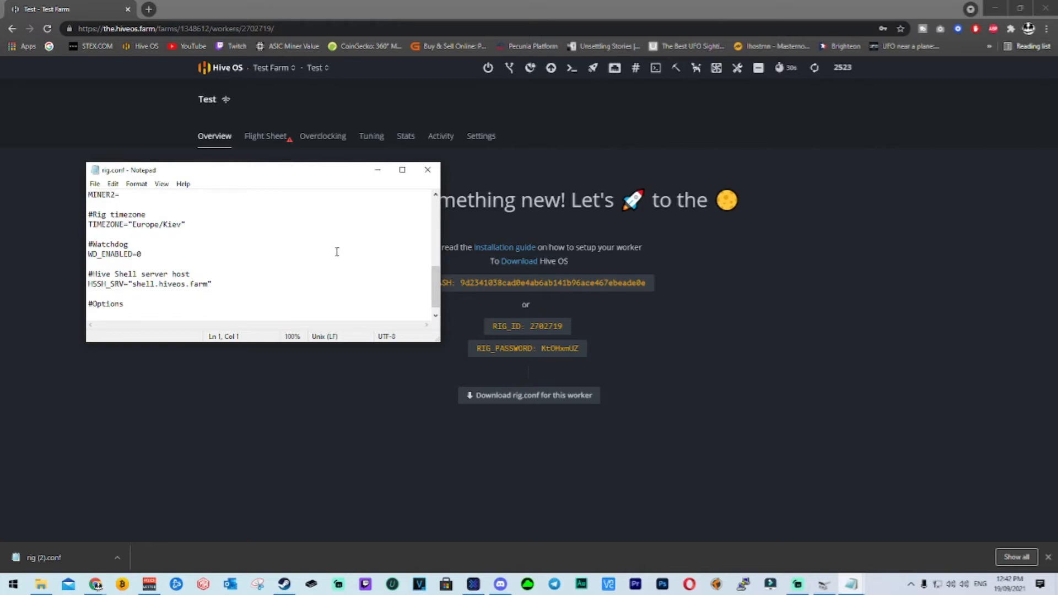
scroll(337, 252, down, 1)
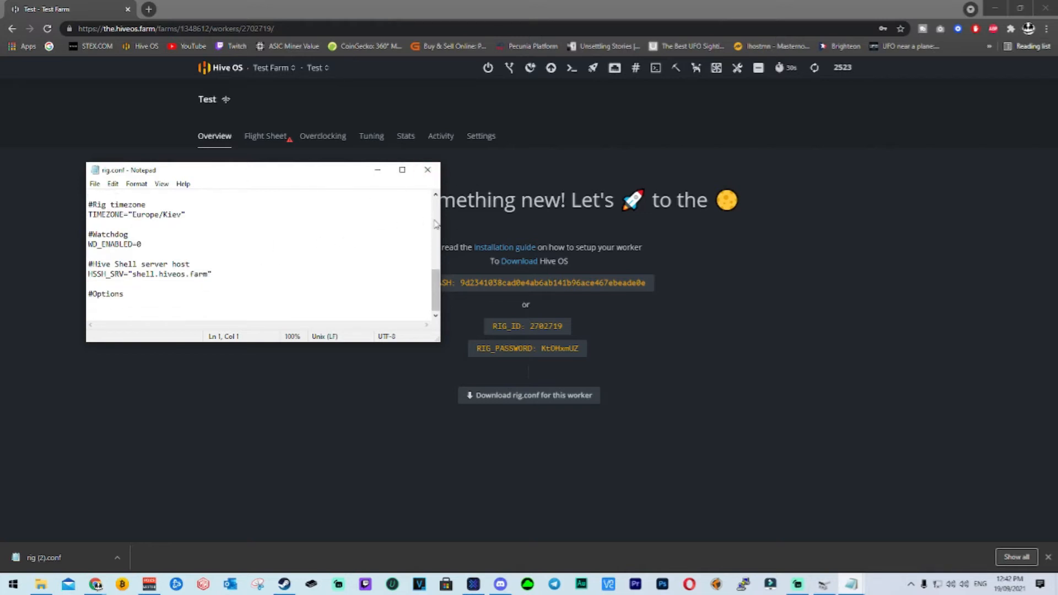
scroll(194, 219, up, 4)
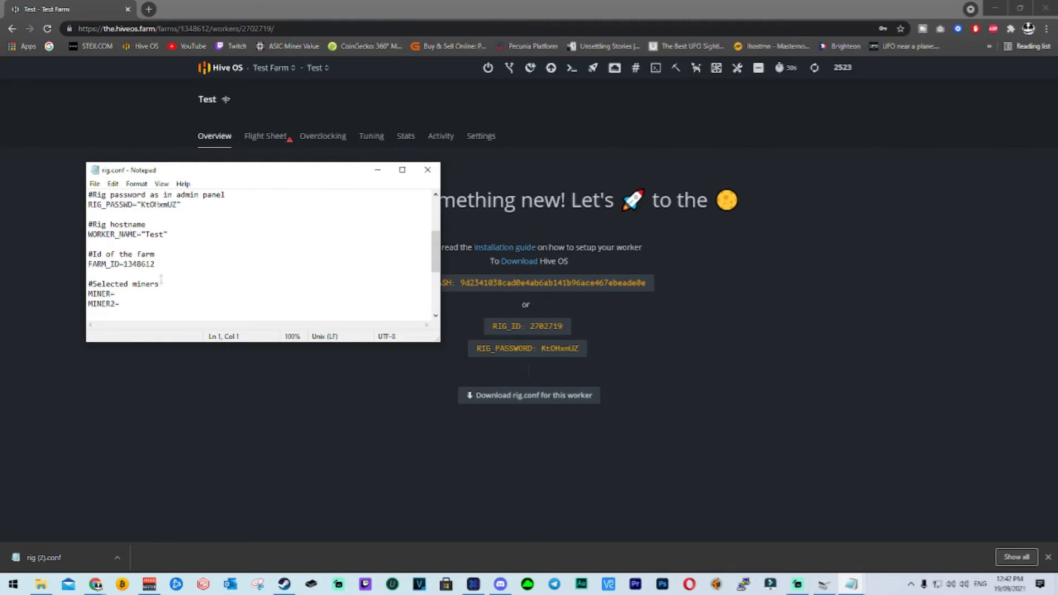
scroll(163, 276, up, 2)
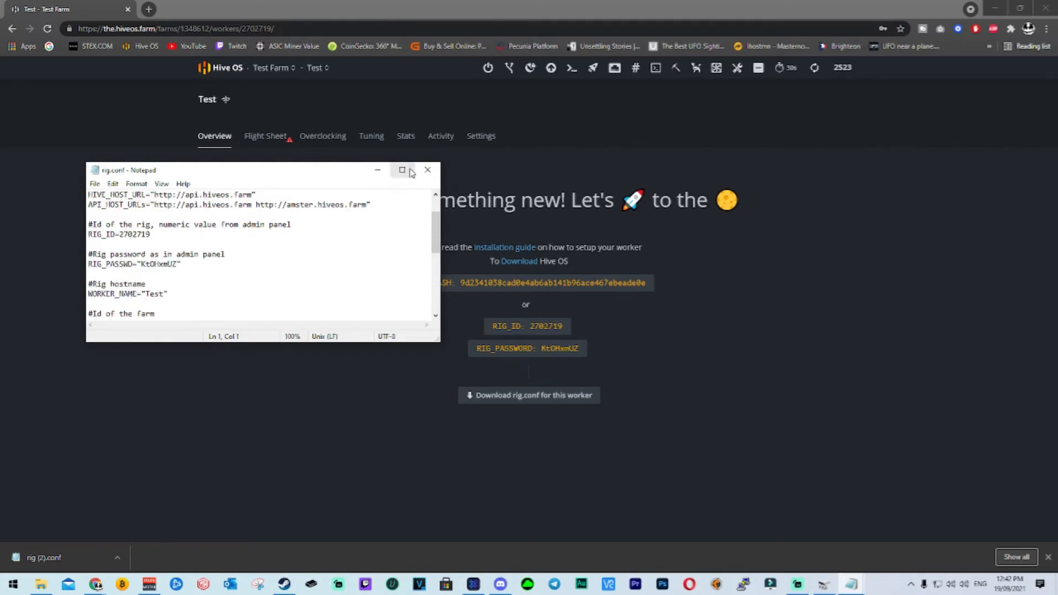
Save the rig.conf file in Notepad and close it.
click(95, 184)
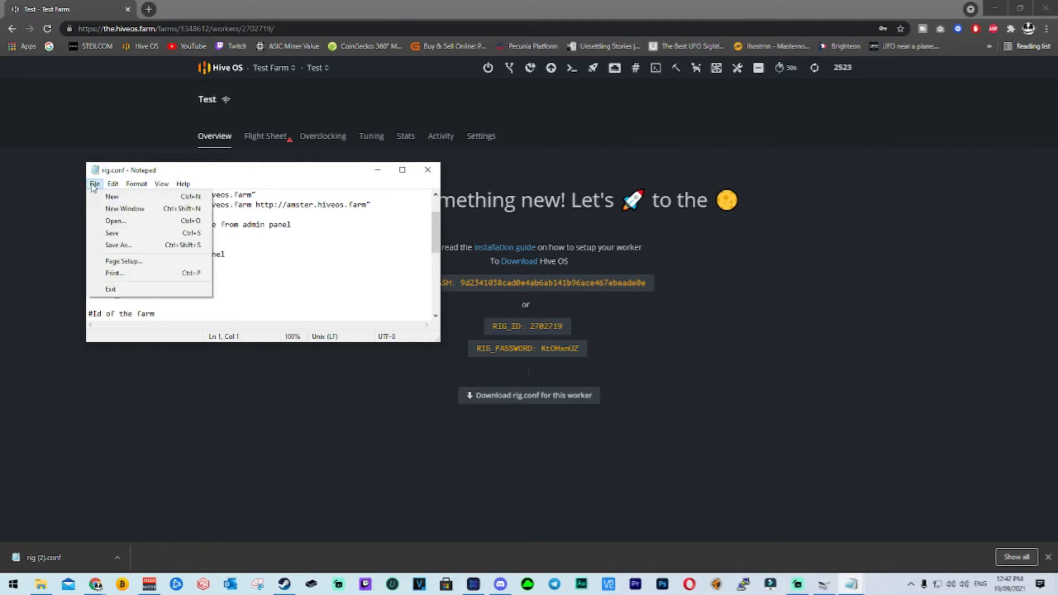
click(121, 234)
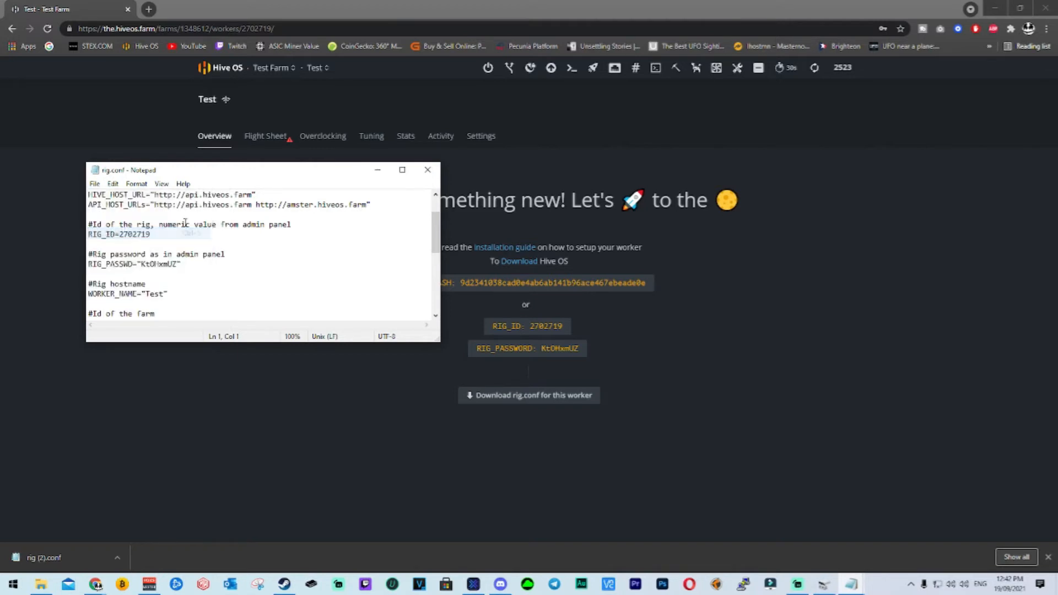
click(427, 169)
Eject the HIVE (E:) drive from File Explorer, continuing even though it is in use.
mouse_move(41, 584)
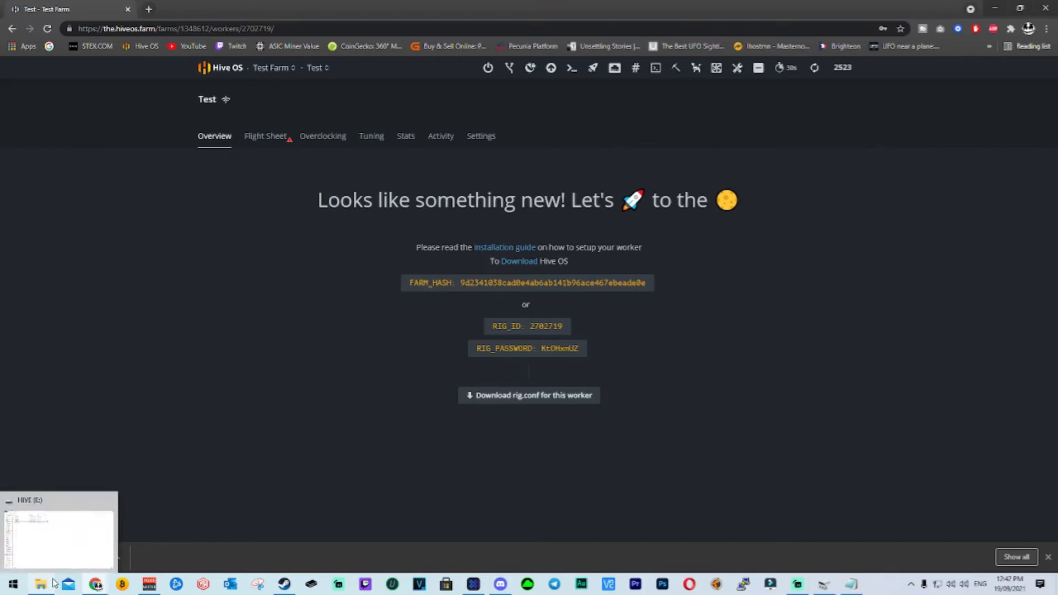
click(62, 537)
right_click(28, 441)
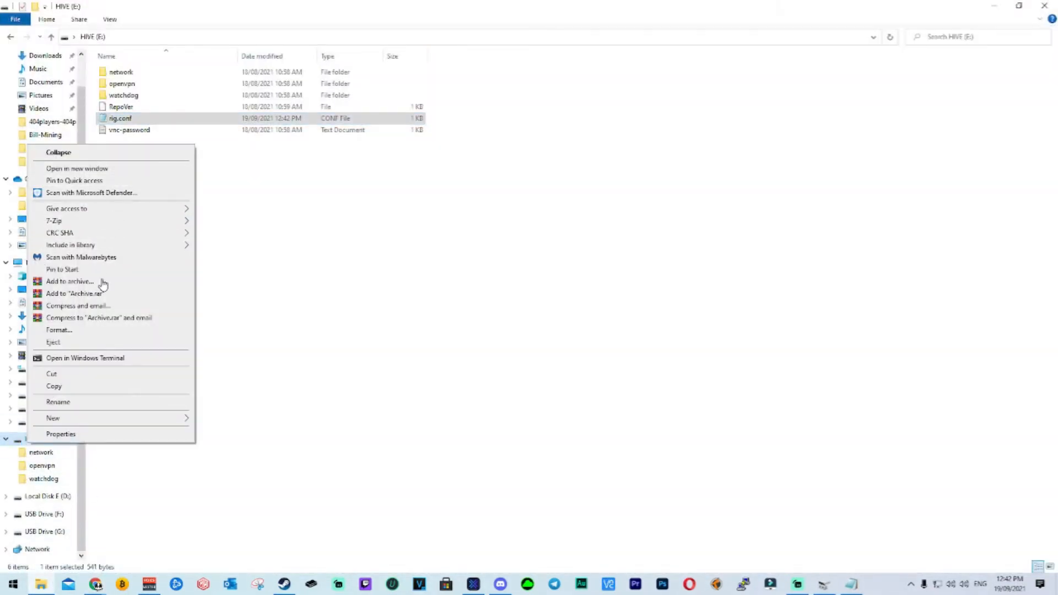
click(95, 343)
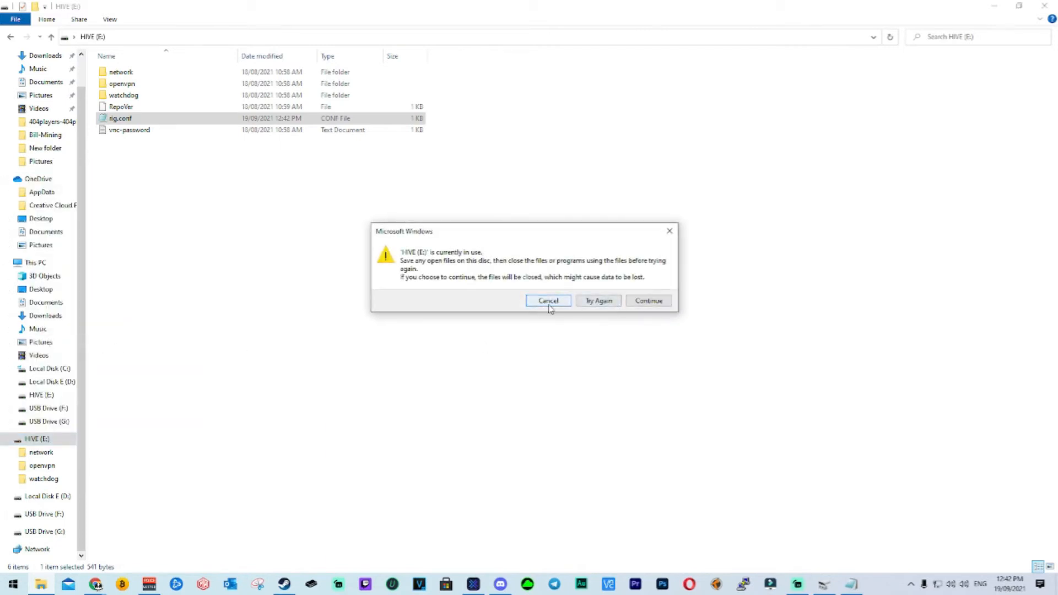
click(650, 301)
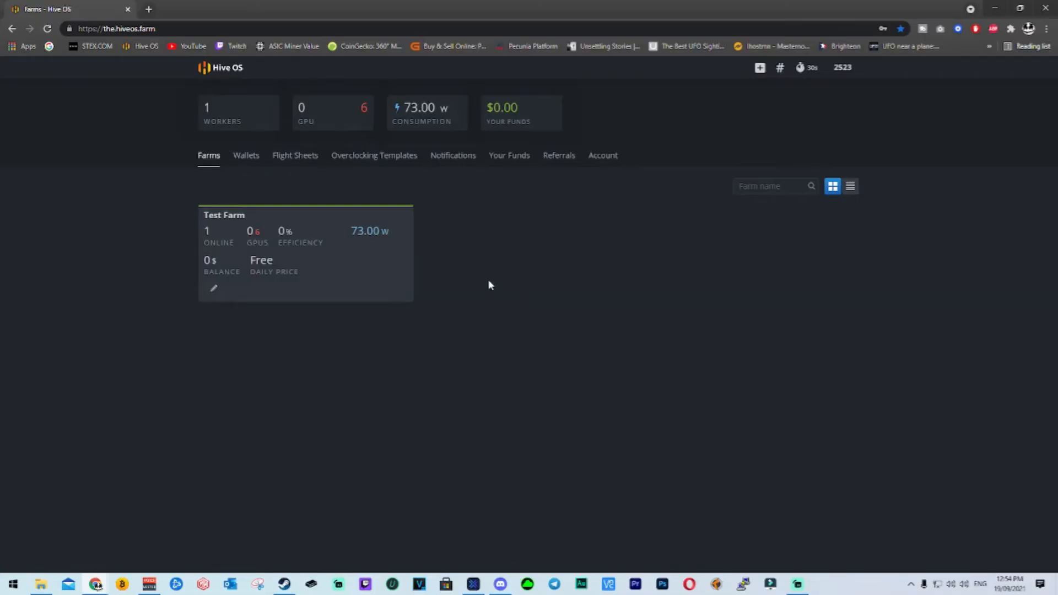
Open the Test worker in Test Farm and remove its RVN 2miners flight sheet.
click(318, 226)
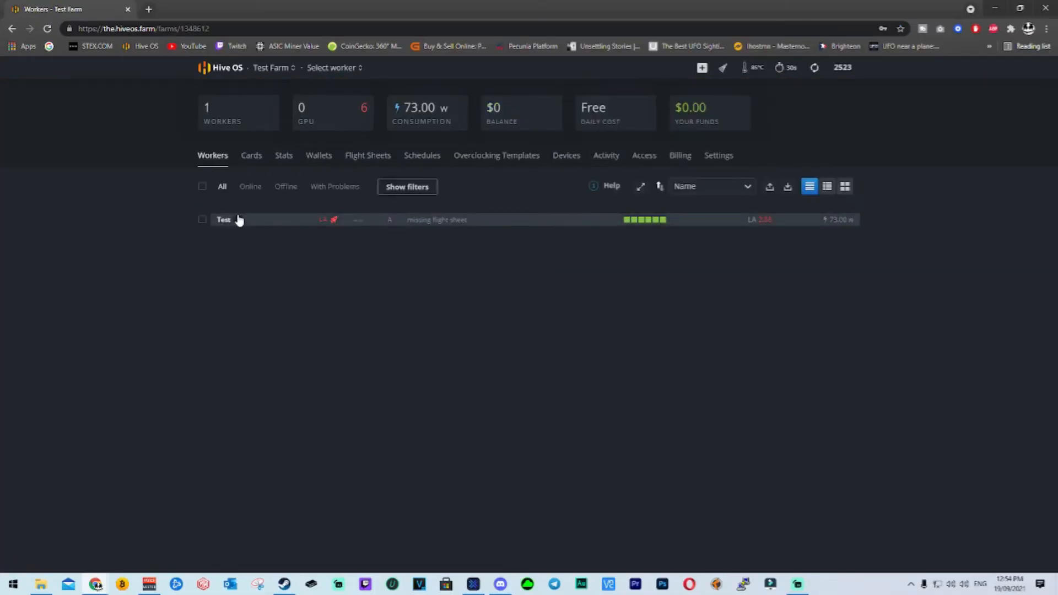
click(231, 222)
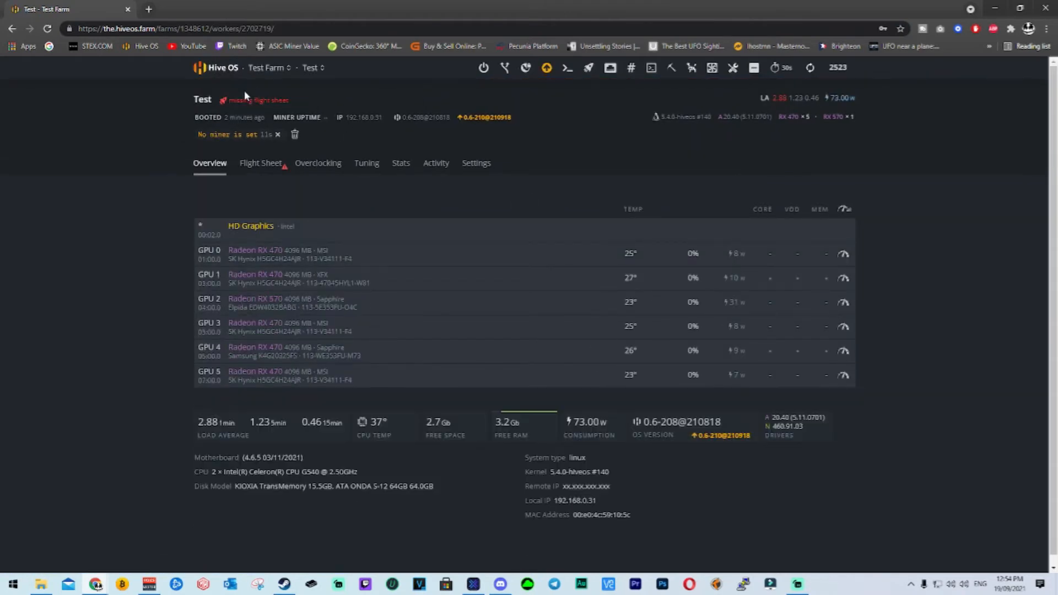
click(270, 164)
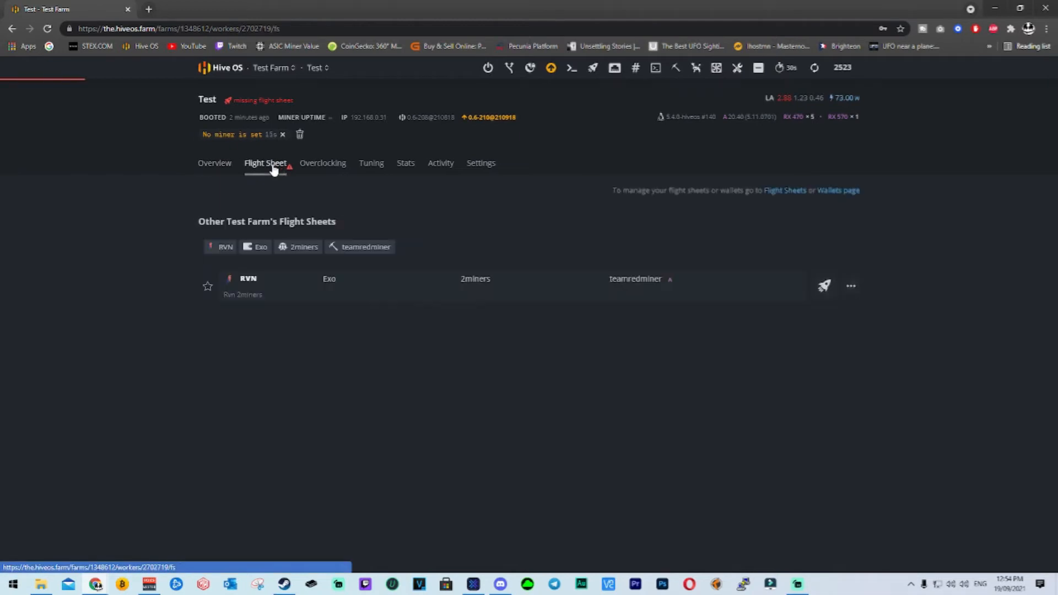
click(851, 286)
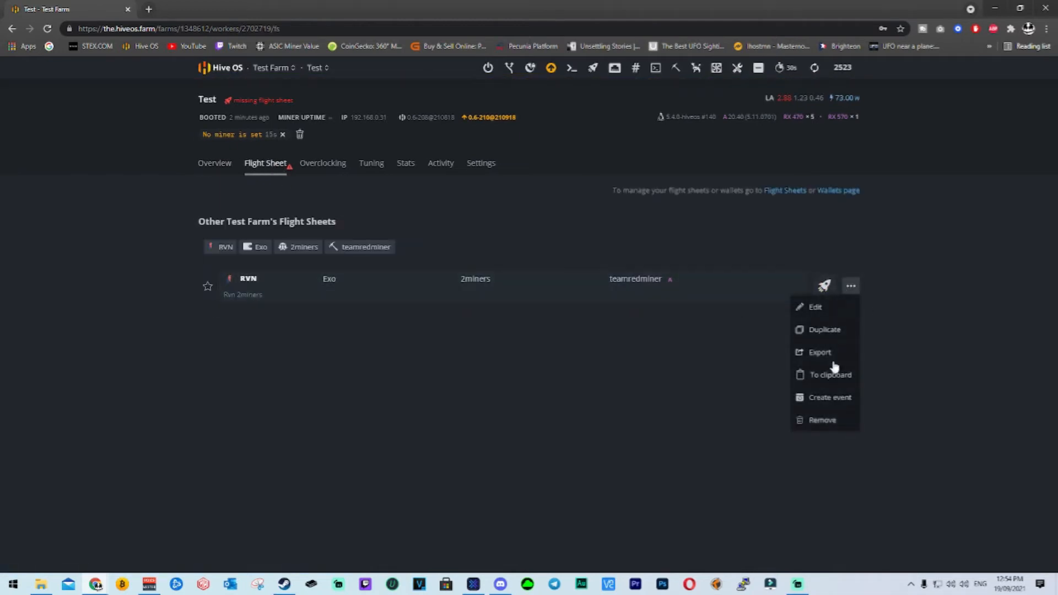
click(831, 423)
click(626, 331)
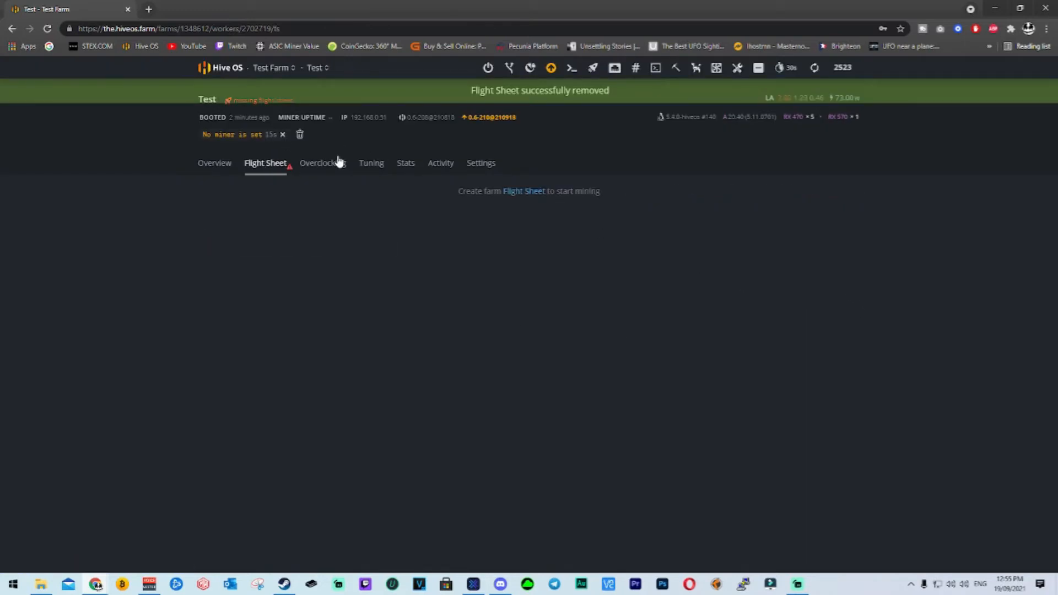
Delete the RVN wallet with source Exo from the account's global wallets.
click(219, 68)
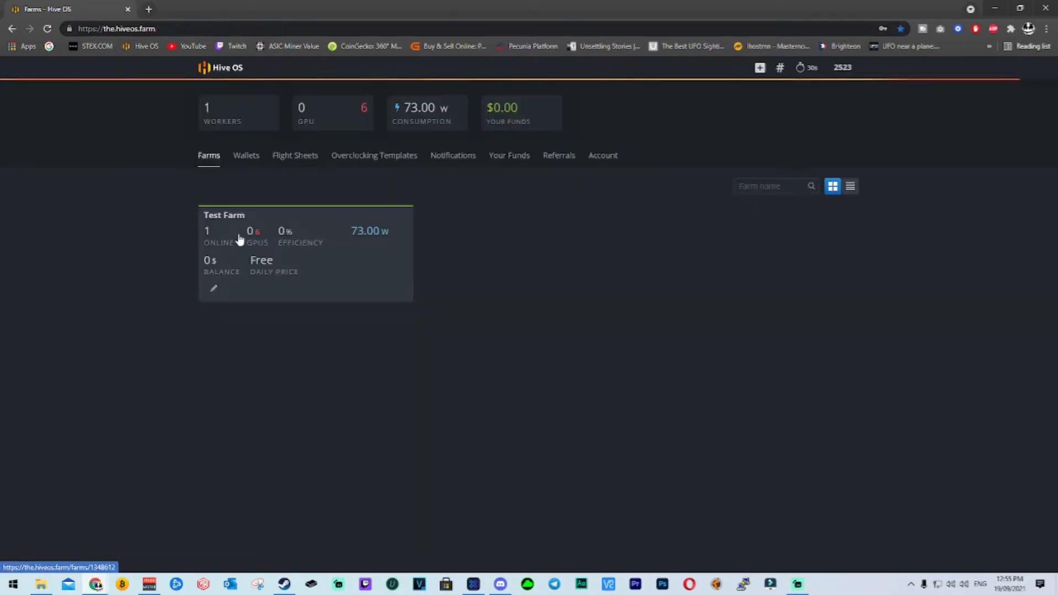
click(249, 159)
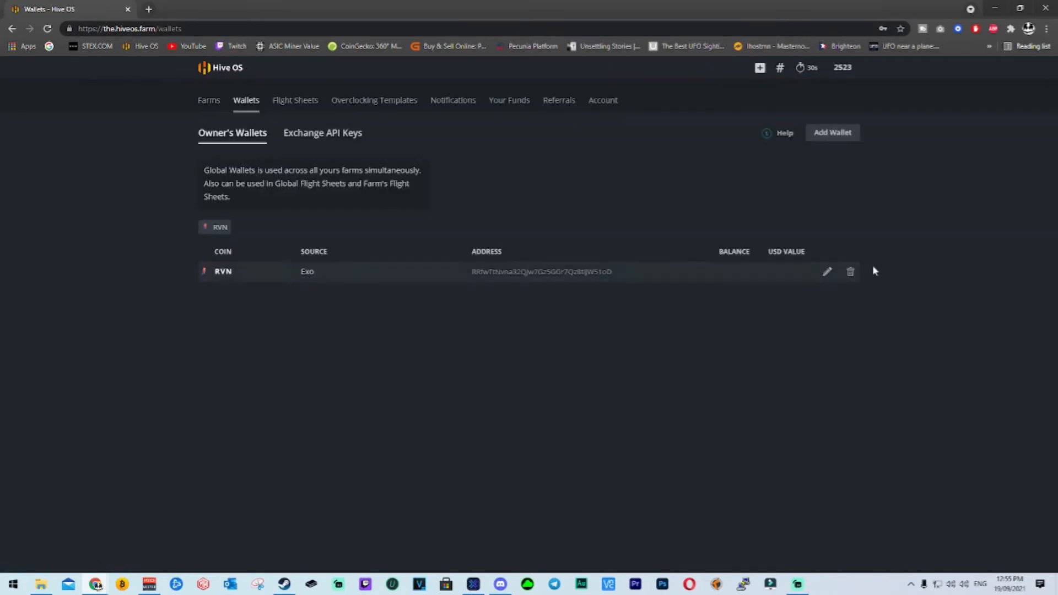
click(848, 272)
click(611, 329)
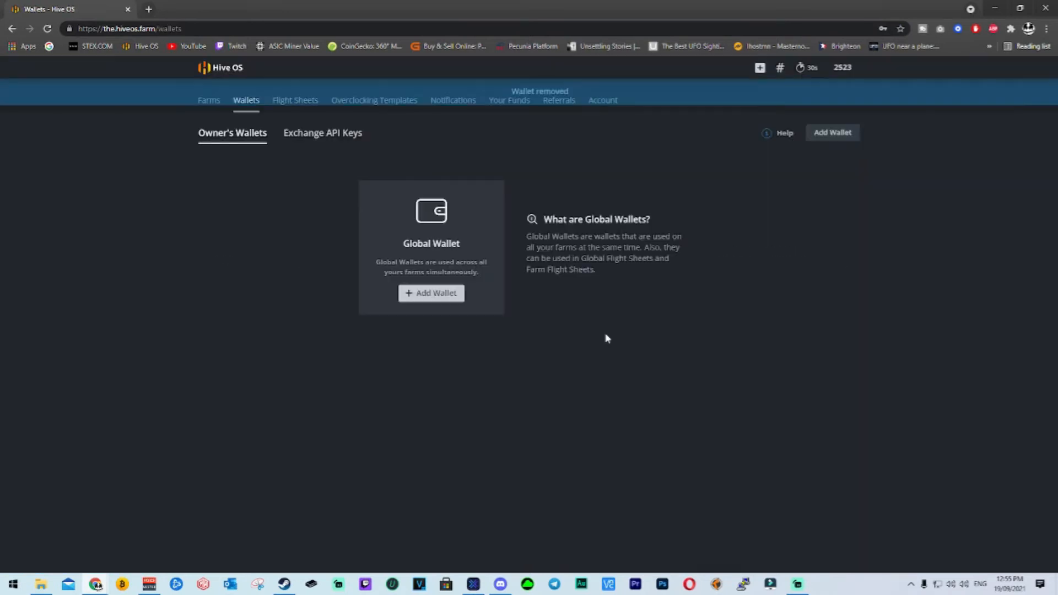
Begin a new global wallet for the coin RVN and paste in the wallet address.
click(227, 69)
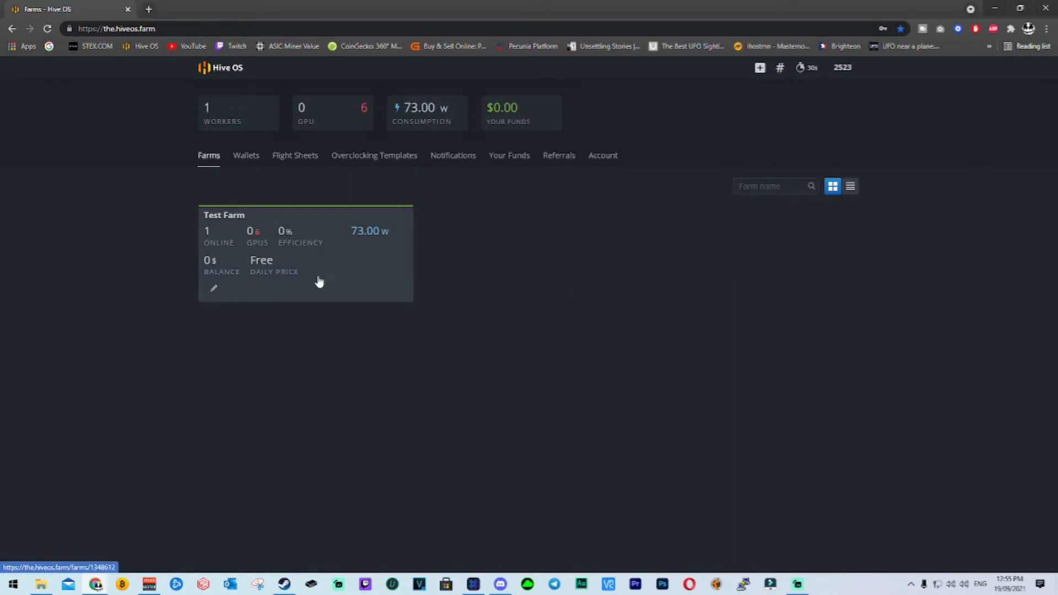
click(253, 160)
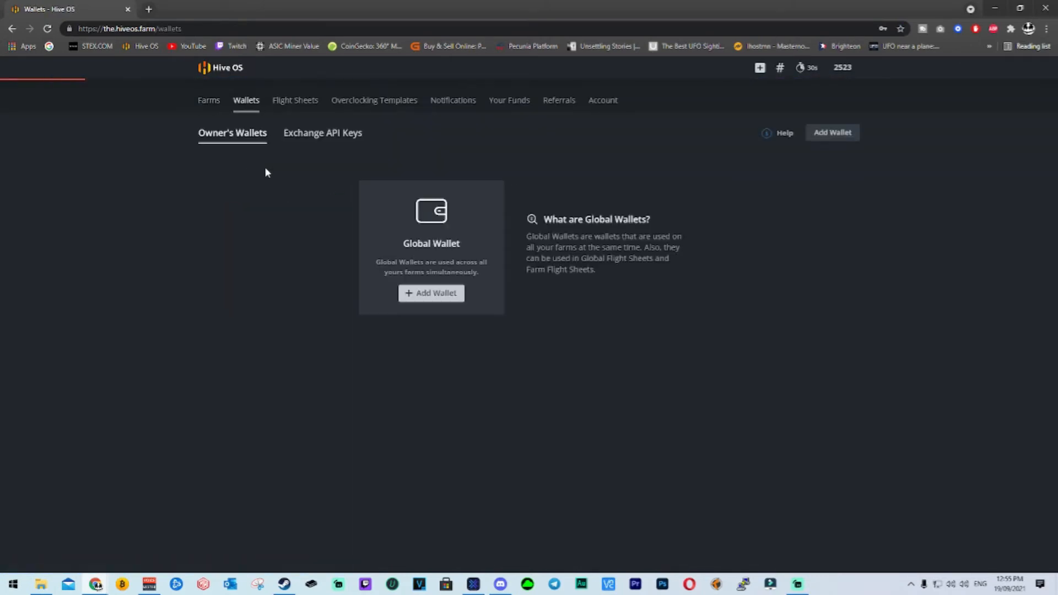
click(438, 299)
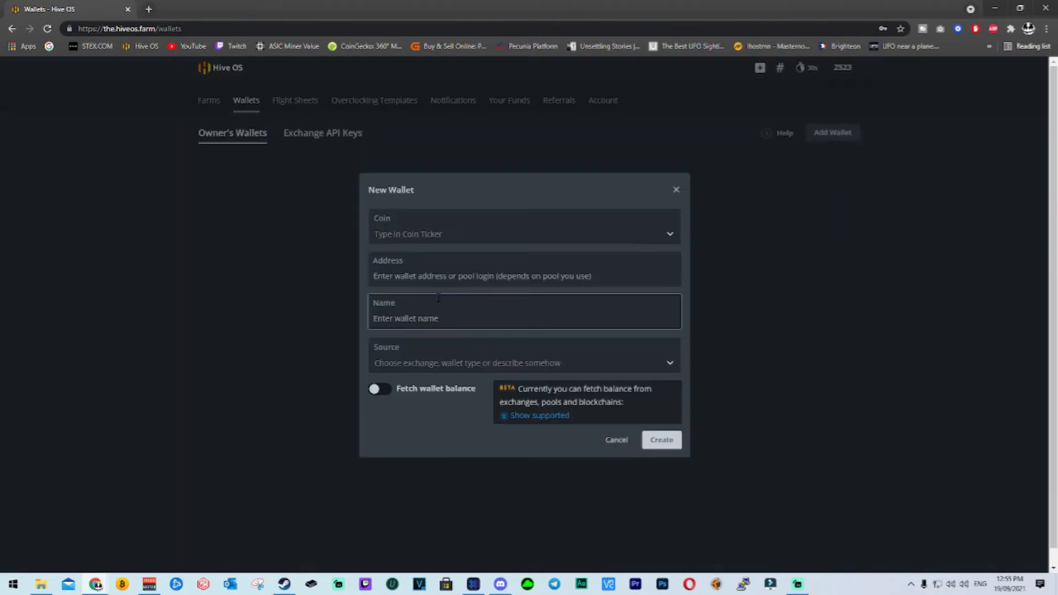
click(415, 244)
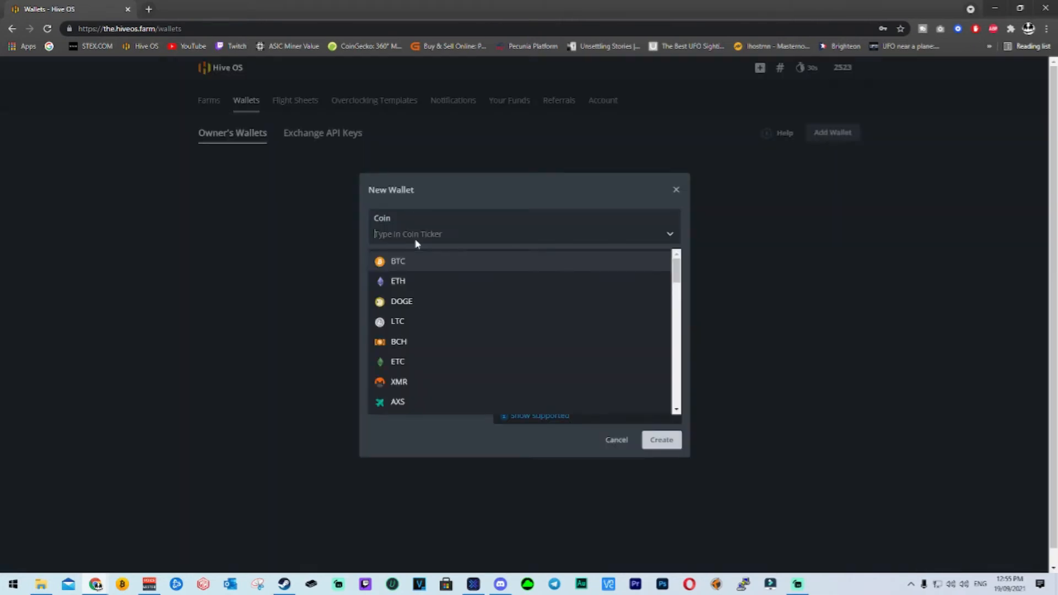
text(rvn)
click(436, 257)
text(RRfwTtNvna32QJw7Gz5GGr7Qz8tjJW51oD)
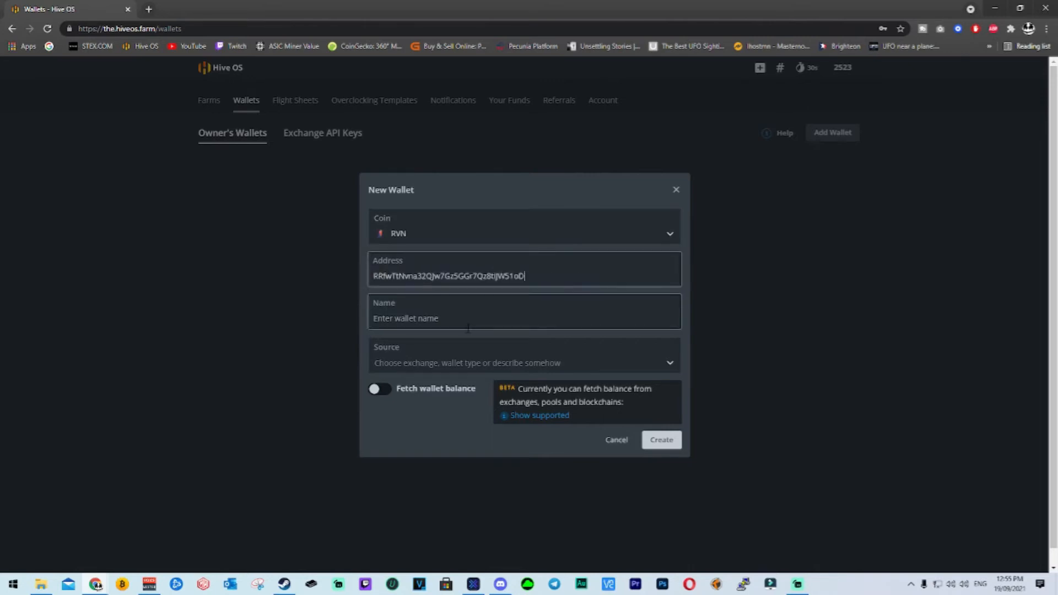
Name the new RVN wallet Rvn exo and create it.
click(470, 322)
text(RCXN)
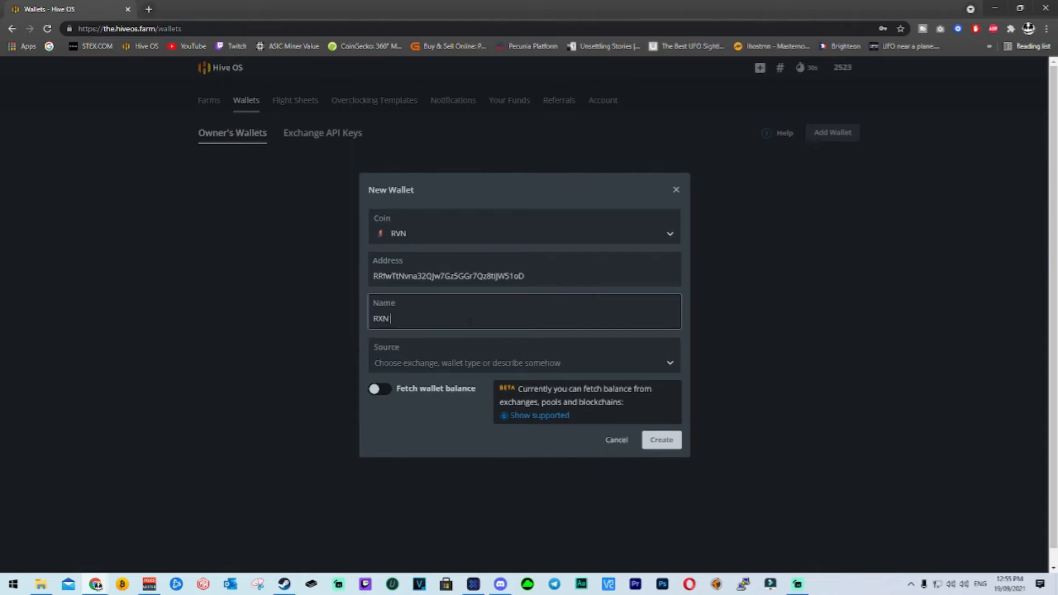
key(BackSpace)
text(XN)
key(BackSpace)
text(vn exo)
click(431, 443)
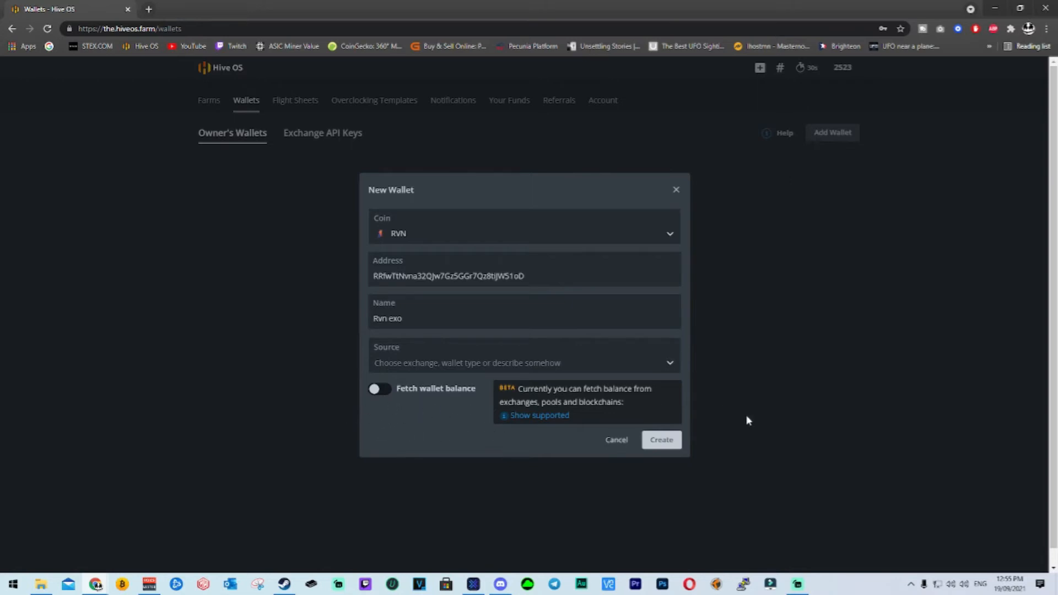
click(672, 441)
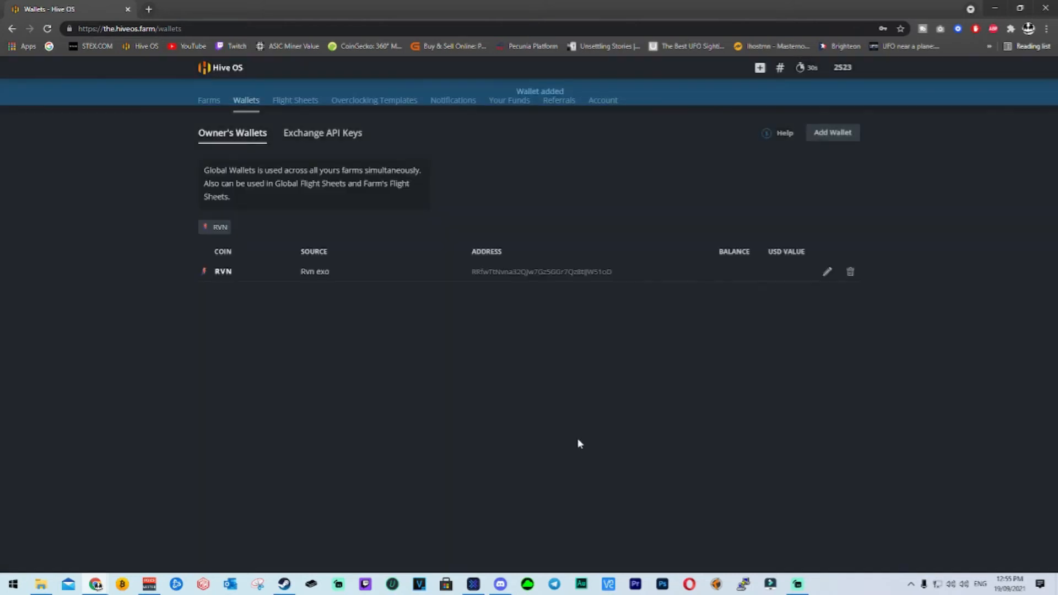
Begin a new global flight sheet with coin RVN, wallet Rvn exo and pool 2miners.
click(309, 110)
click(448, 265)
click(280, 204)
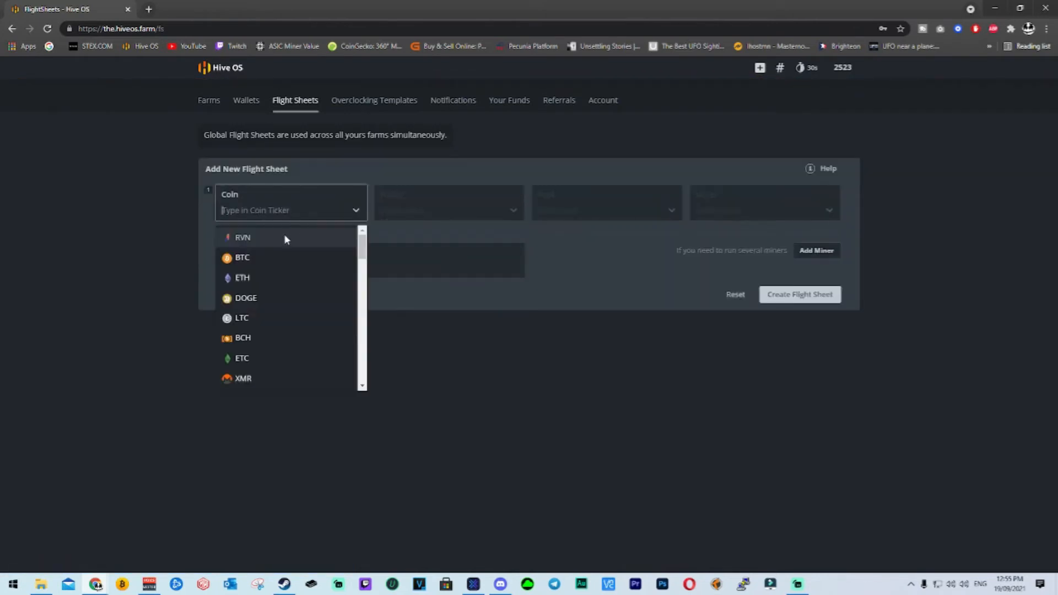
click(285, 238)
click(453, 209)
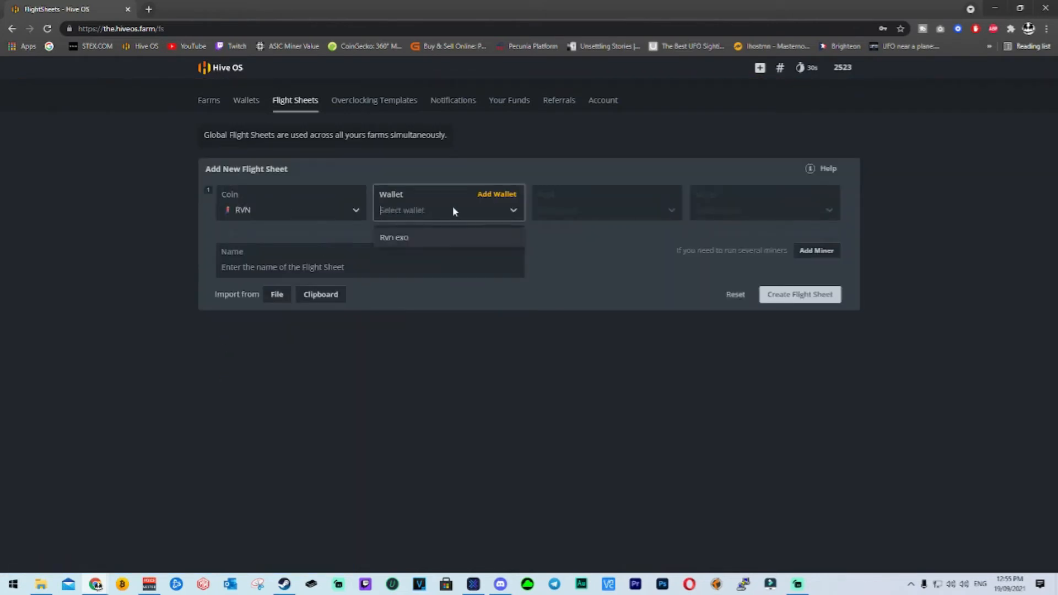
click(417, 246)
click(602, 213)
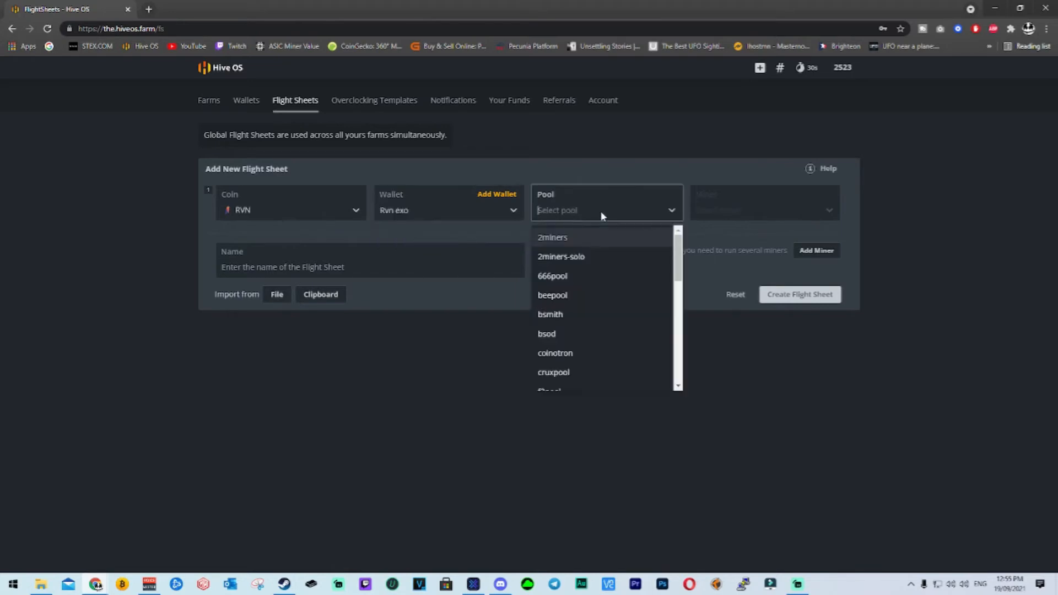
click(581, 237)
Select the EU, US and ASIA servers on port 6060 for the 2miners pool and apply the configuration.
click(382, 270)
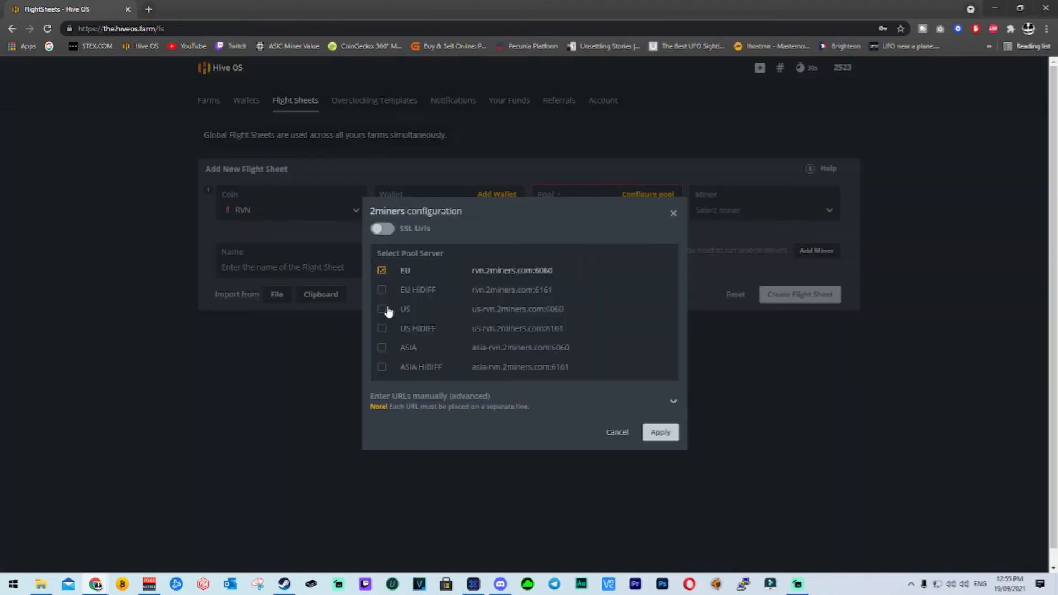
click(382, 309)
click(382, 349)
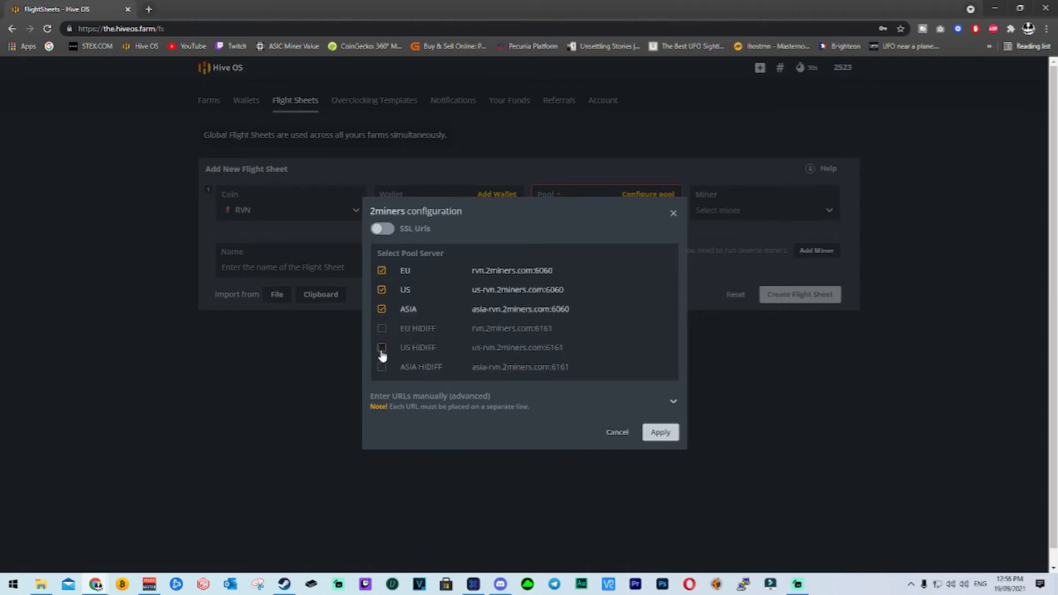
click(664, 434)
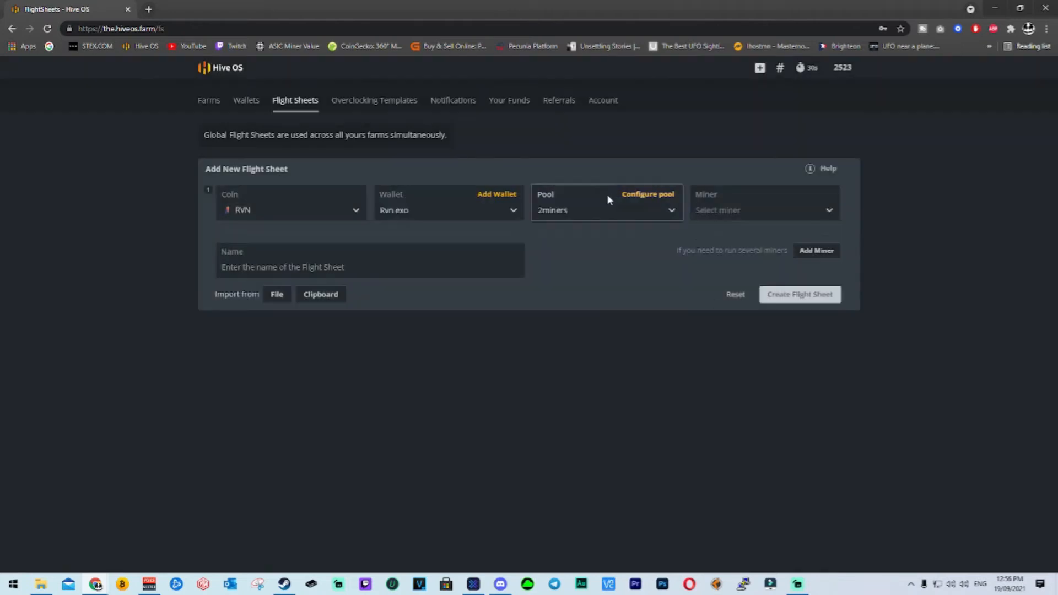
Set the miner to TeamRedMiner, name the flight sheet Rvn 2Miners and create it.
click(744, 210)
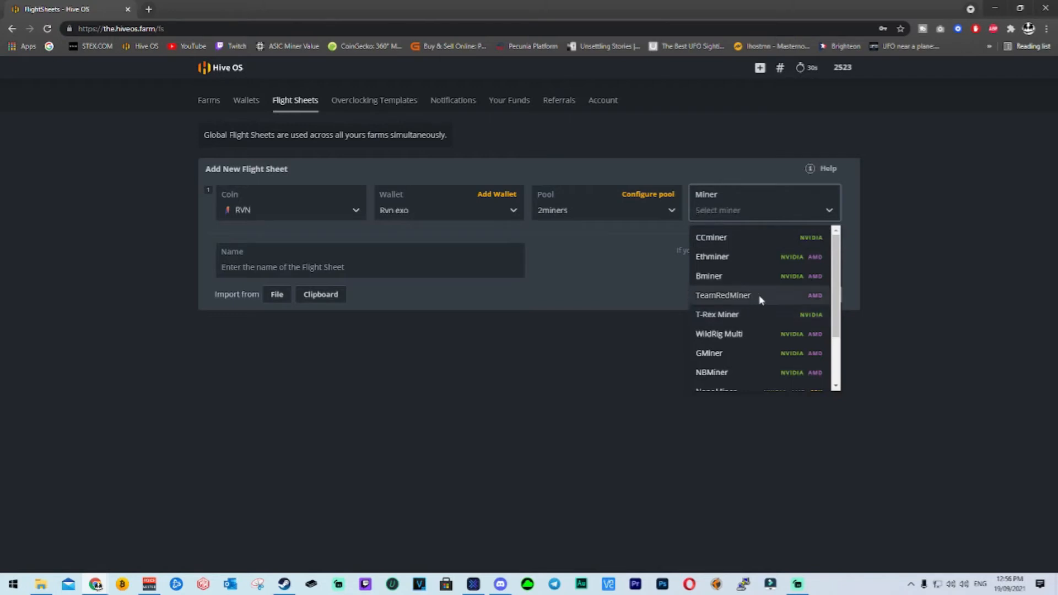
click(723, 296)
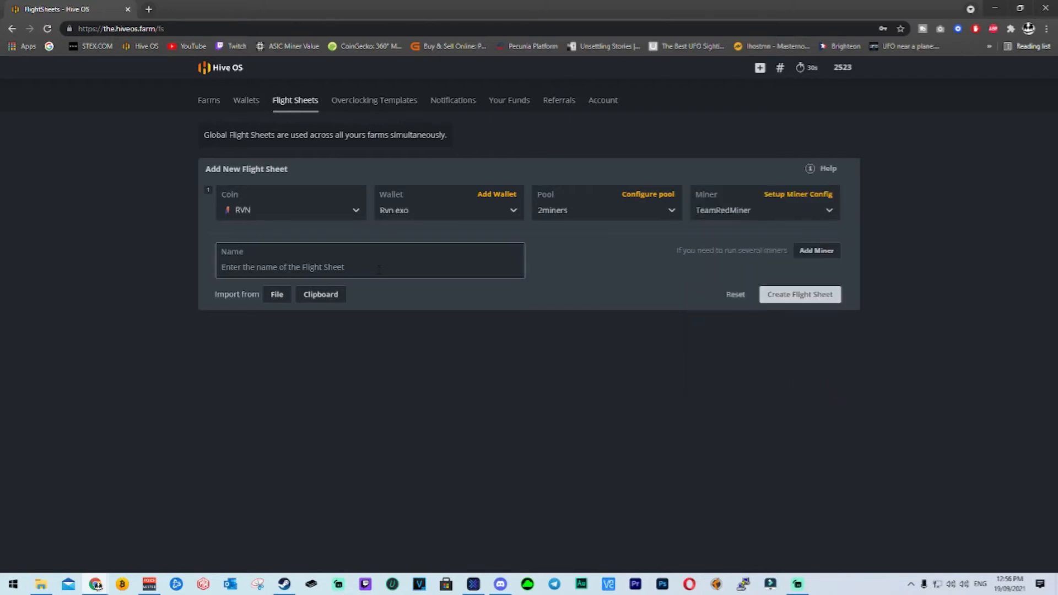
text(R)
key(BackSpace)
text(Rvn)
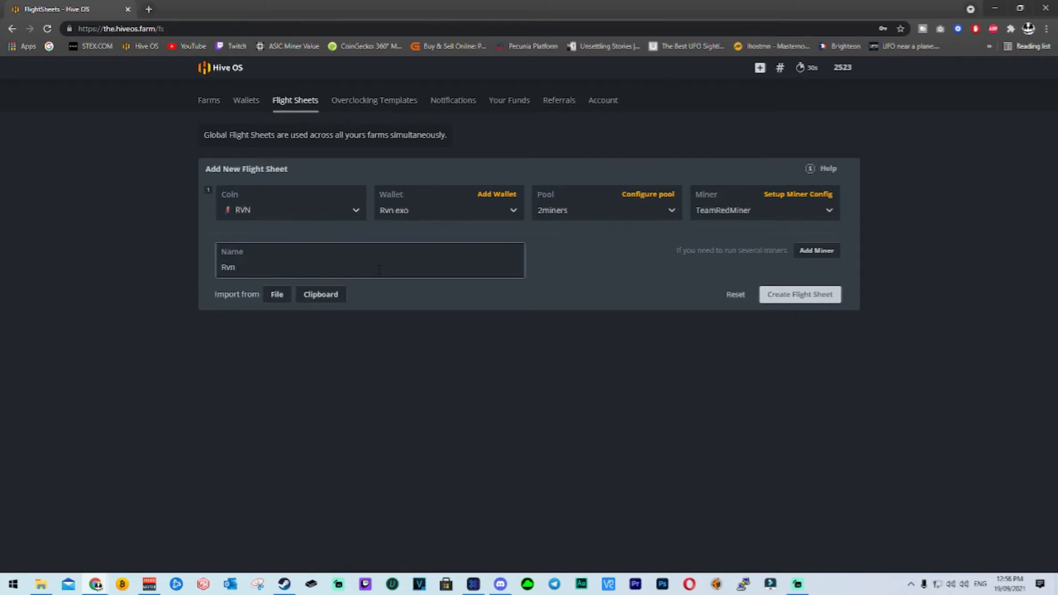
text( 2Miners)
click(800, 295)
Return to the farms overview and open the Test worker in Test Farm.
click(204, 68)
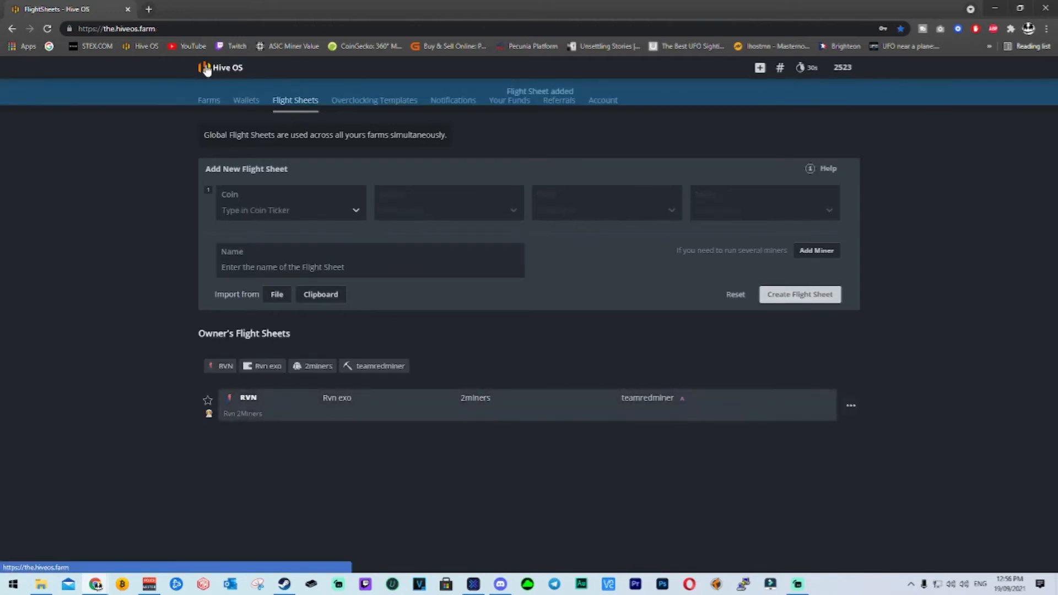
click(285, 267)
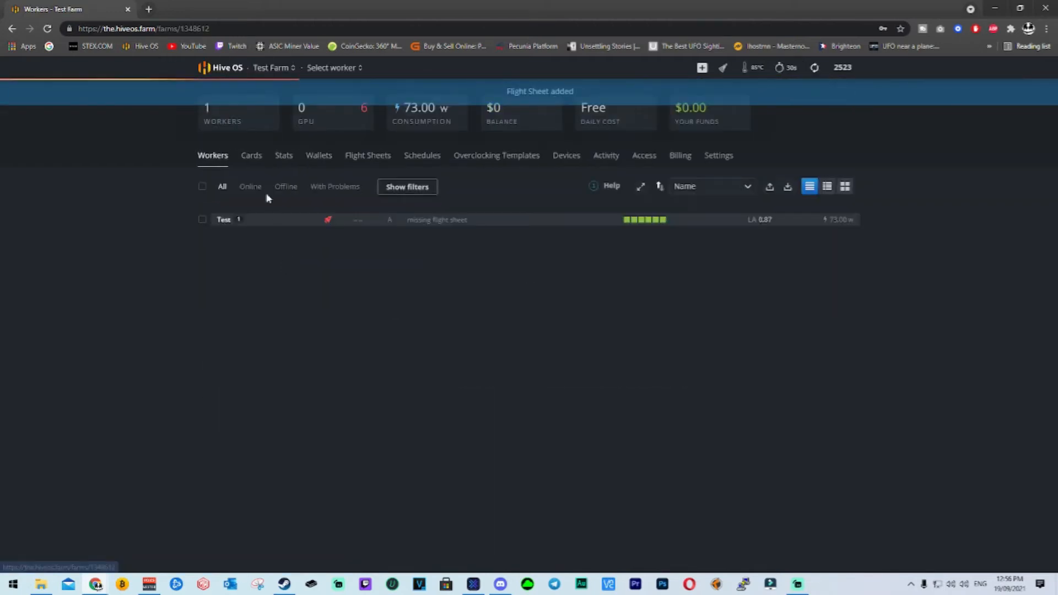
click(220, 68)
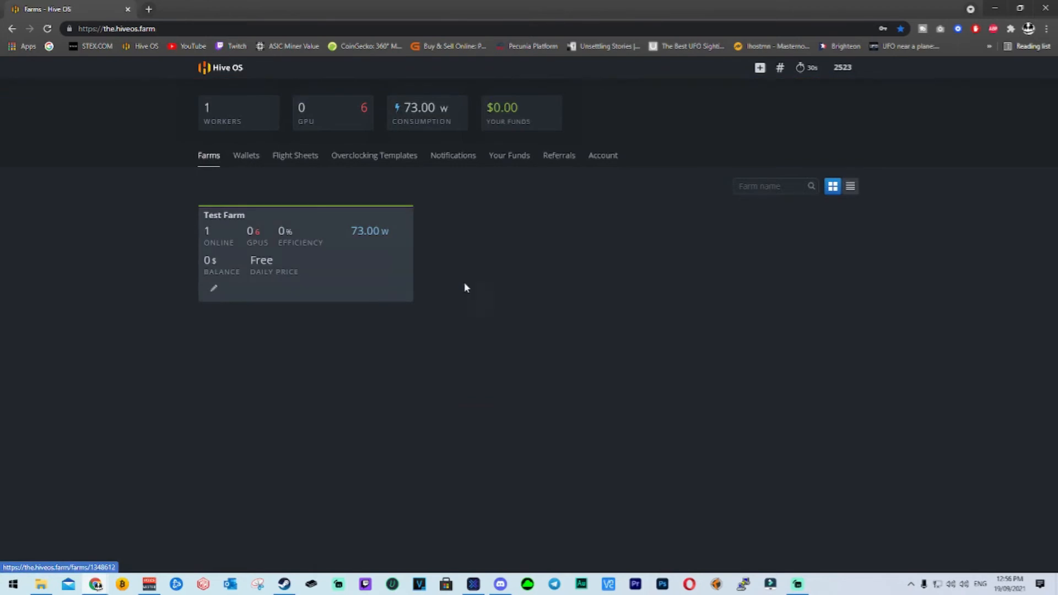
click(286, 241)
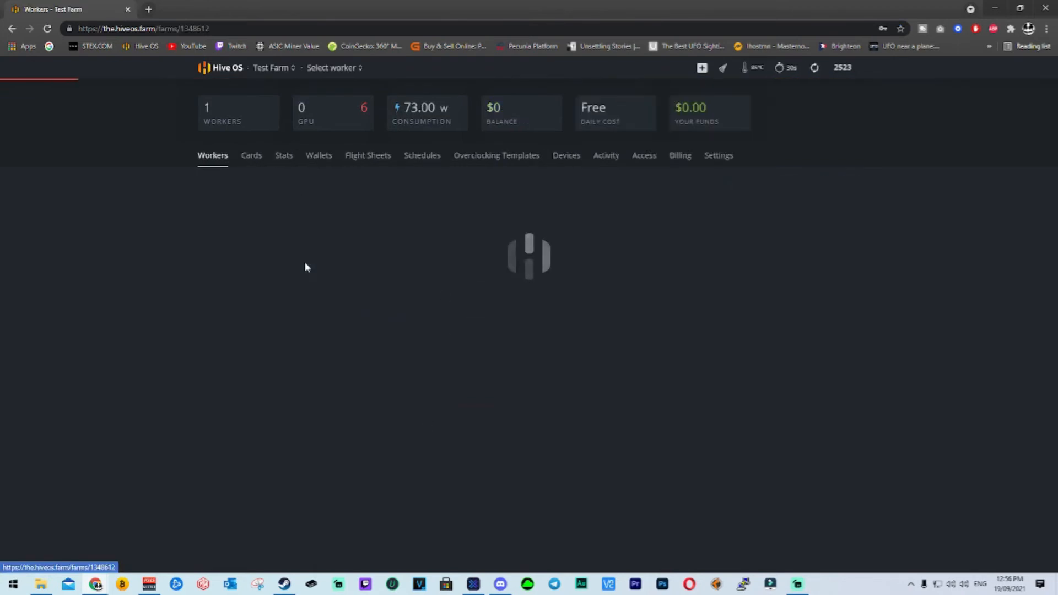
click(225, 222)
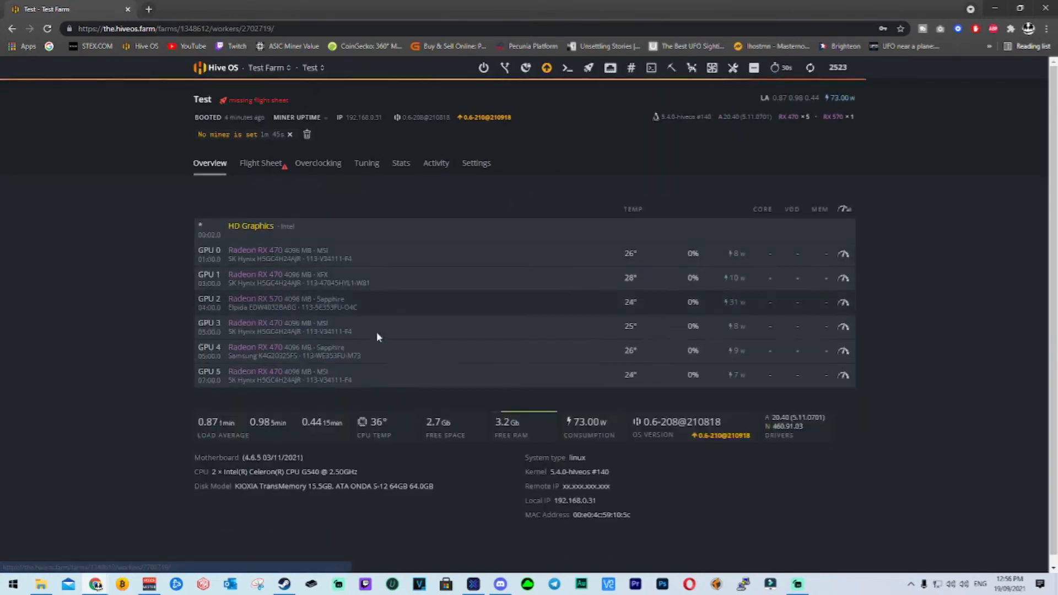
Apply the Rvn 2Miners flight sheet to the Test worker, clear its messages and return to the worker's overview.
click(269, 174)
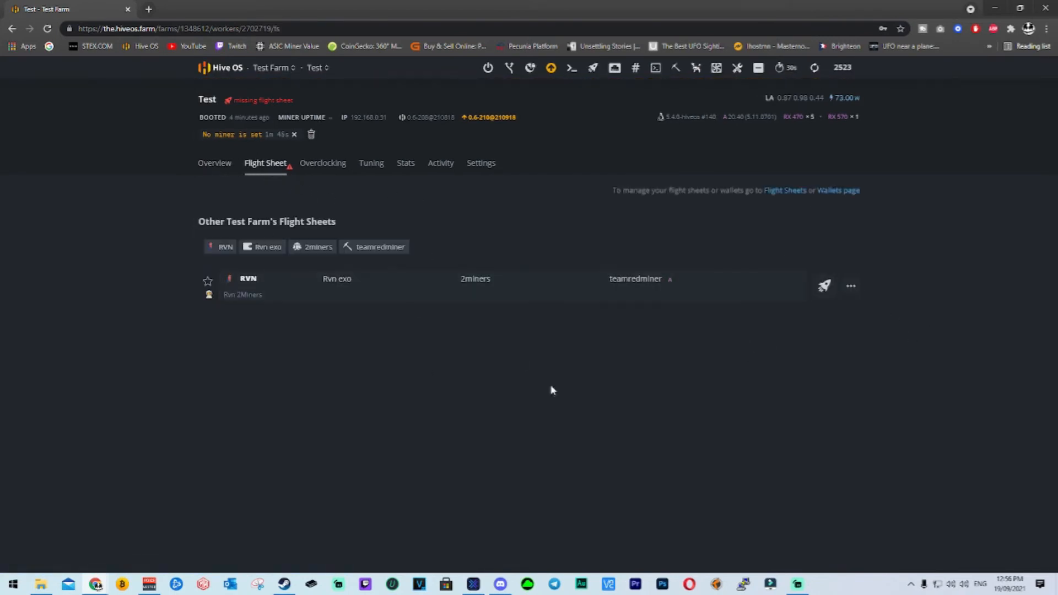
click(829, 289)
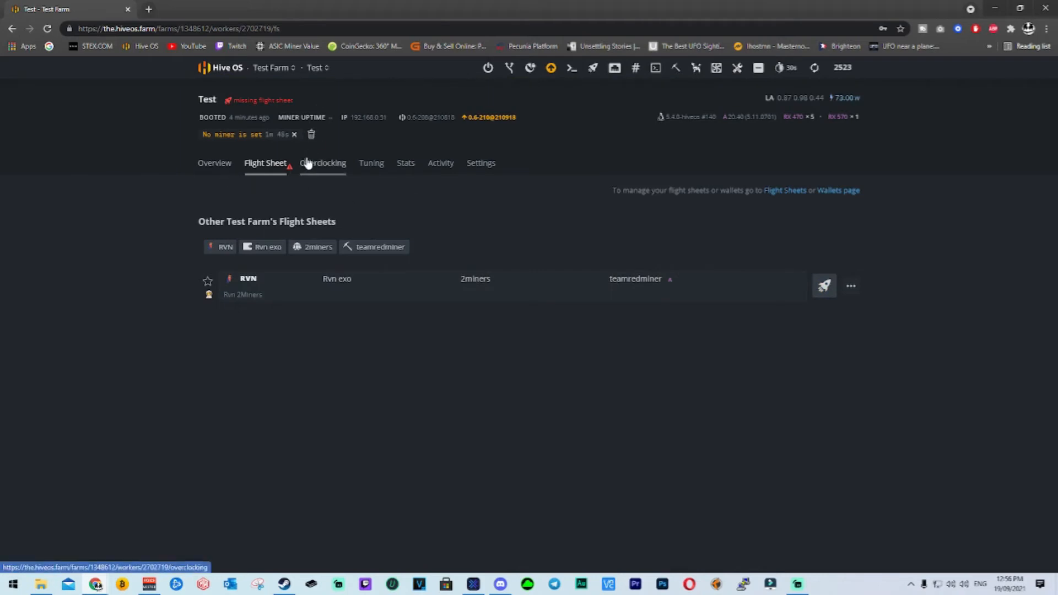
click(312, 137)
click(223, 148)
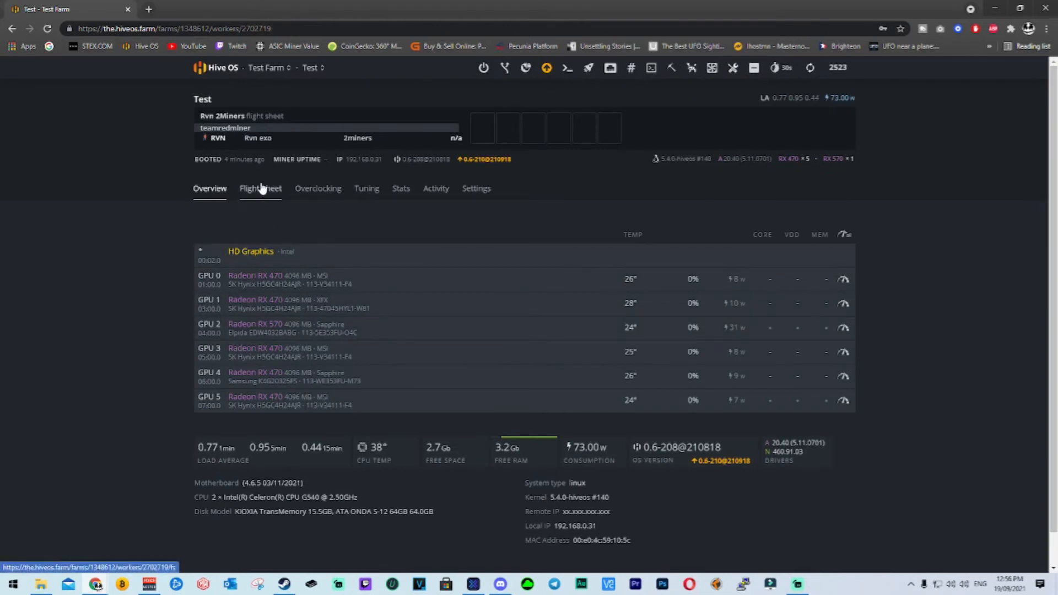
Examine the new features of the 0.6-210@210918 update and the details of the worker's Rvn 2Miners flight sheet.
click(487, 159)
scroll(537, 273, down, 1)
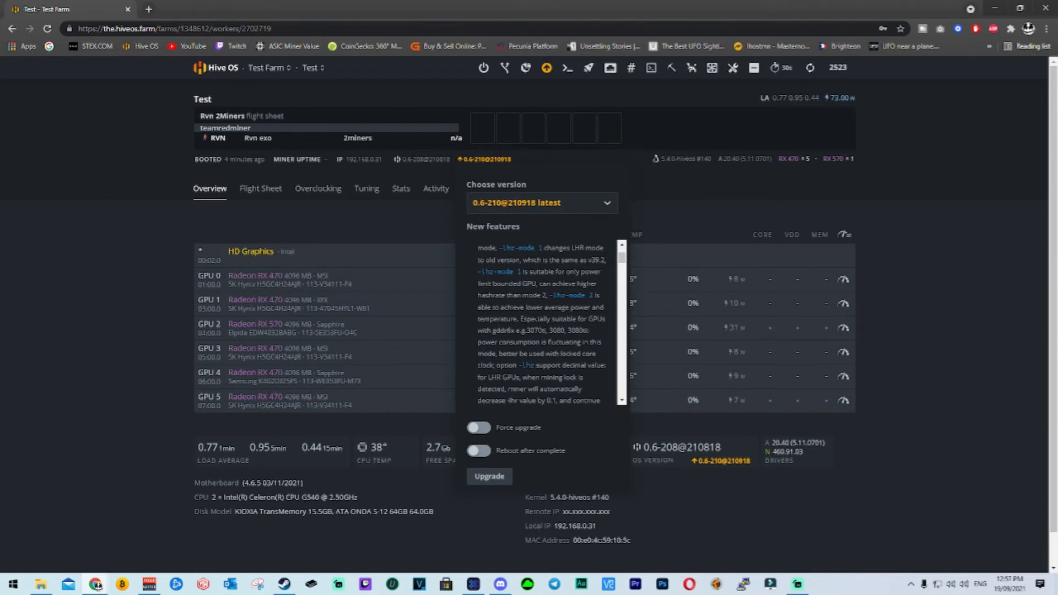
click(146, 222)
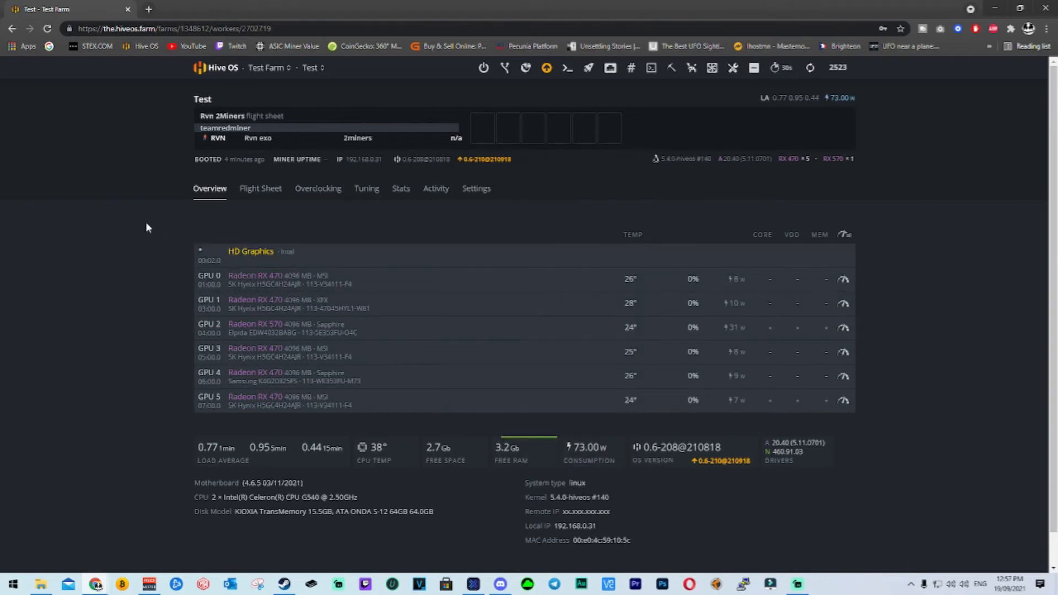
click(262, 189)
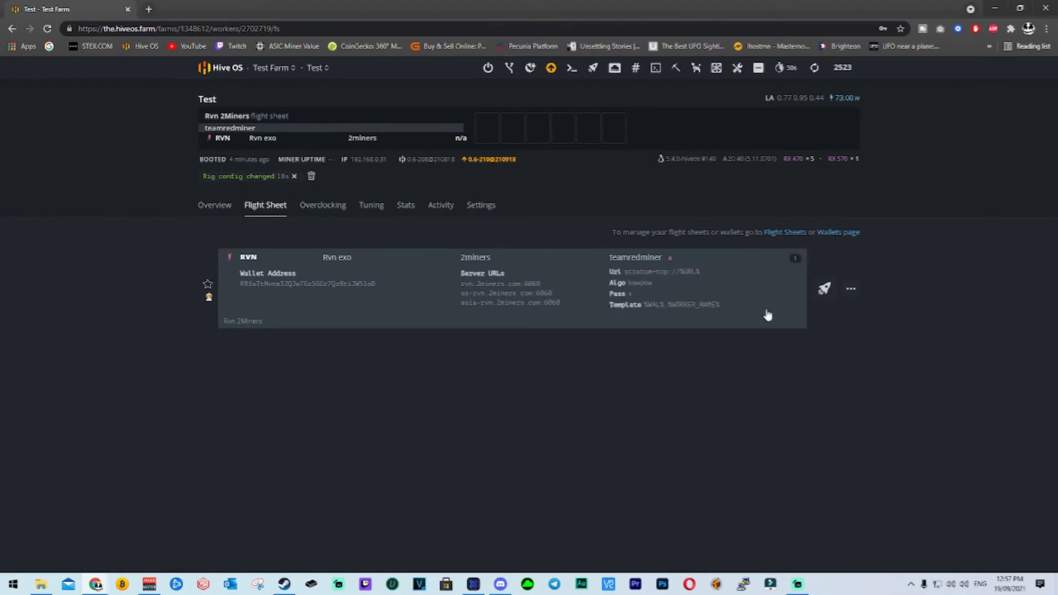
click(214, 205)
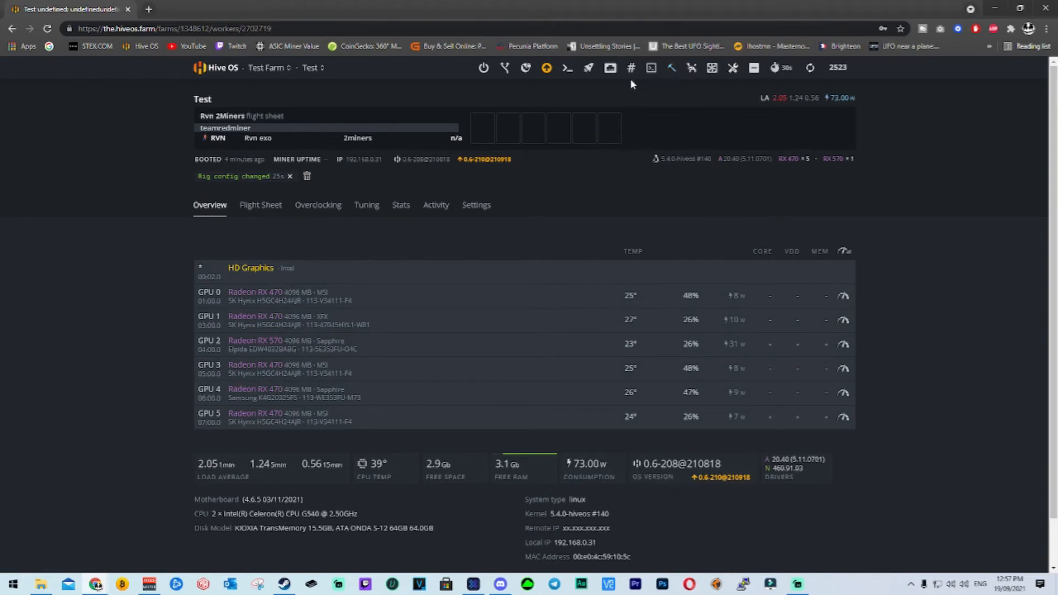
Start Hive Shell on the Test worker and open the web link from its start message.
click(652, 69)
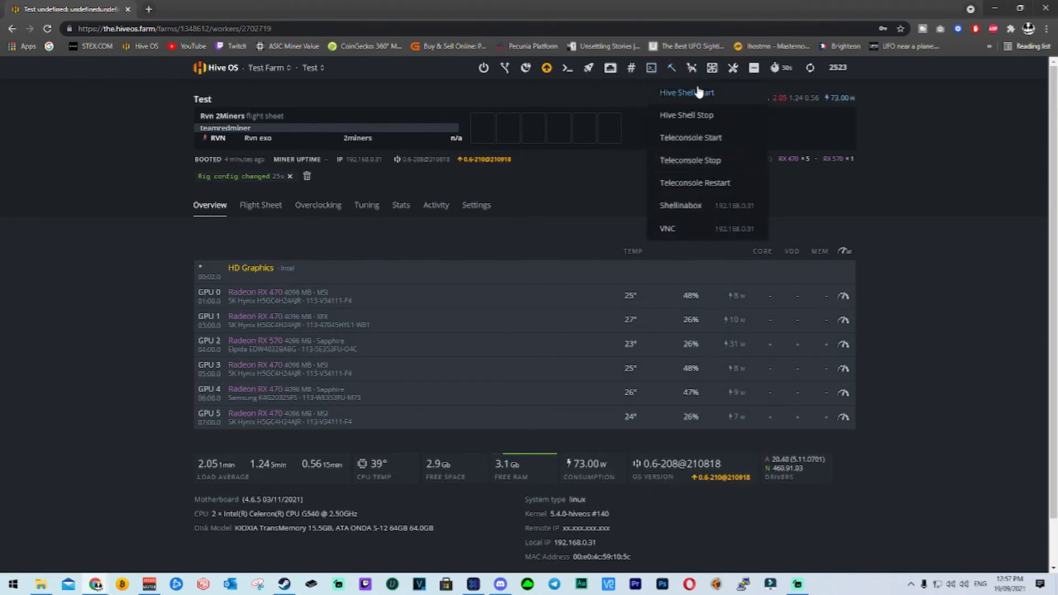
click(709, 94)
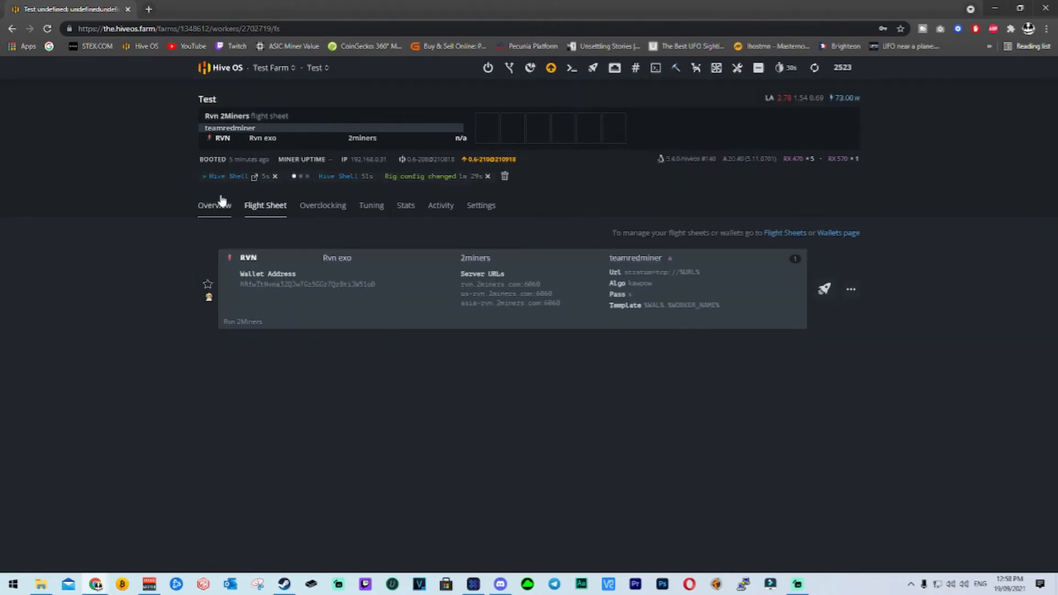
click(231, 205)
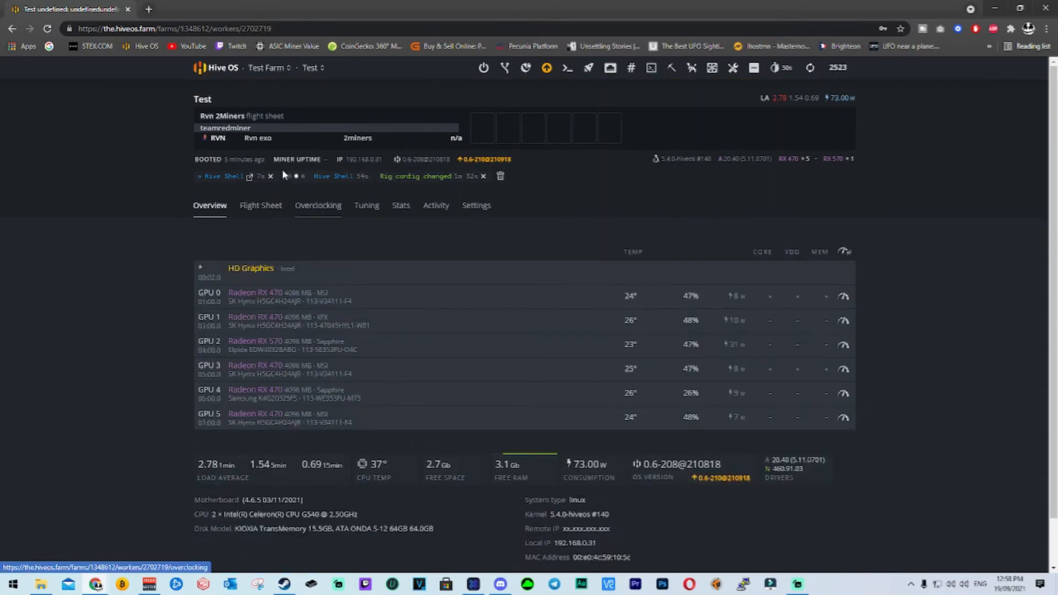
click(256, 177)
scroll(452, 312, down, 5)
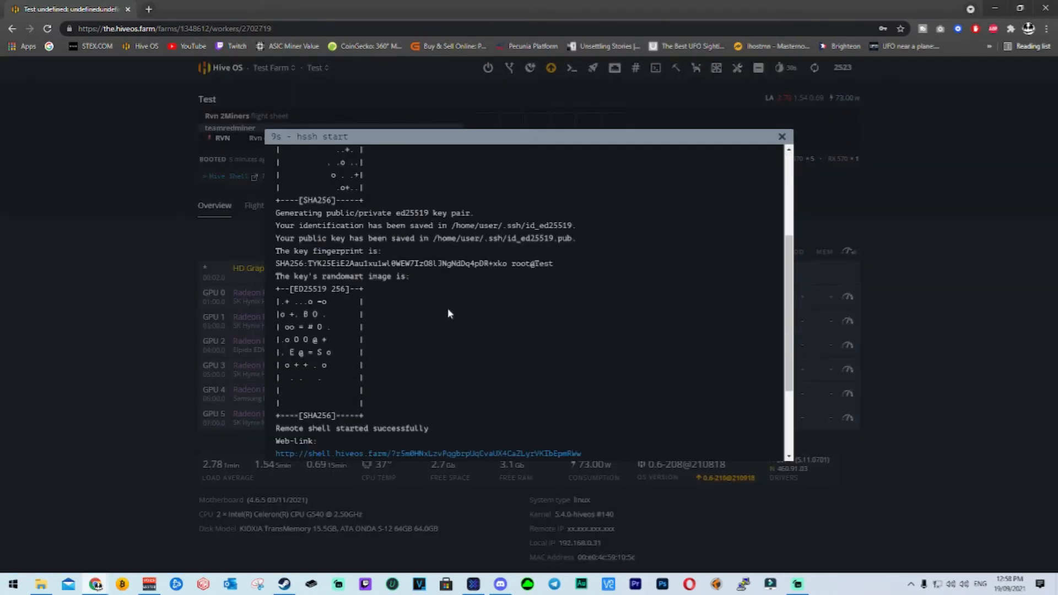
click(433, 346)
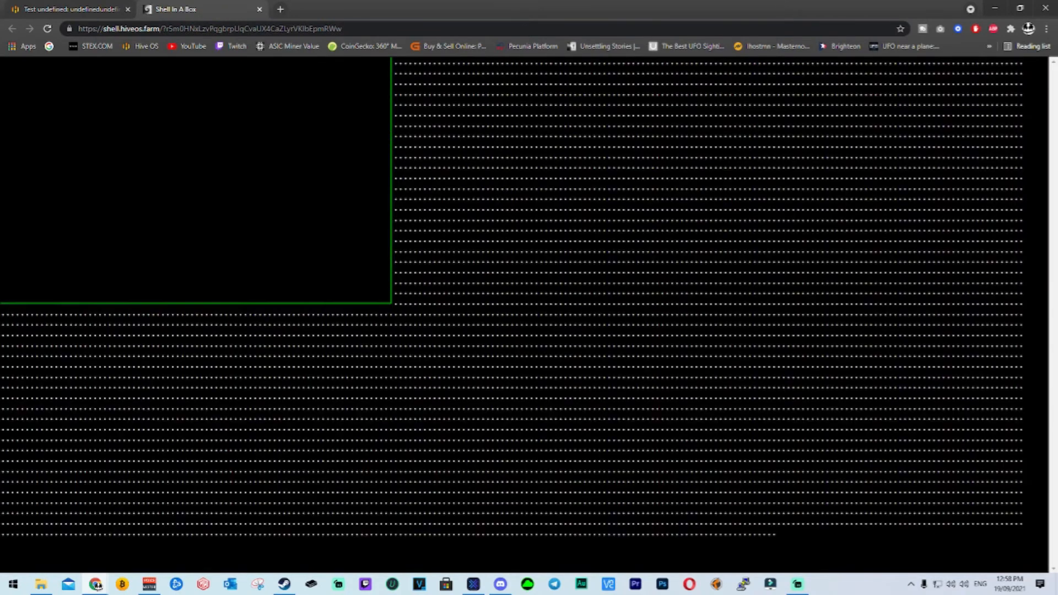
Run the miner command in Hive Shell to bring up the running miner's screen.
text(miner)
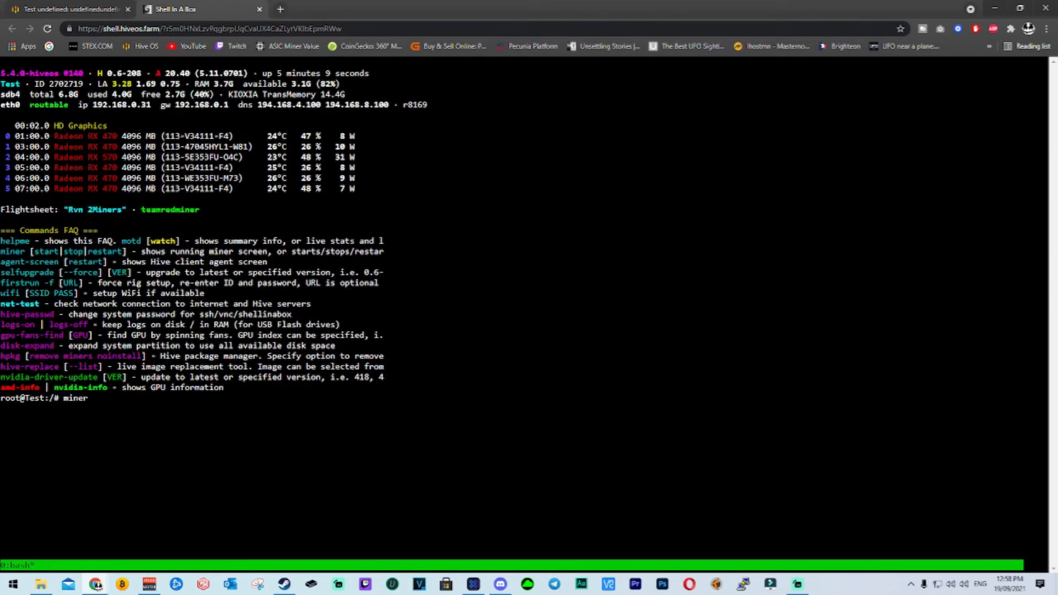
key(Return)
key(Escape)
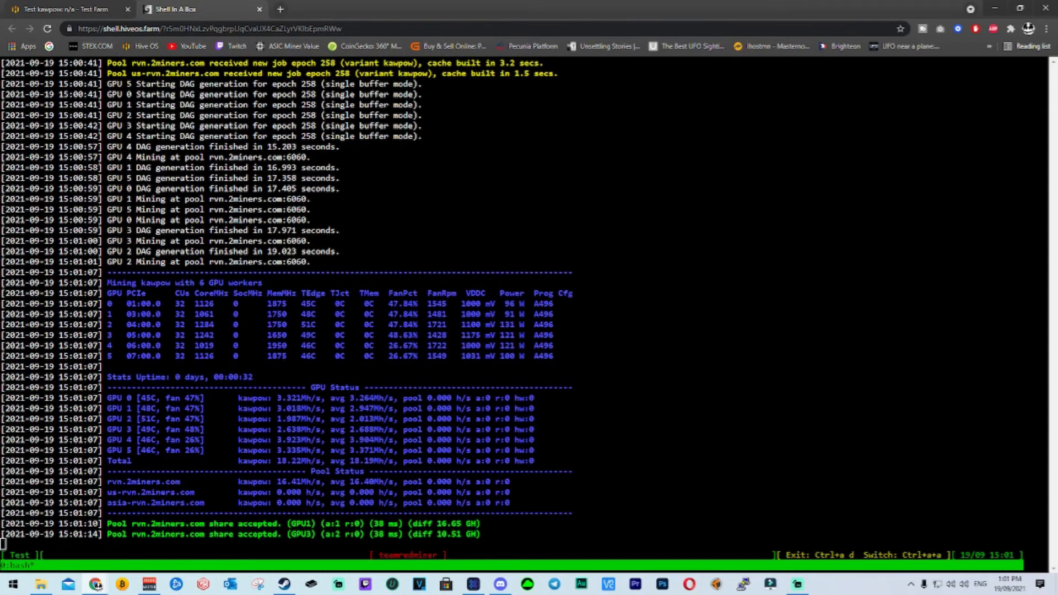
Compare the GPU hash rates on the Test worker's overview with the teamredminer output in Hive Shell.
click(72, 9)
click(812, 68)
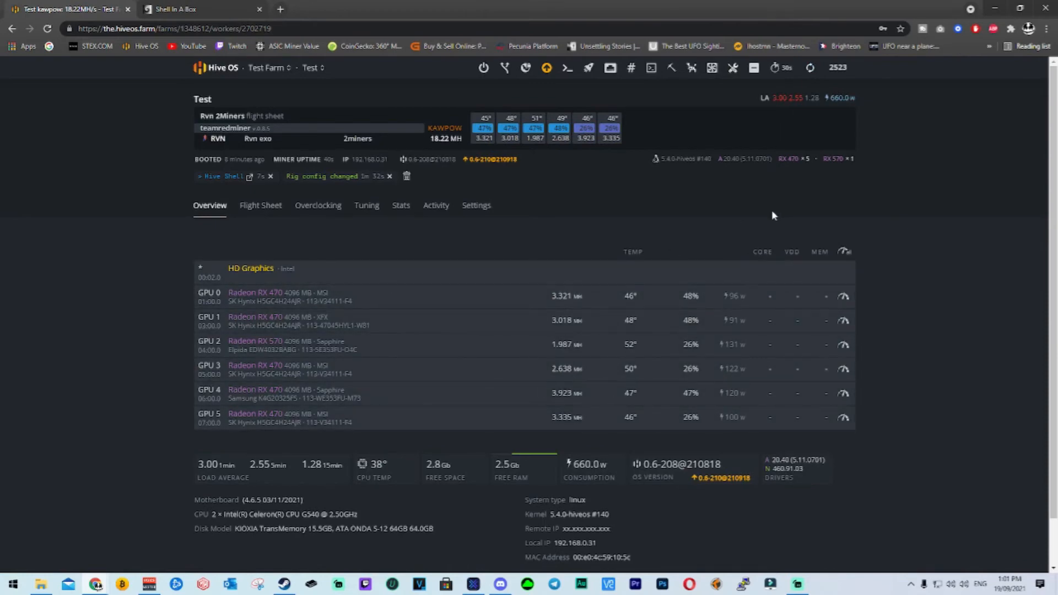
click(165, 9)
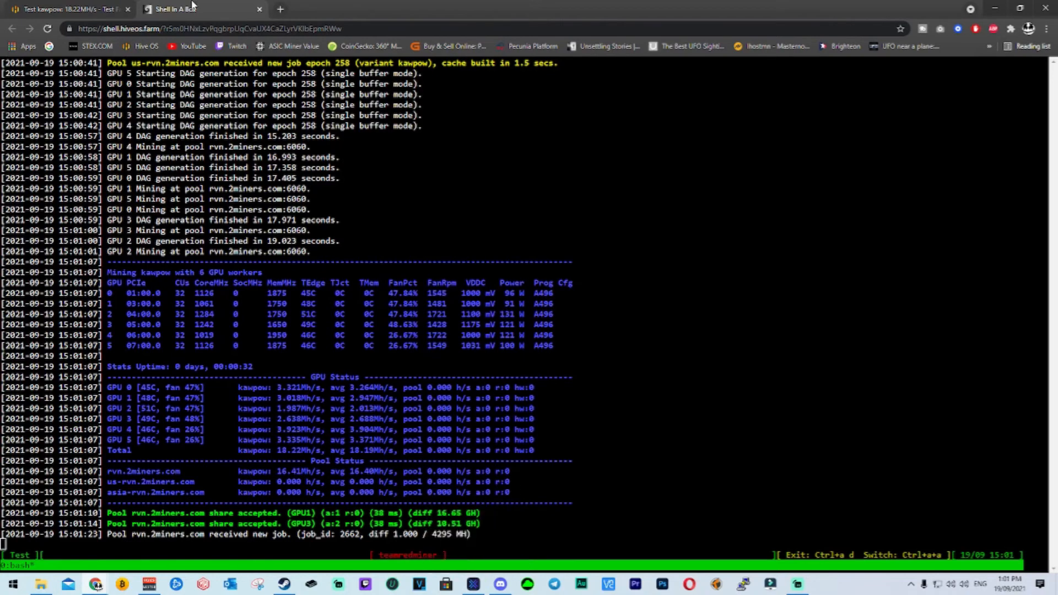
click(70, 7)
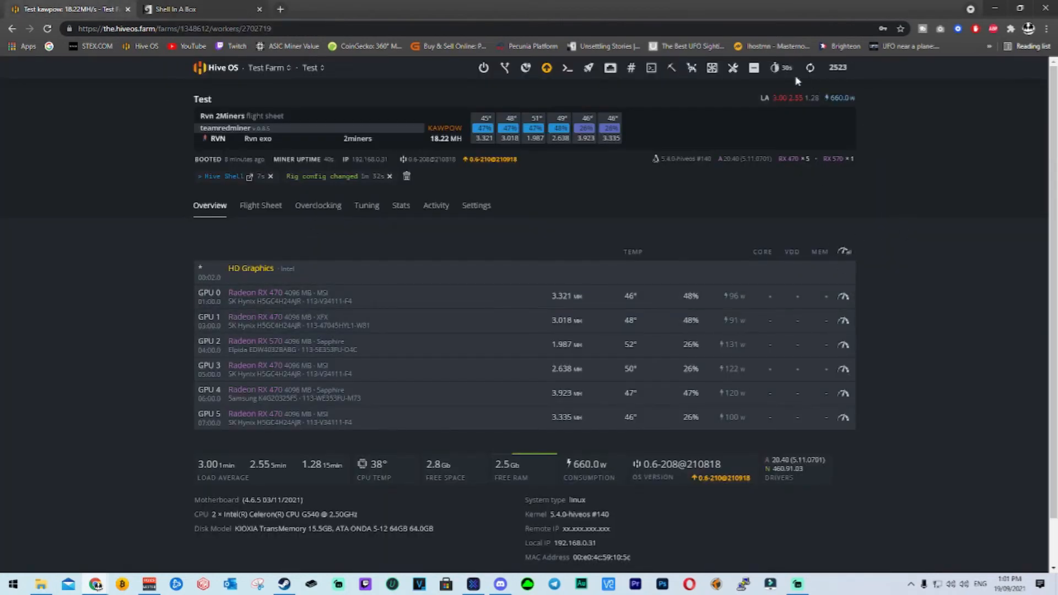
click(188, 8)
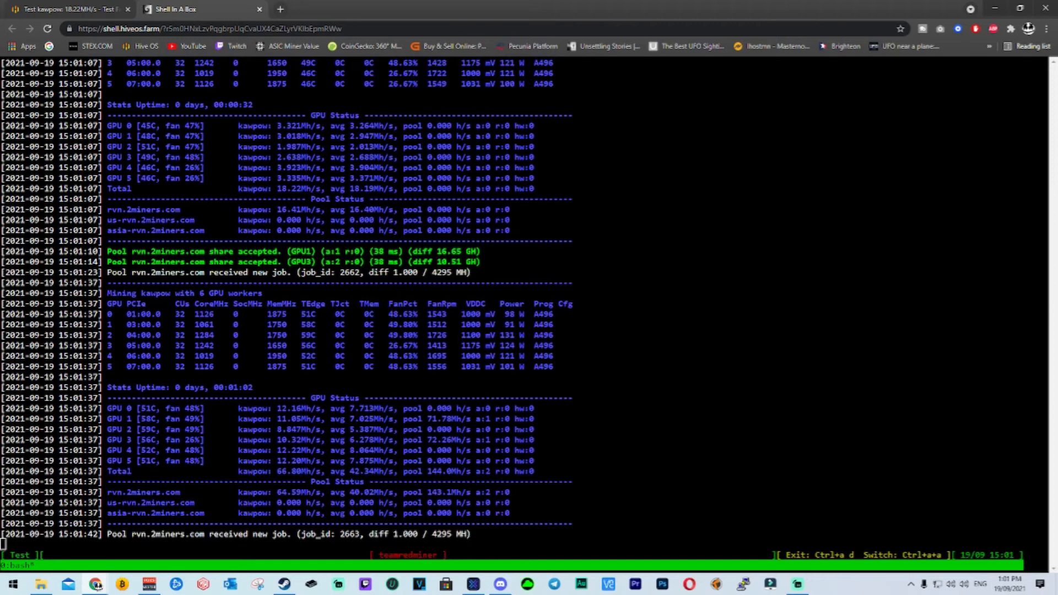
drag(263, 429, 296, 429)
click(296, 430)
click(77, 9)
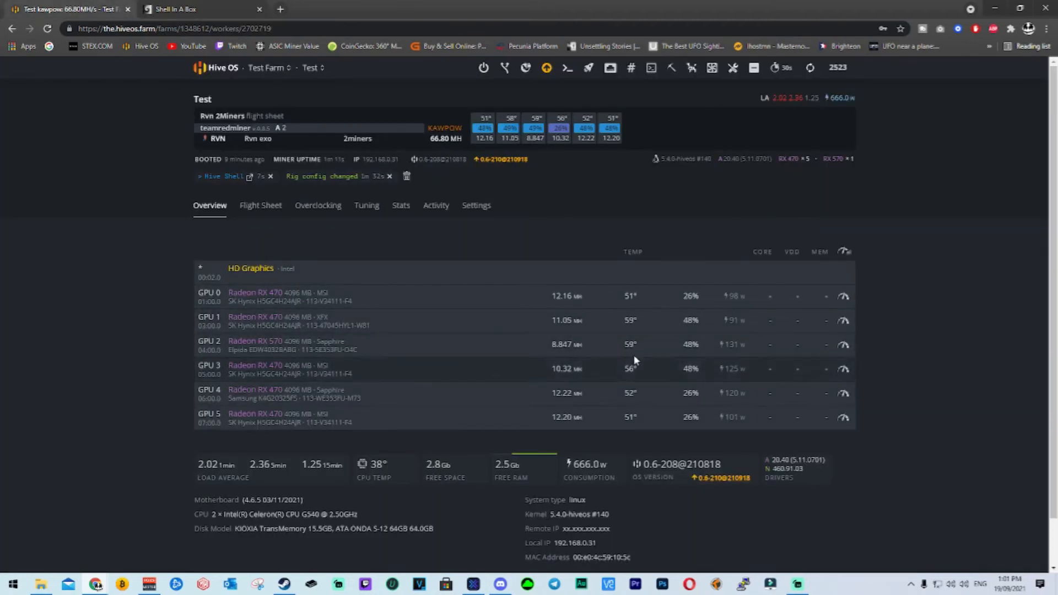
Check the farms overview and Test Farm's worker list, then reopen the Test worker.
click(223, 74)
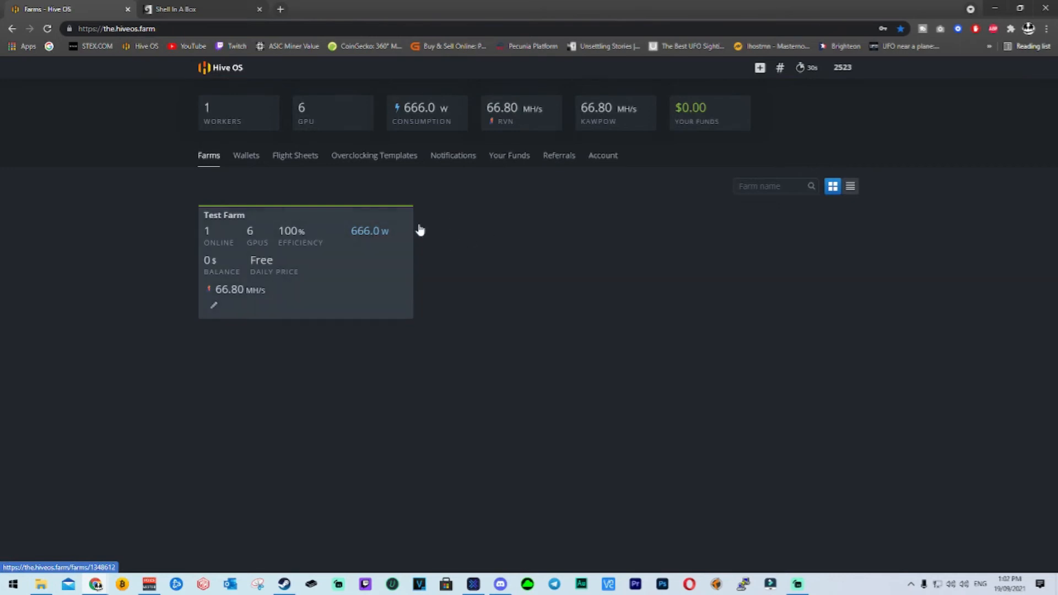
click(357, 263)
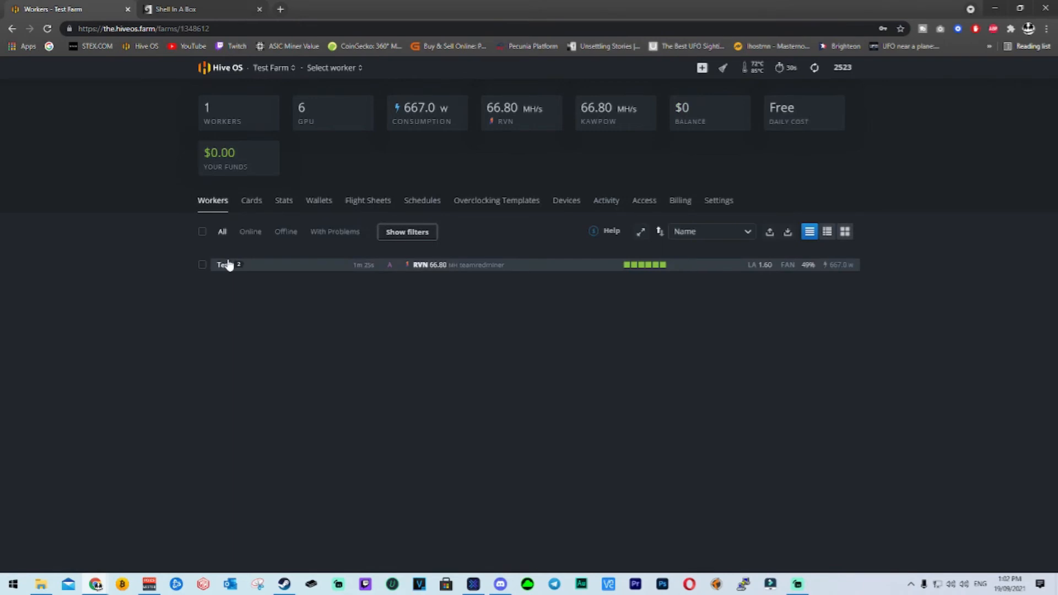
click(229, 265)
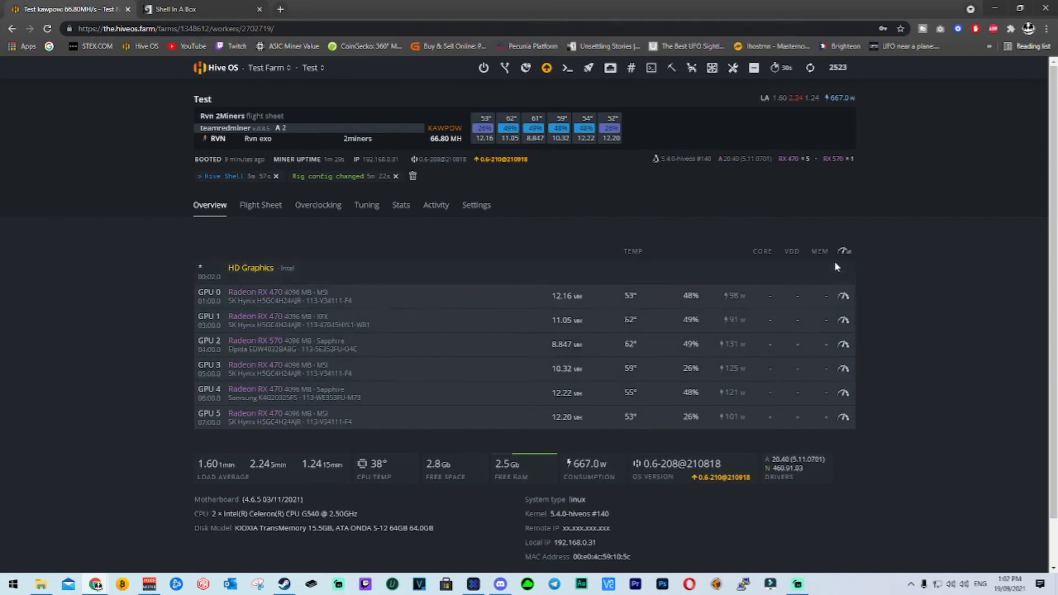
Apply the popular RVN preset for the Radeon RX 470 to GPU 0, with core clock 1100 MHz and memory clock 1950 MHz.
click(843, 296)
click(410, 84)
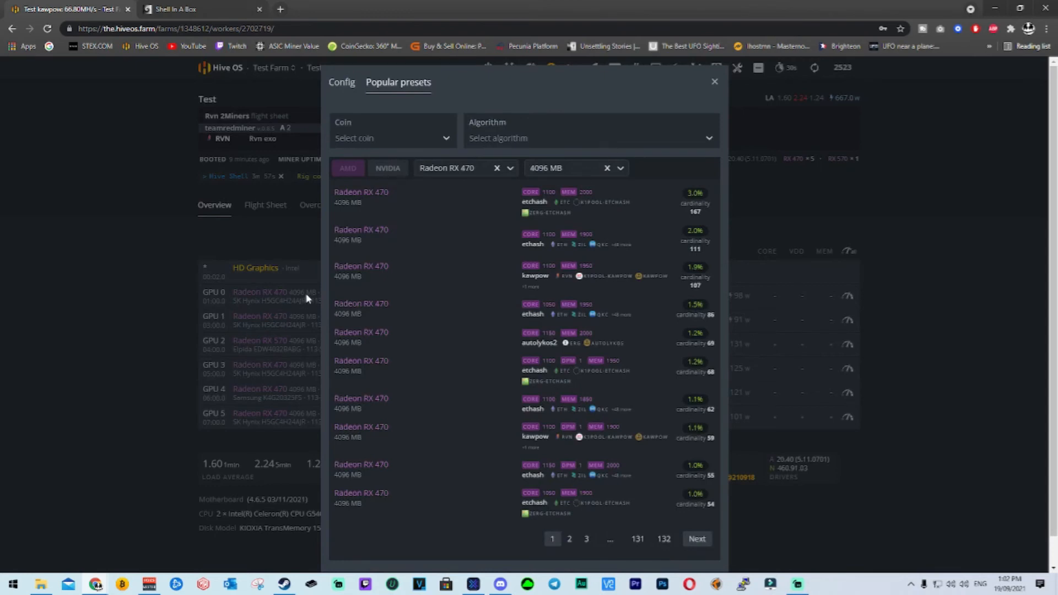
click(376, 141)
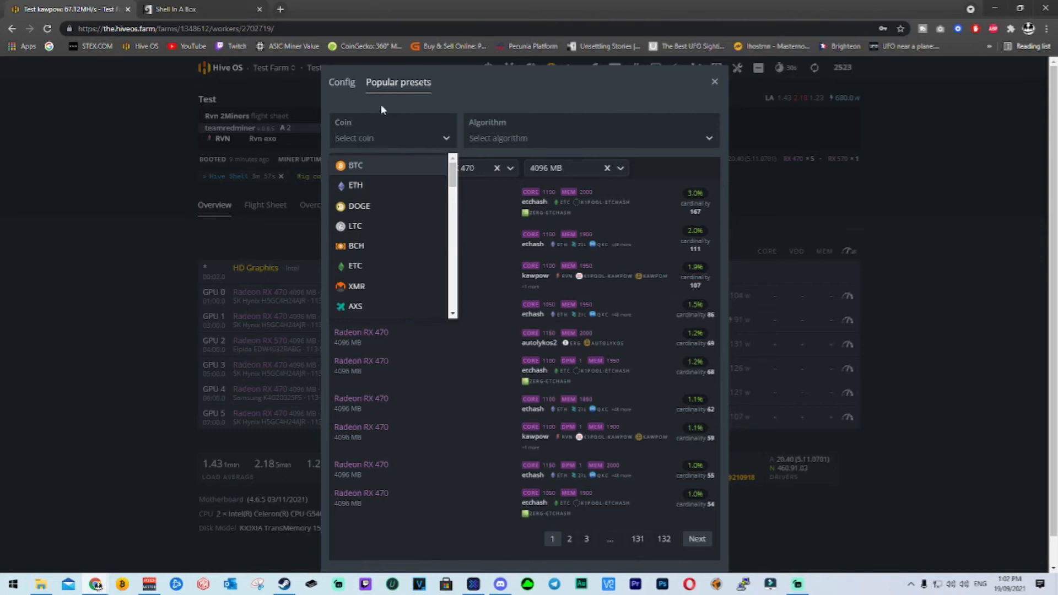
scroll(401, 186, down, 1)
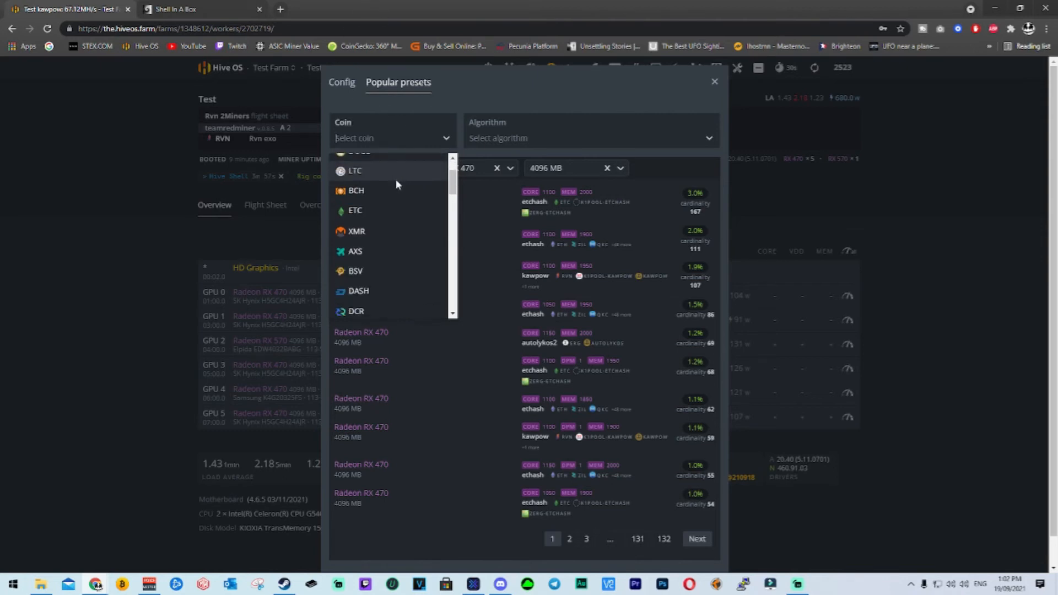
text(rvn)
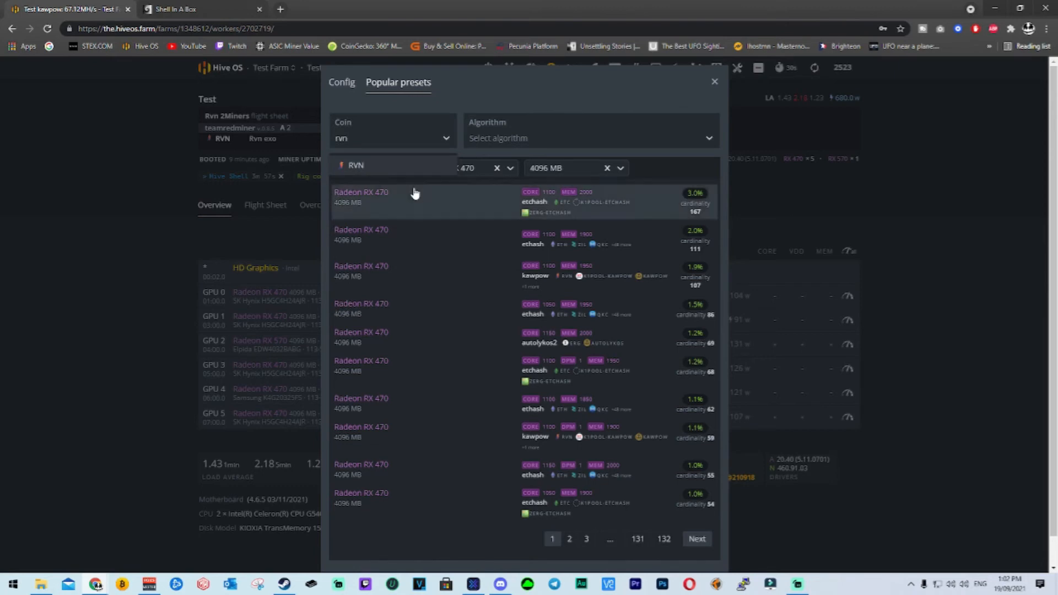
click(390, 161)
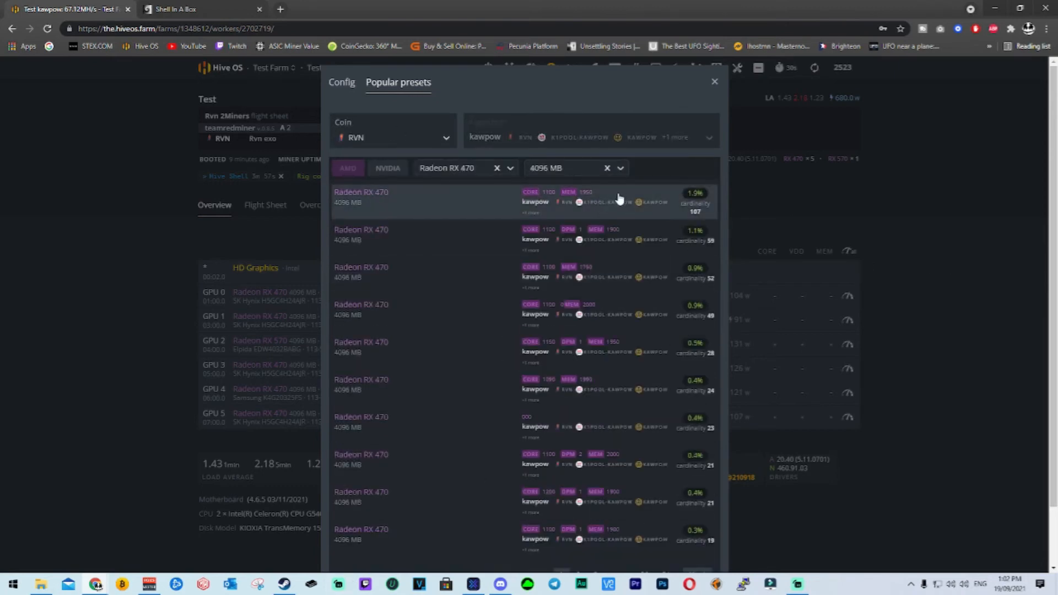
click(458, 213)
scroll(574, 217, down, 1)
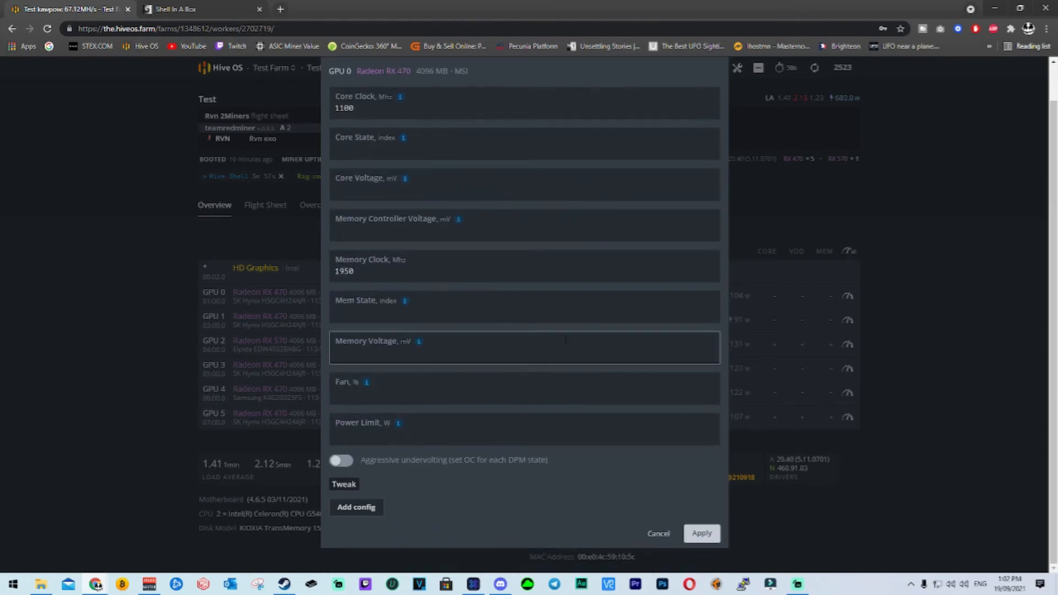
click(700, 534)
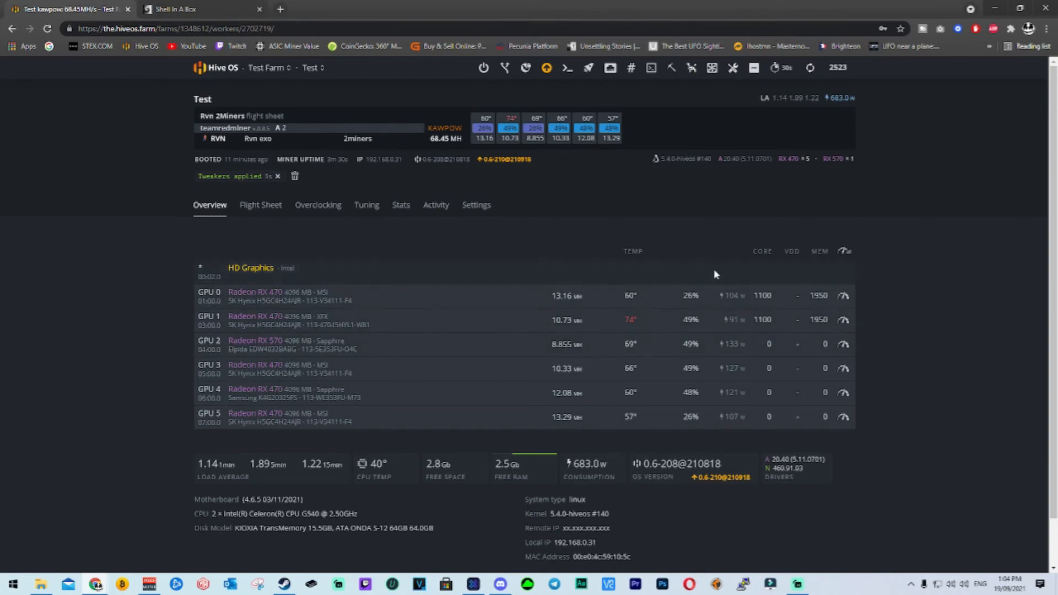
Examine the effect of the overclock on GPU 0 and GPU 1 in the miner output and the worker's overview.
click(187, 9)
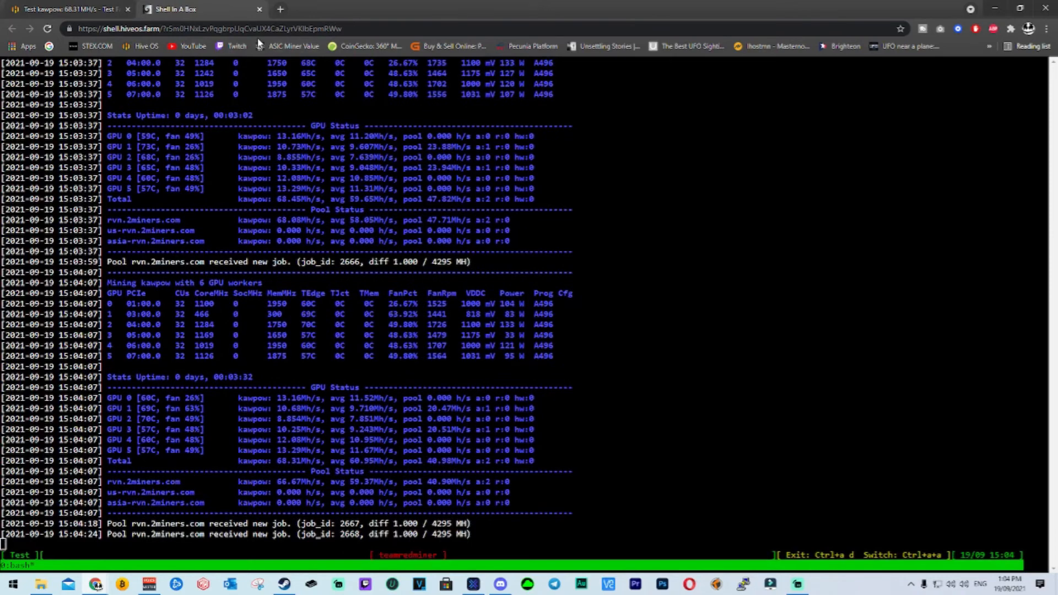
click(71, 9)
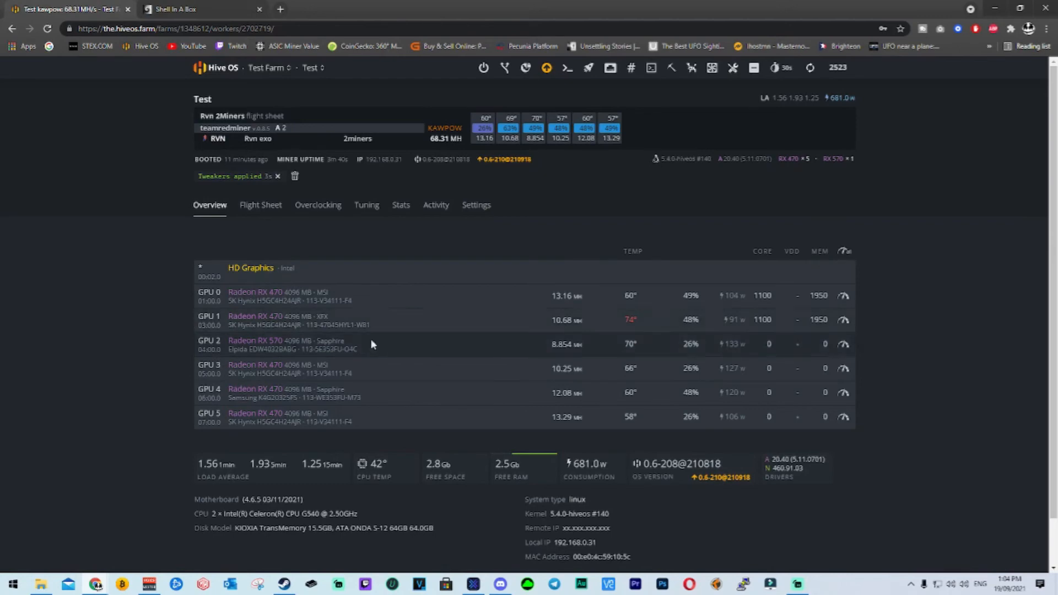
triple_click(528, 329)
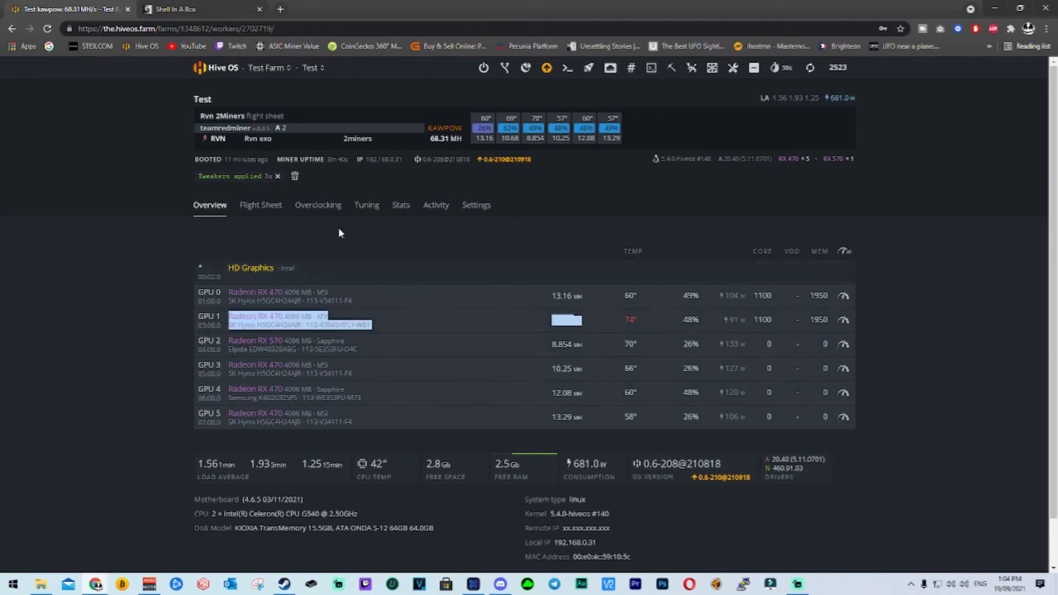
click(572, 325)
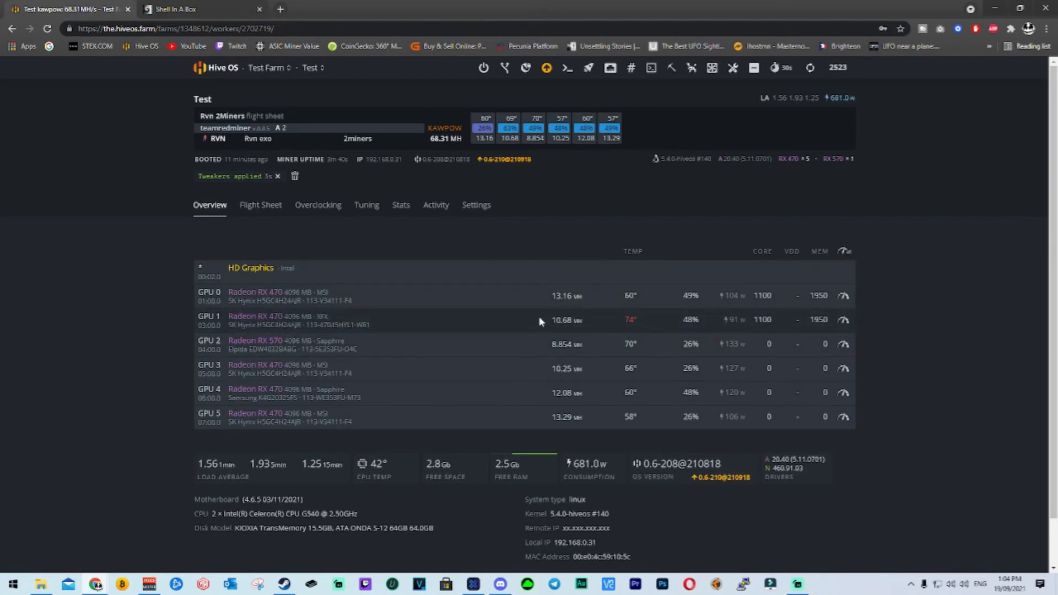
click(210, 8)
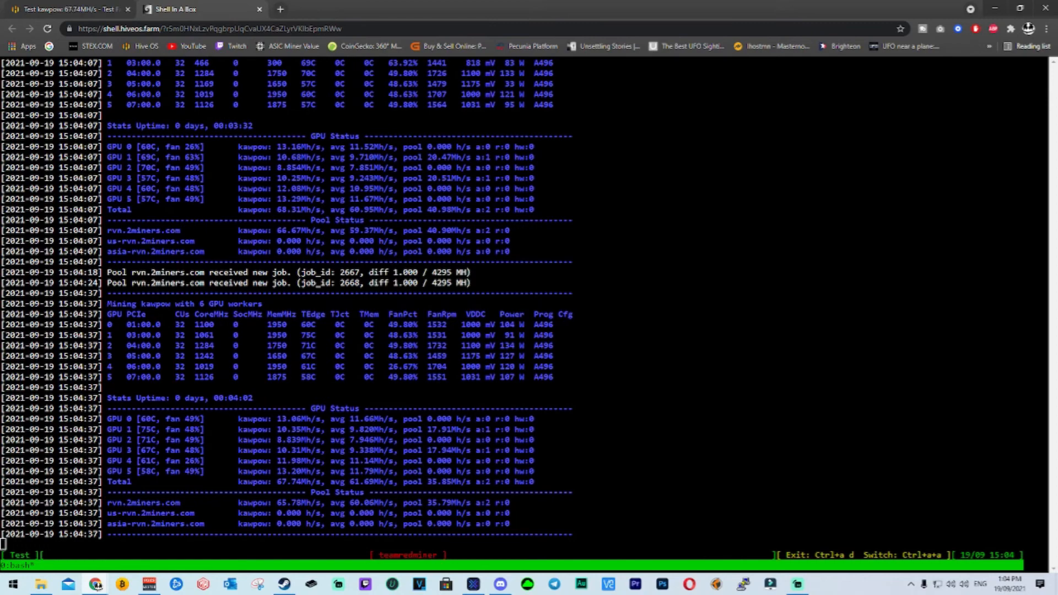
click(71, 9)
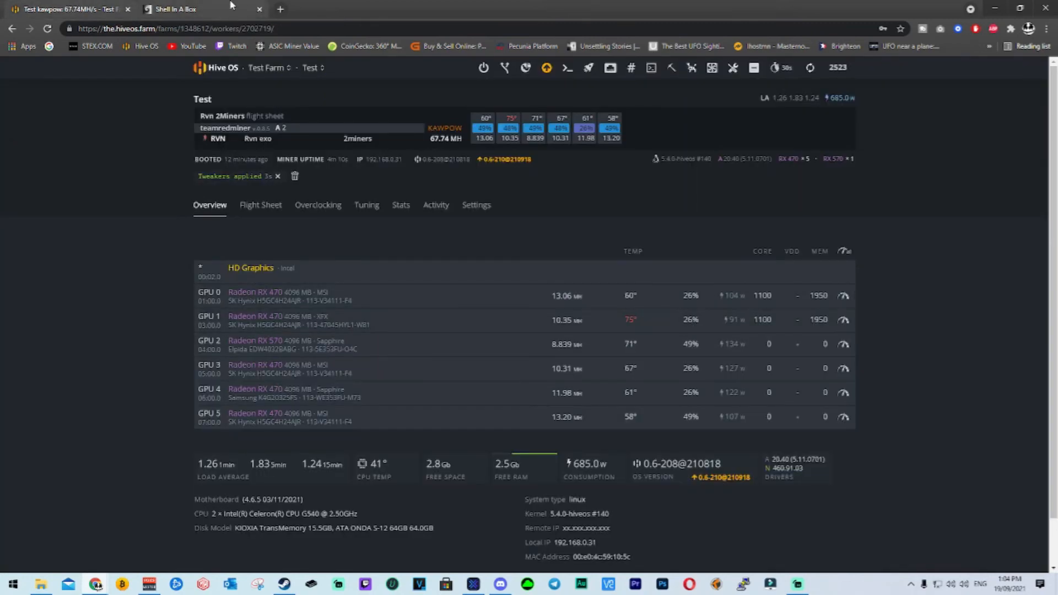
click(236, 5)
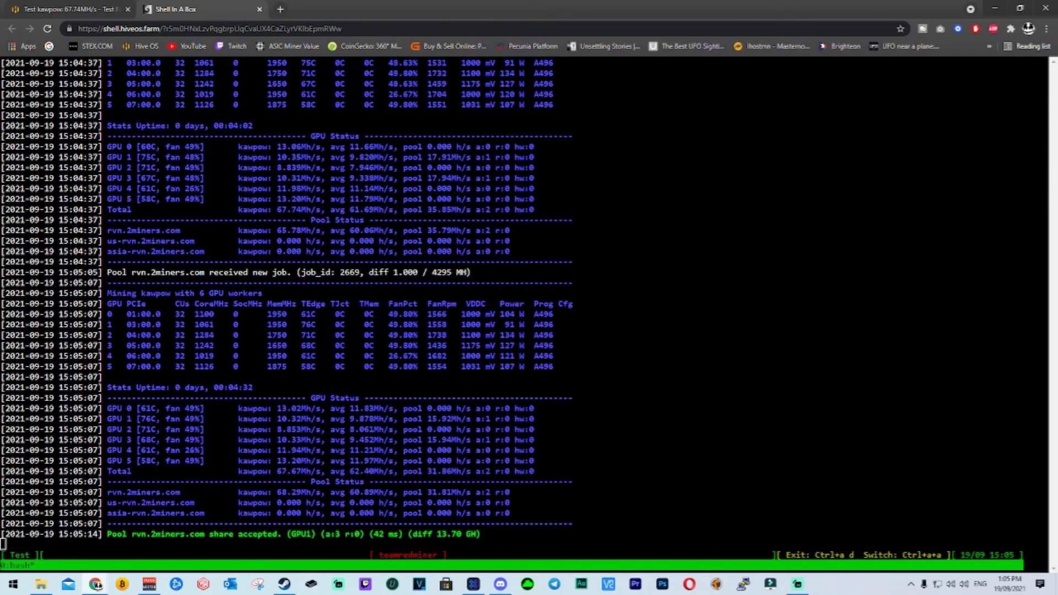
click(49, 5)
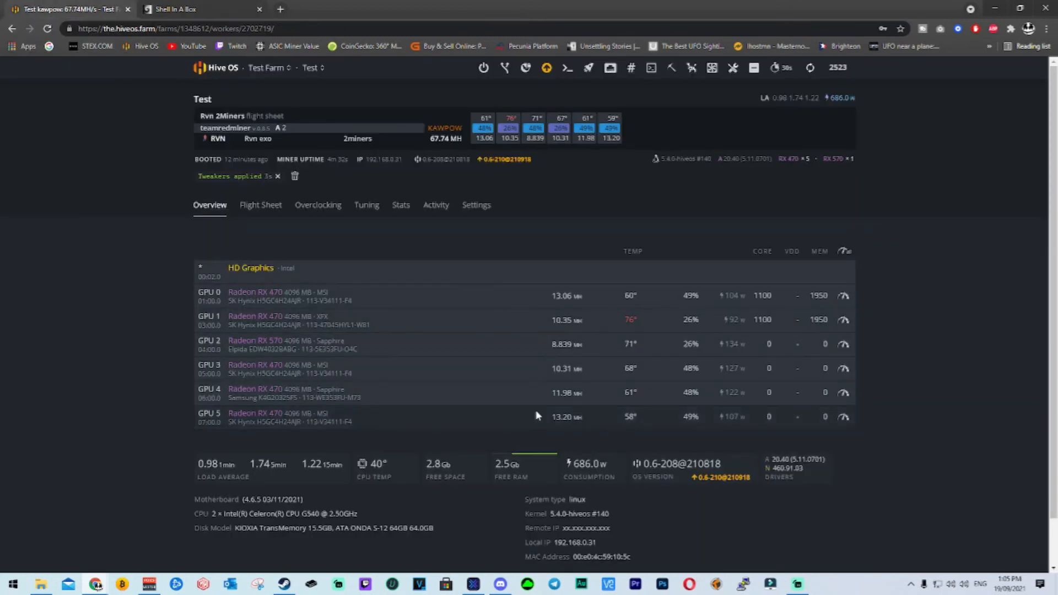
Apply a popular Radeon RX 570 preset to GPU 2, with core clock 1100 MHz, core state 1 and memory clock 2000 MHz.
click(843, 344)
click(398, 82)
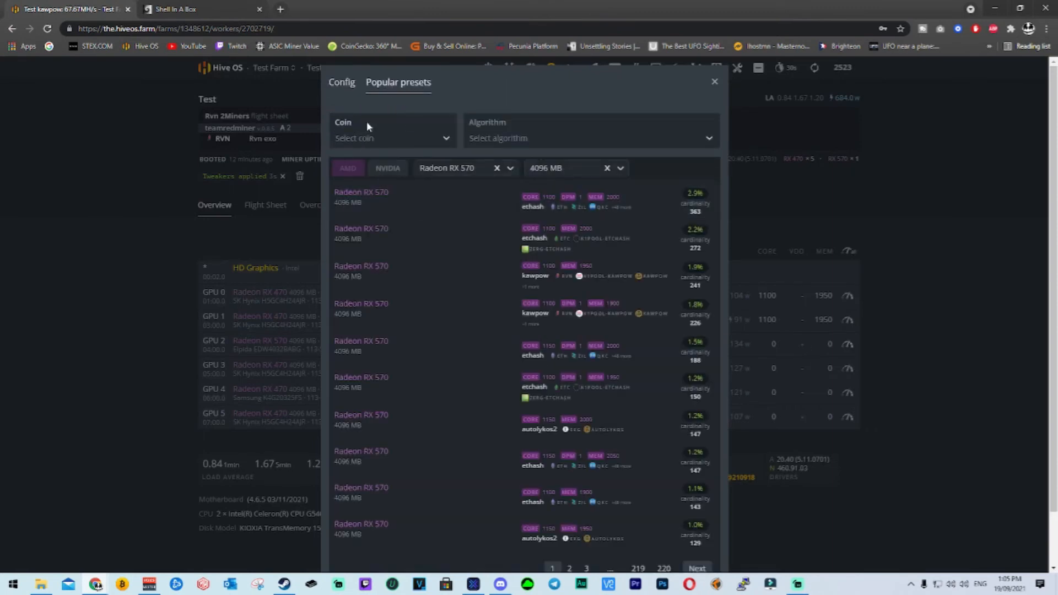
click(381, 135)
text(rvn)
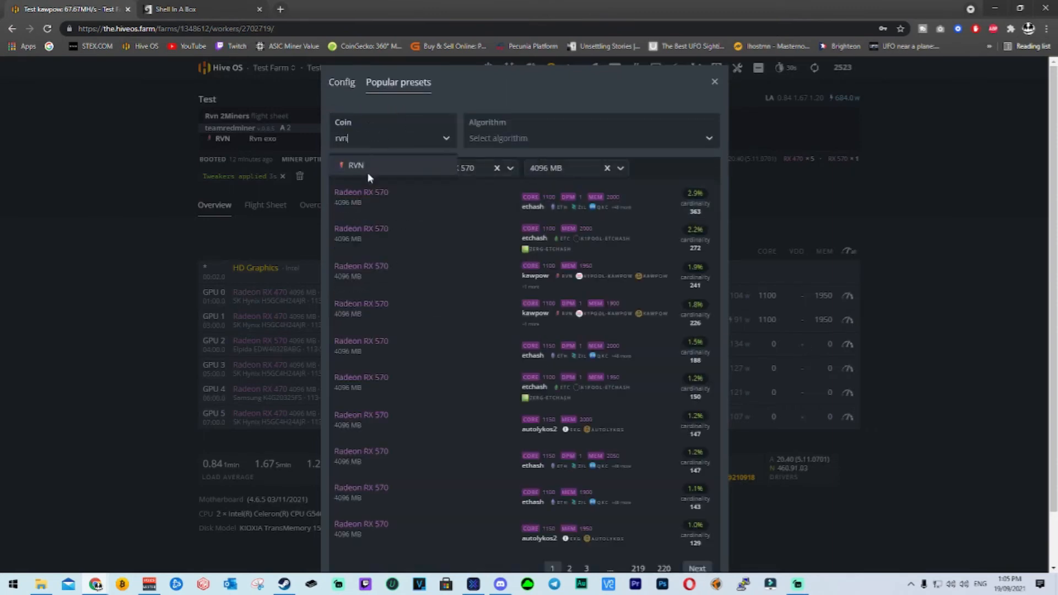
click(386, 207)
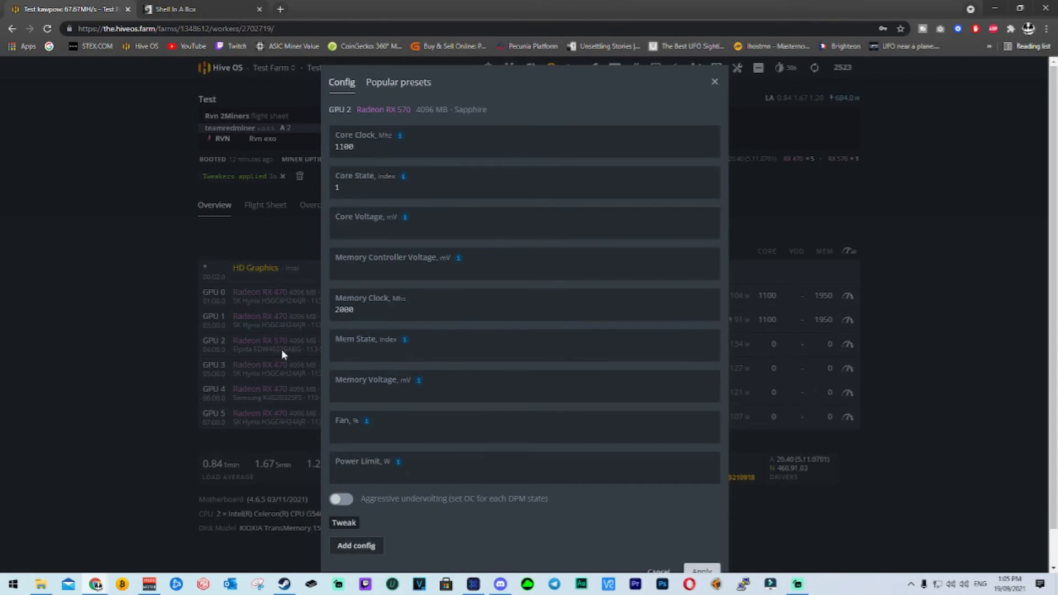
scroll(401, 280, down, 2)
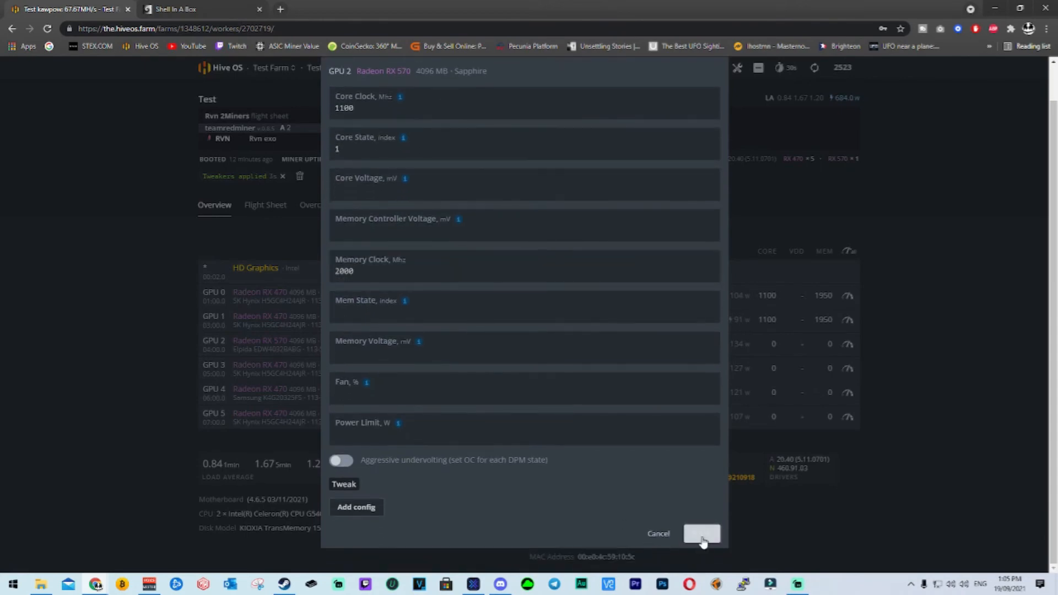
click(703, 531)
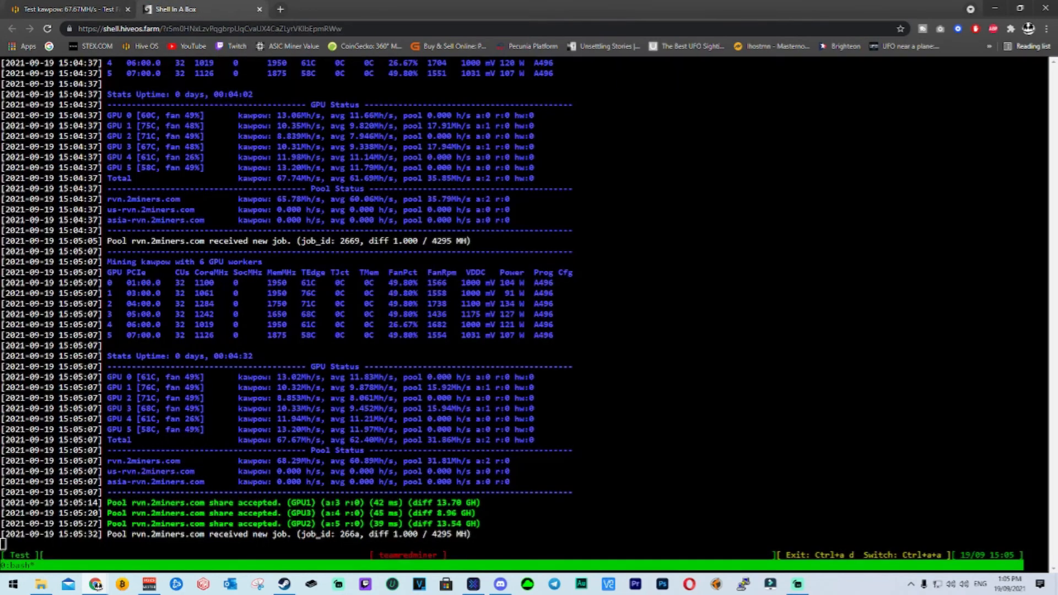
Compare GPU 2's hash rate before and after its overclock in the miner output and on the worker's overview.
click(190, 8)
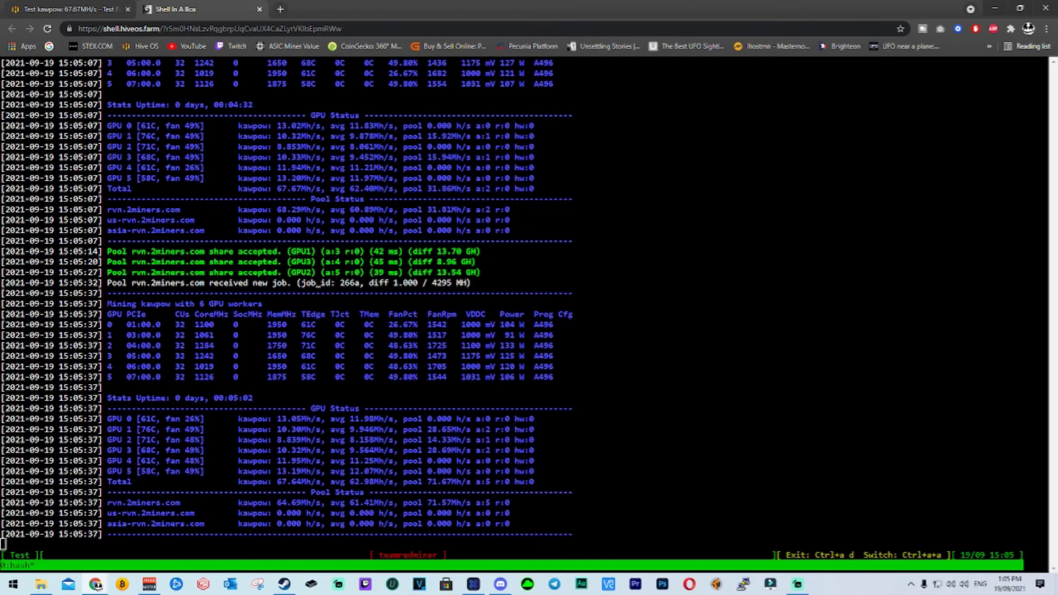
click(77, 9)
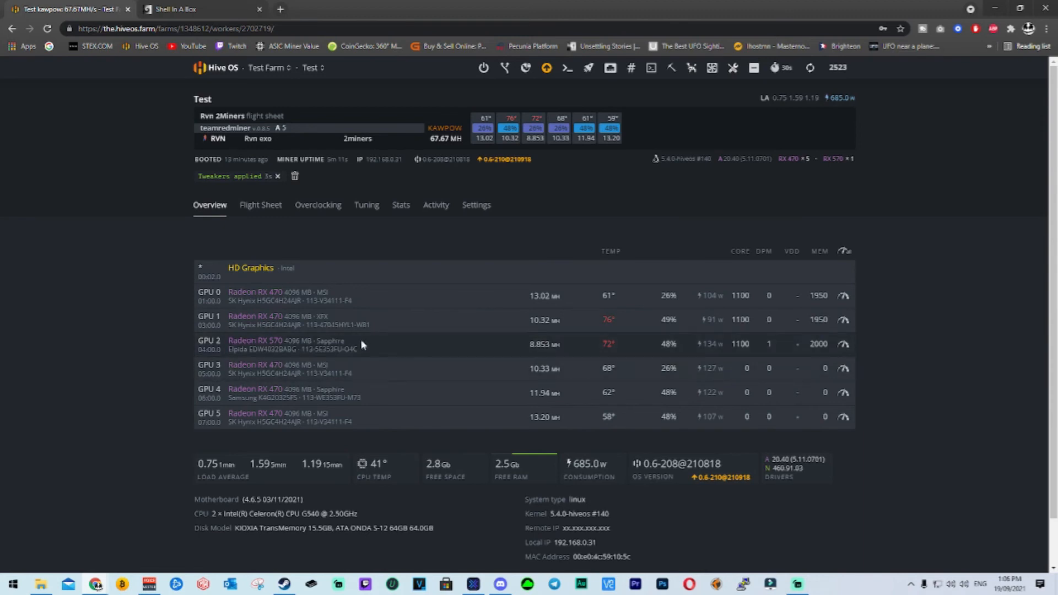
click(182, 9)
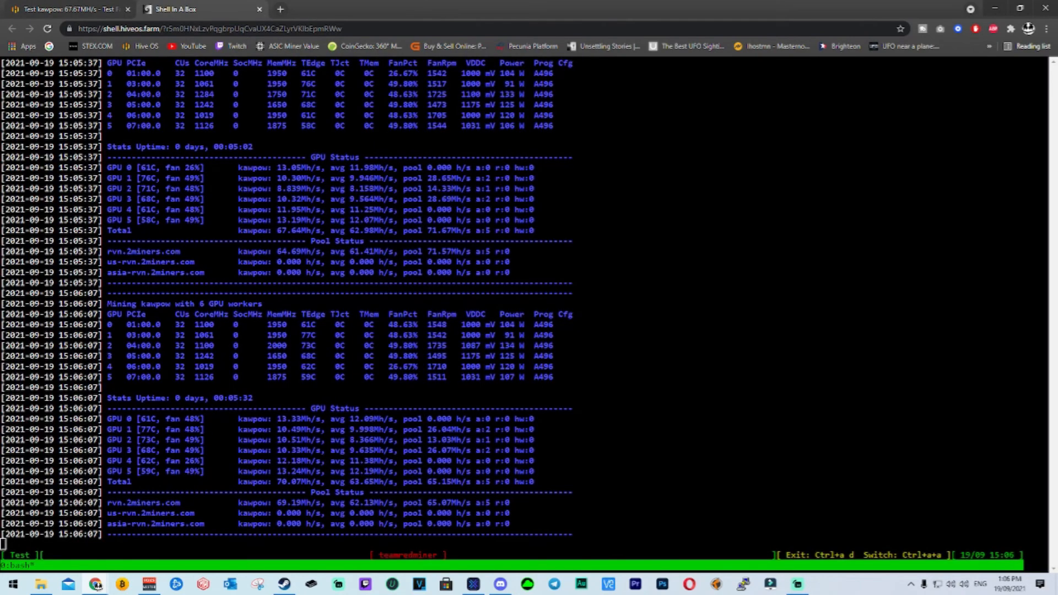
drag(268, 189, 296, 189)
drag(273, 440, 334, 432)
click(334, 432)
click(88, 10)
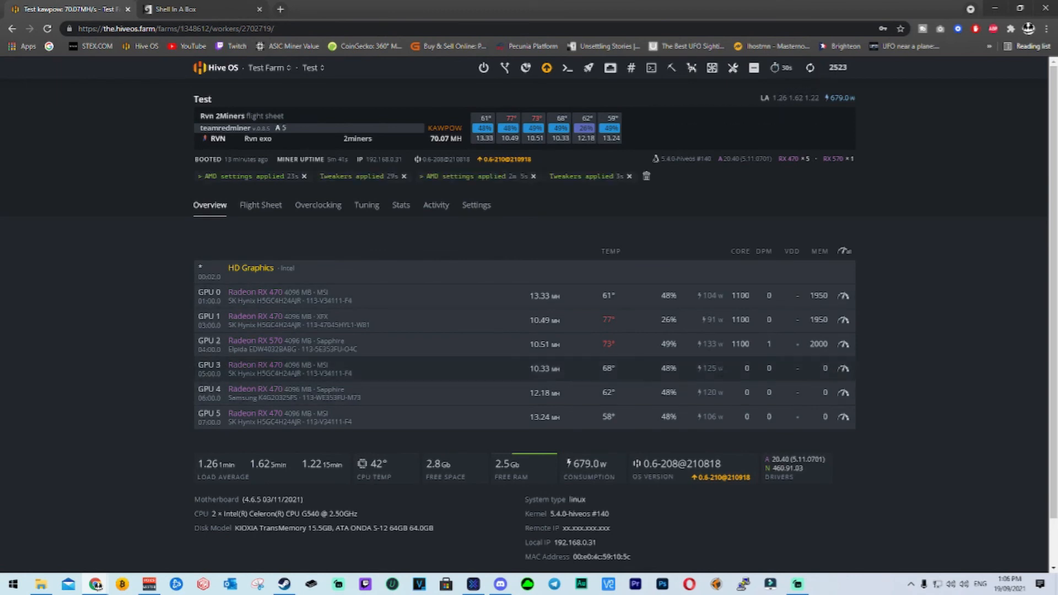
Set GPU 2's core voltage to 900 mV in its overclocking configuration and apply it.
click(843, 344)
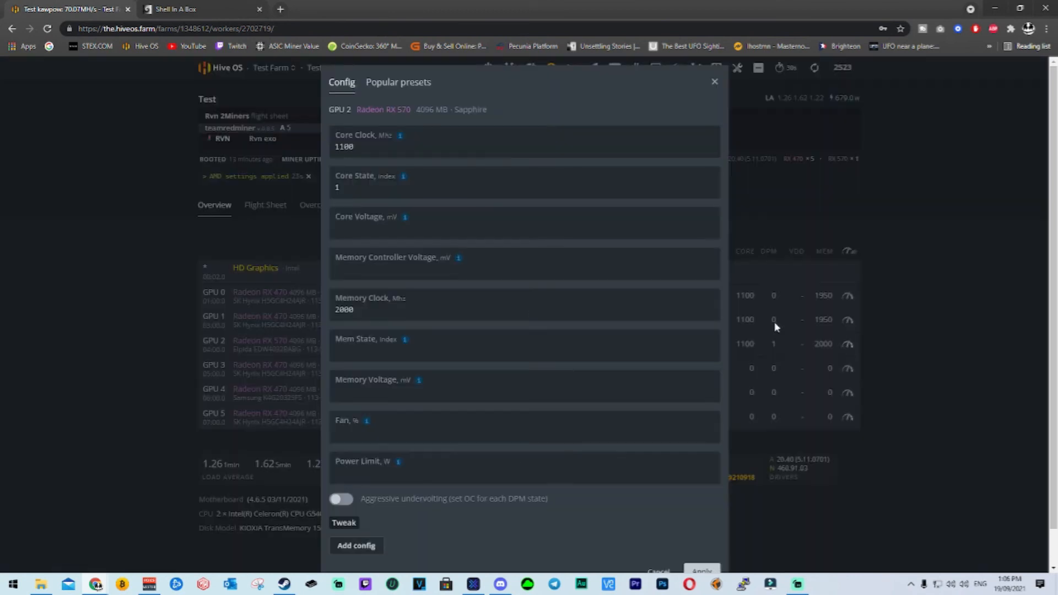
click(496, 234)
text(900)
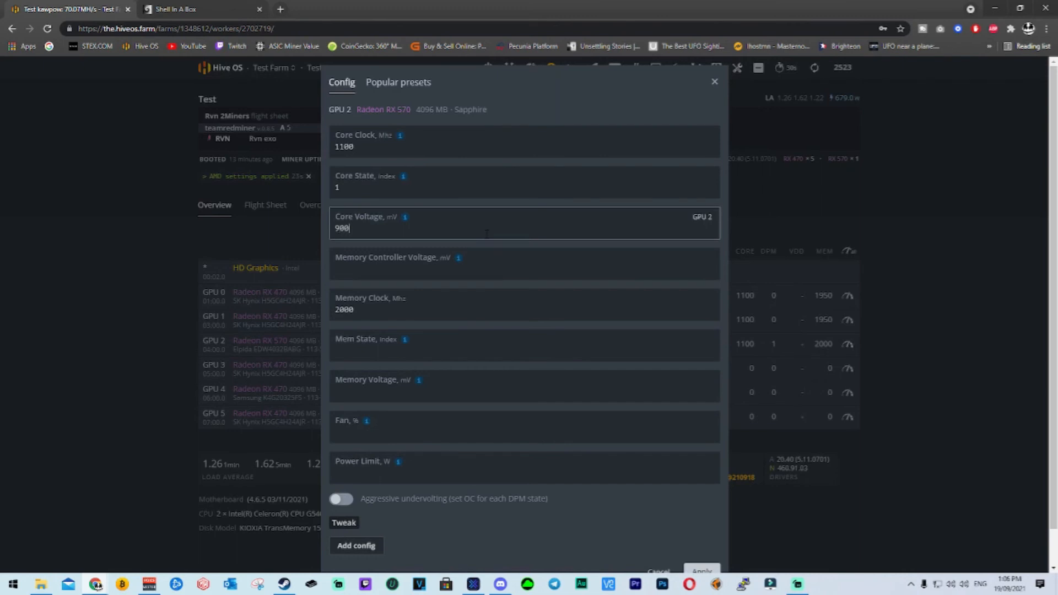
scroll(397, 353, down, 1)
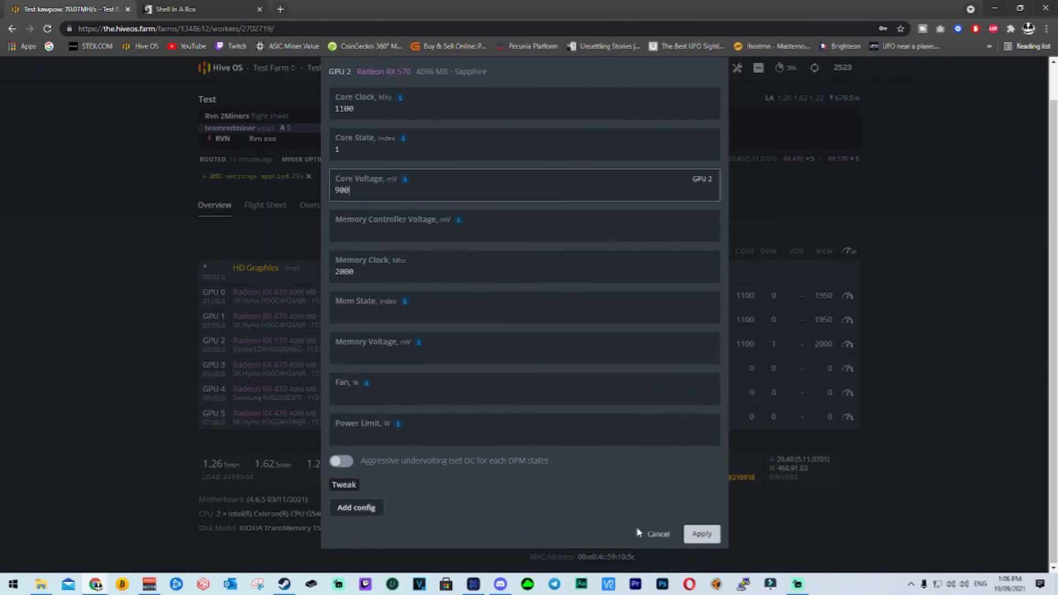
click(706, 541)
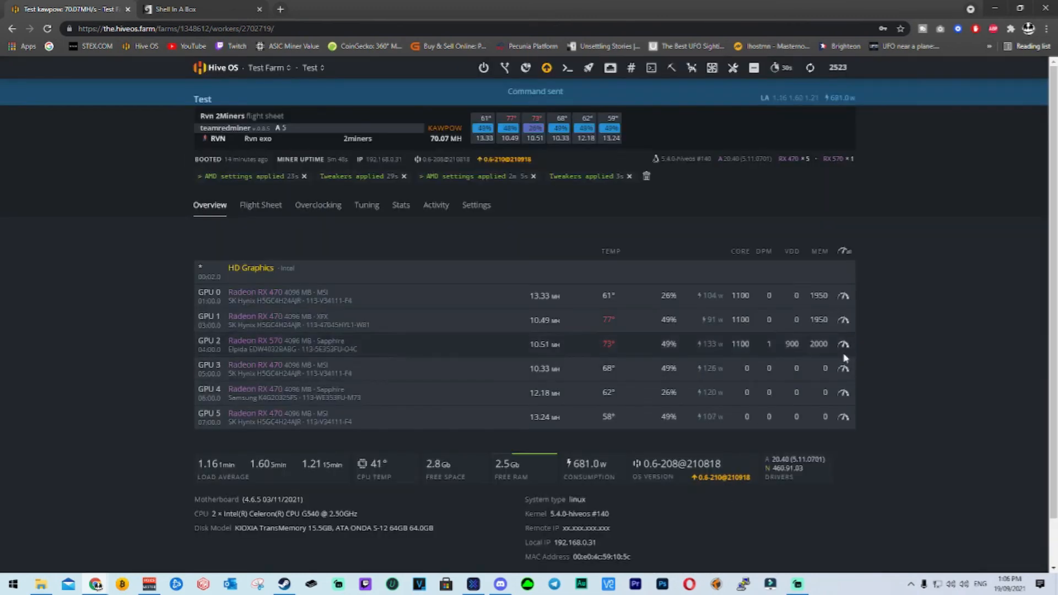
Set GPU 2's memory voltage to 900 mV as well and apply the overclocking configuration.
click(843, 344)
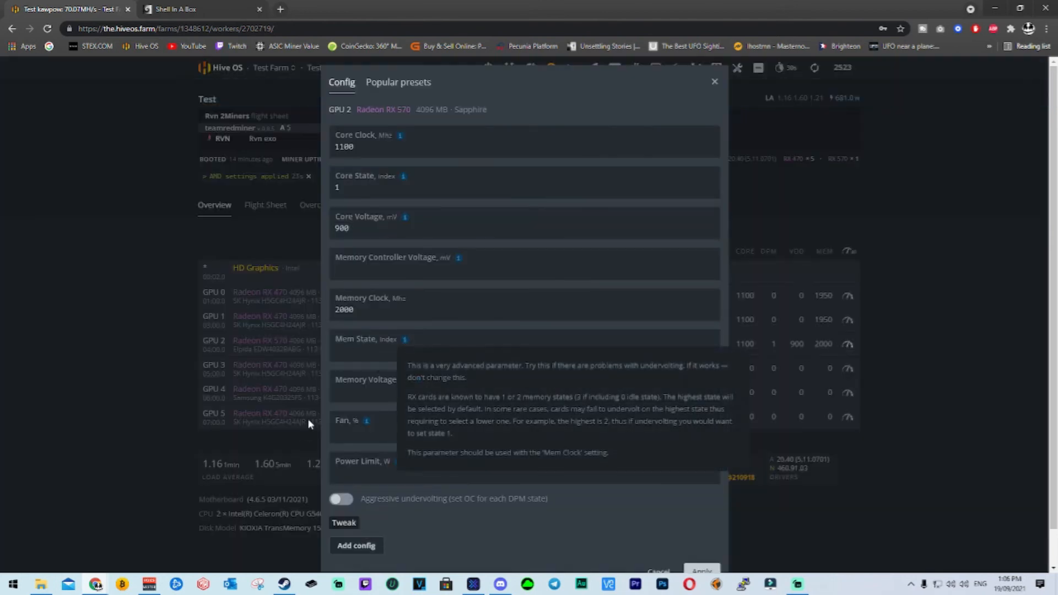
click(360, 393)
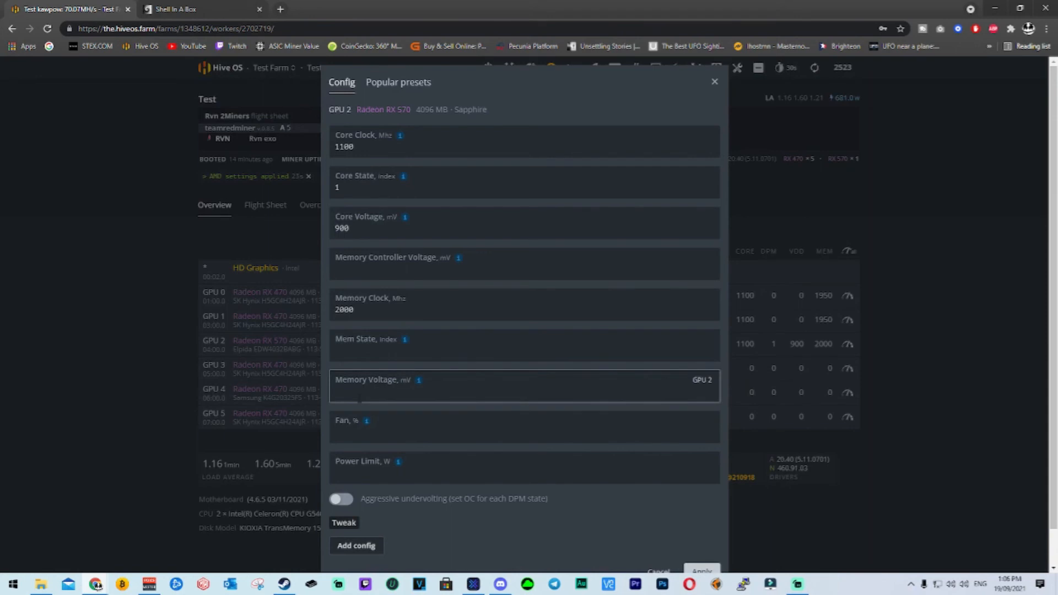
text(900)
scroll(464, 462, down, 1)
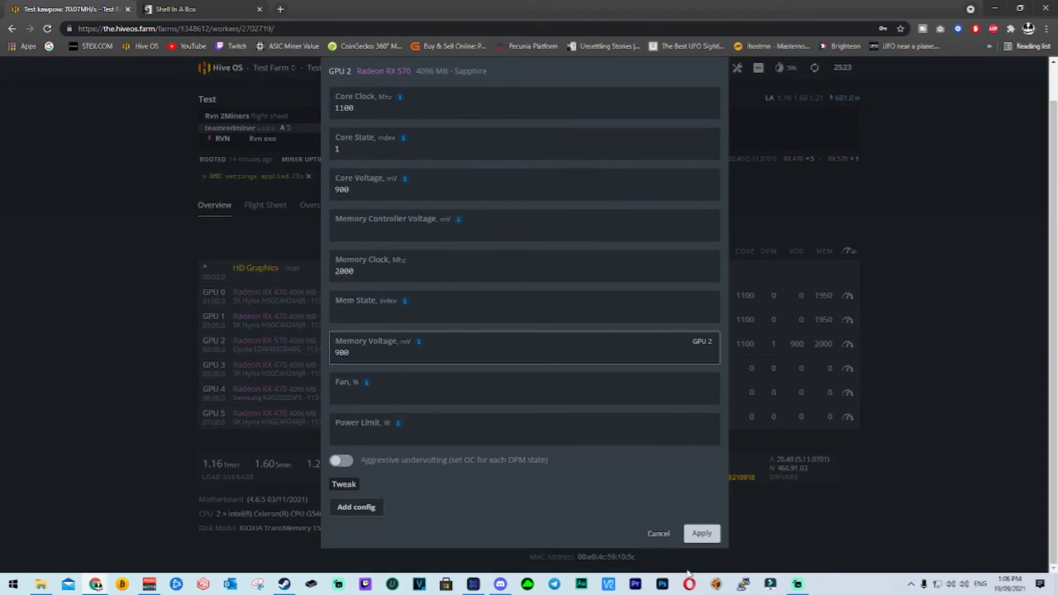
click(705, 542)
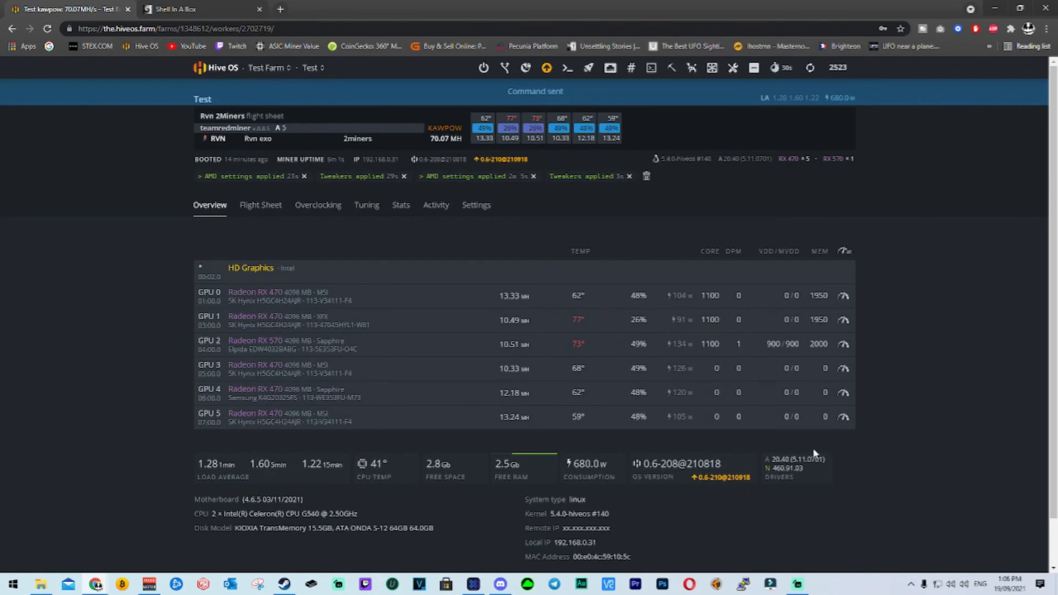
Compare GPU 2's power draw, temperature and hash rate after the undervolt in the miner output and the worker's overview.
click(198, 8)
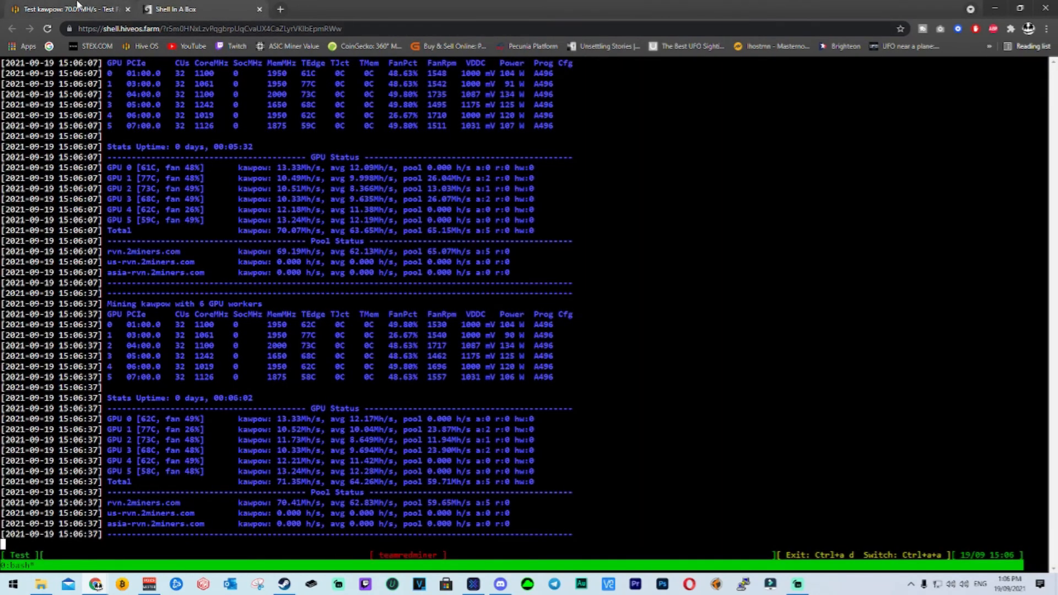
click(80, 8)
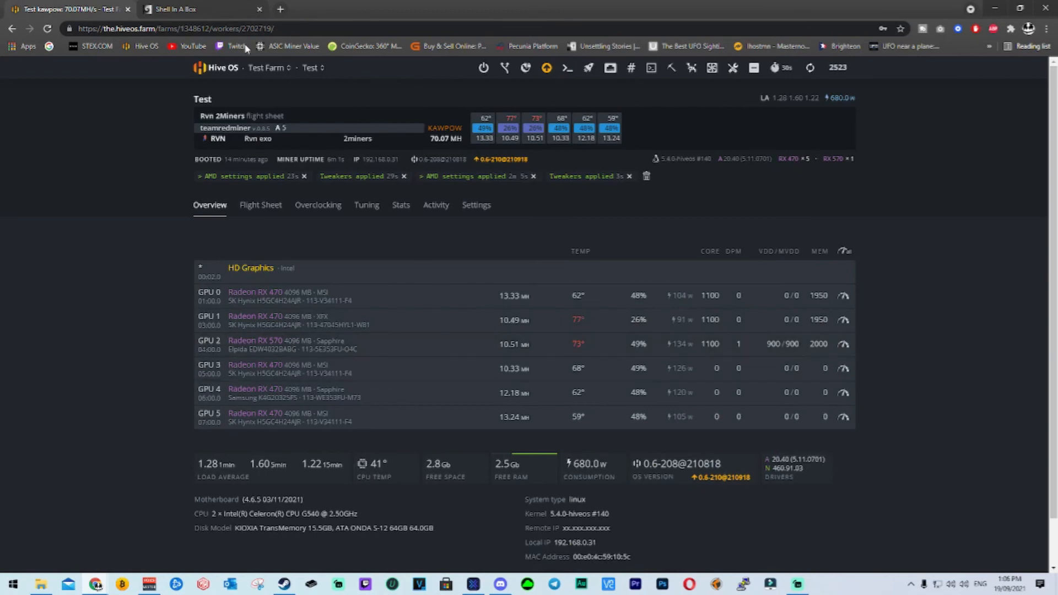
drag(526, 320, 491, 319)
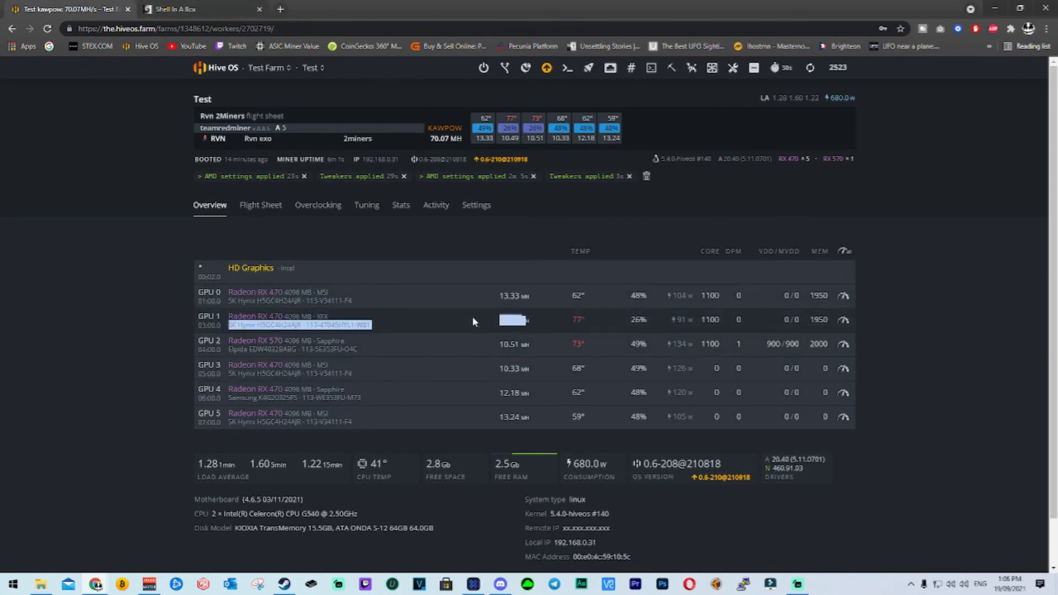
click(199, 9)
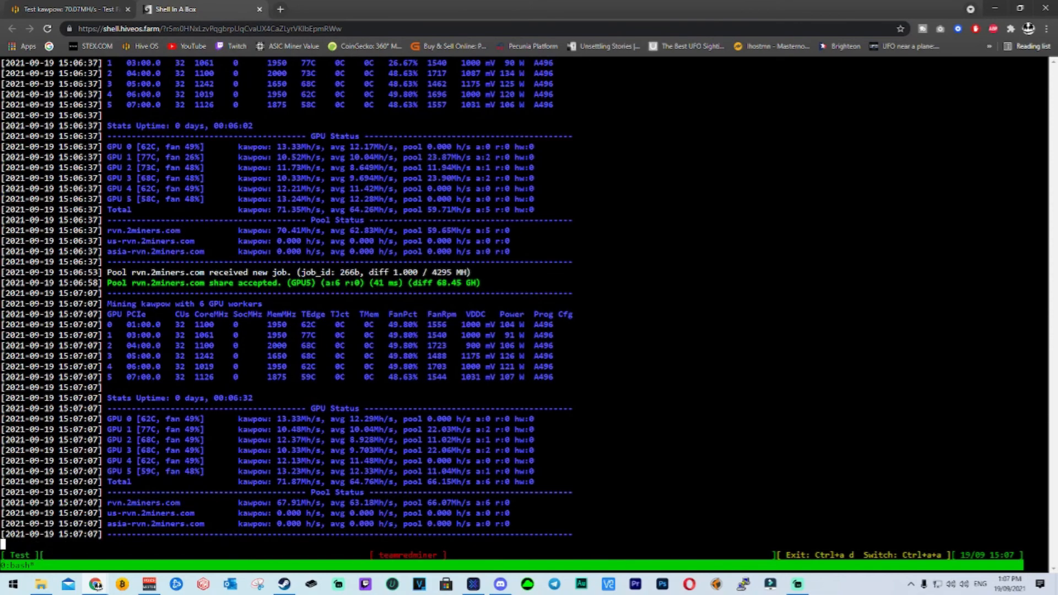
click(51, 7)
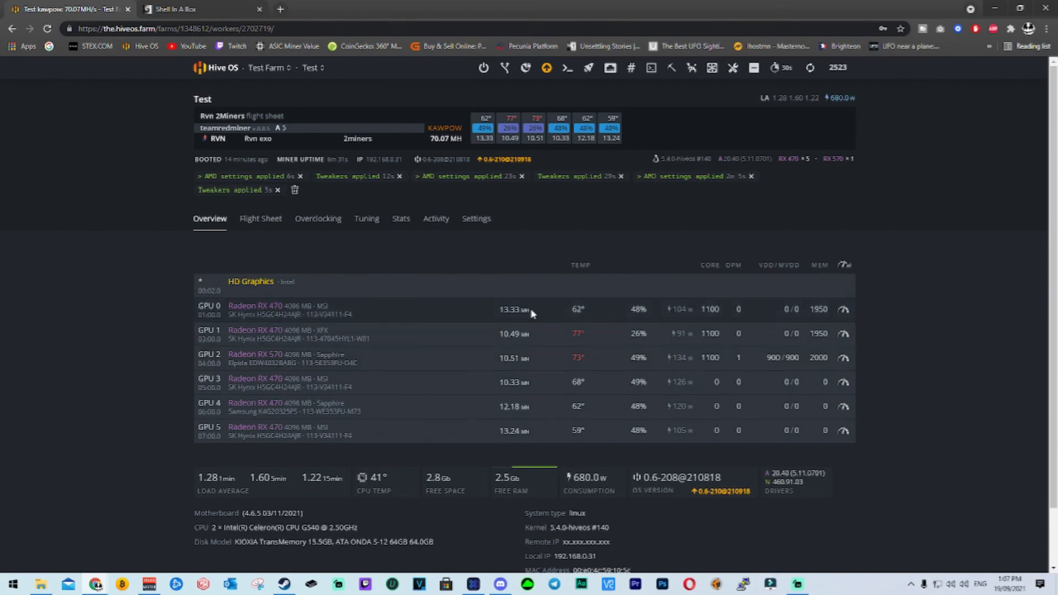
click(181, 7)
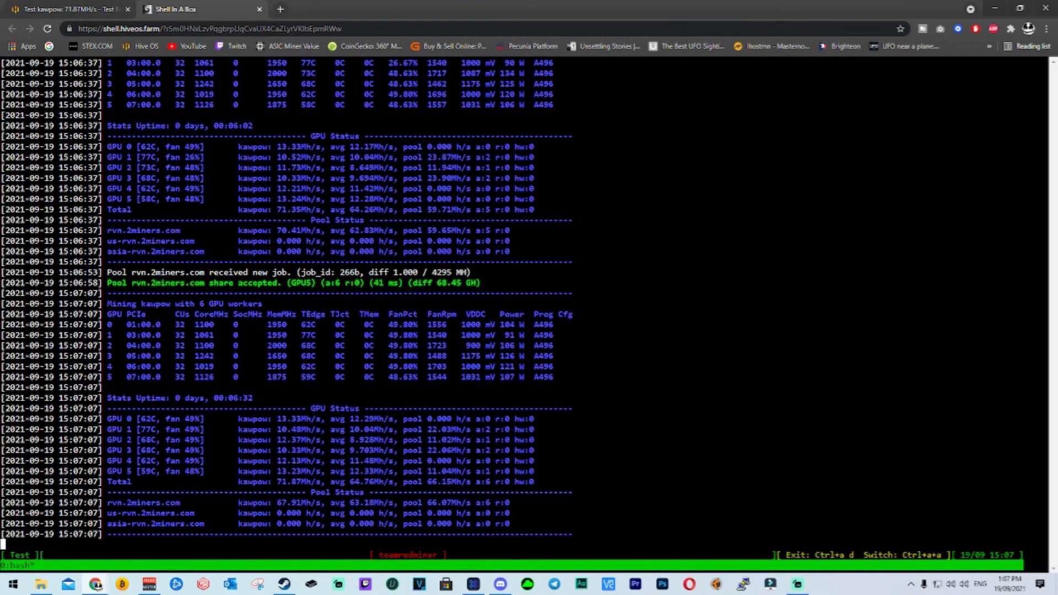
click(30, 8)
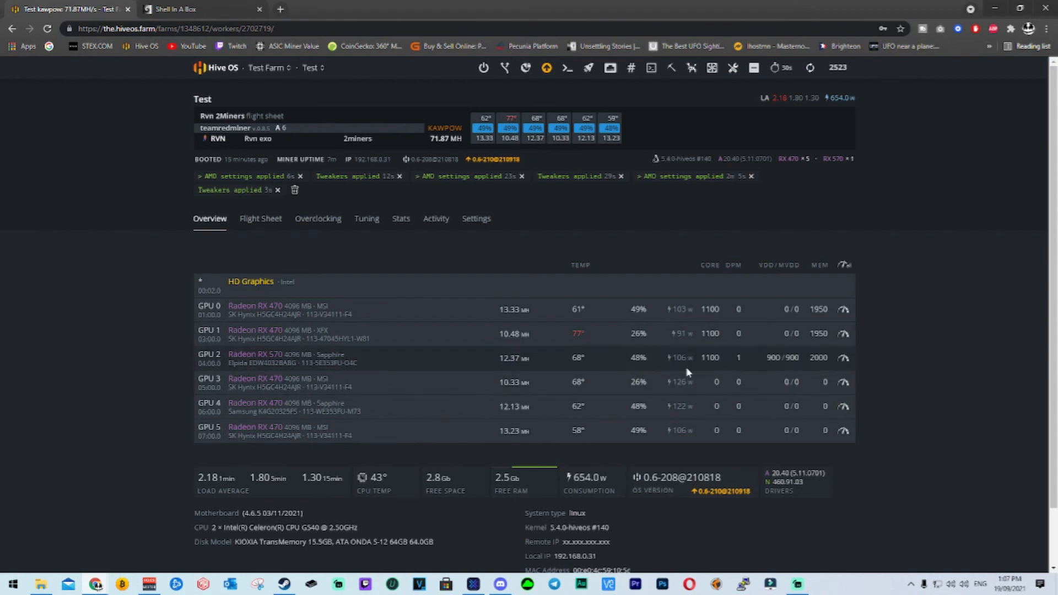
Clear all of the worker's notification messages and review GPU 2's overclocking configuration without changing it.
click(294, 190)
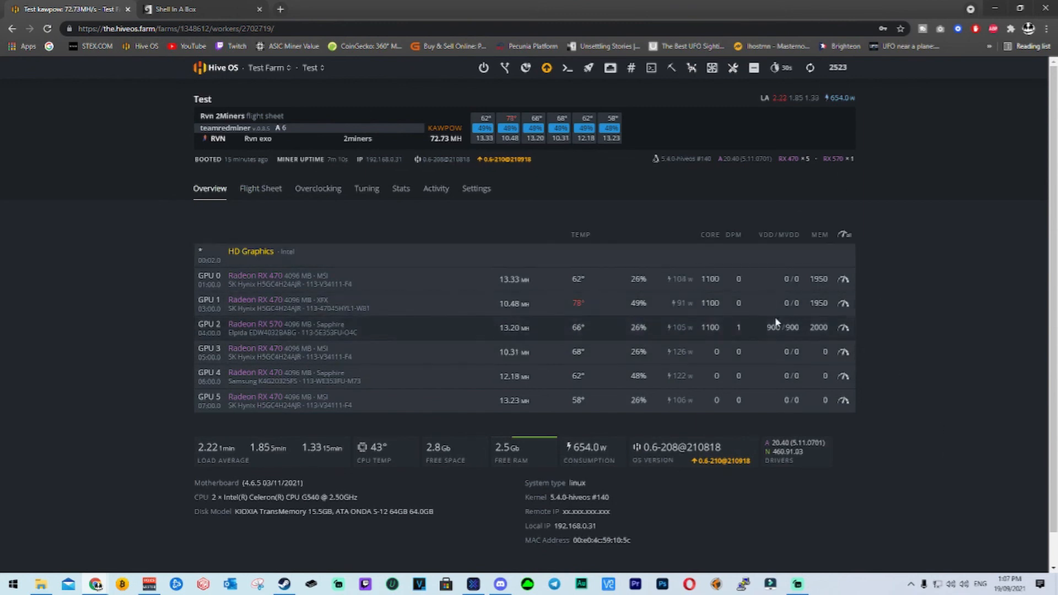
click(785, 329)
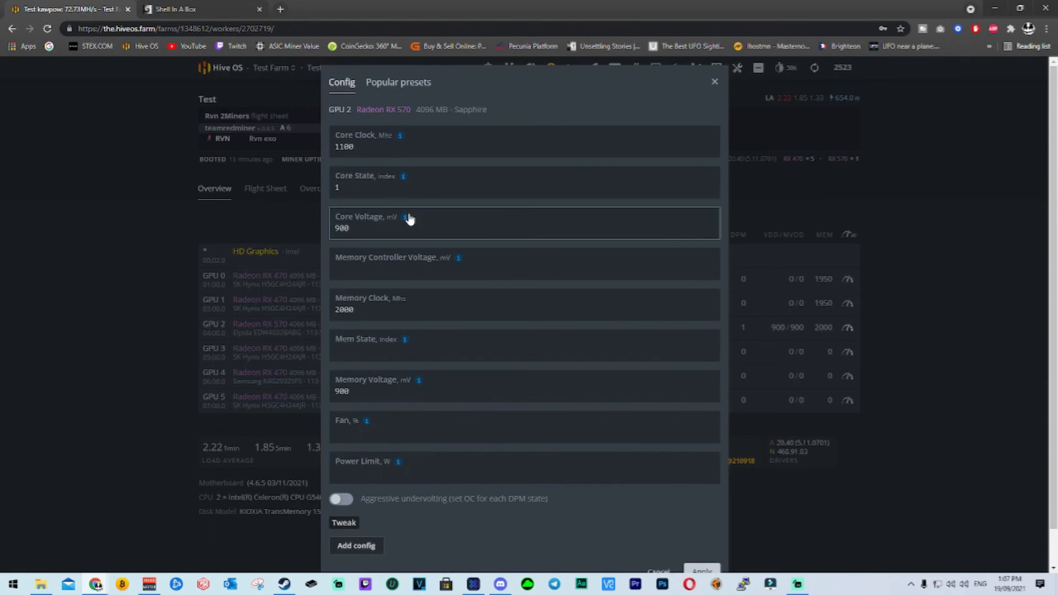
scroll(655, 513, down, 1)
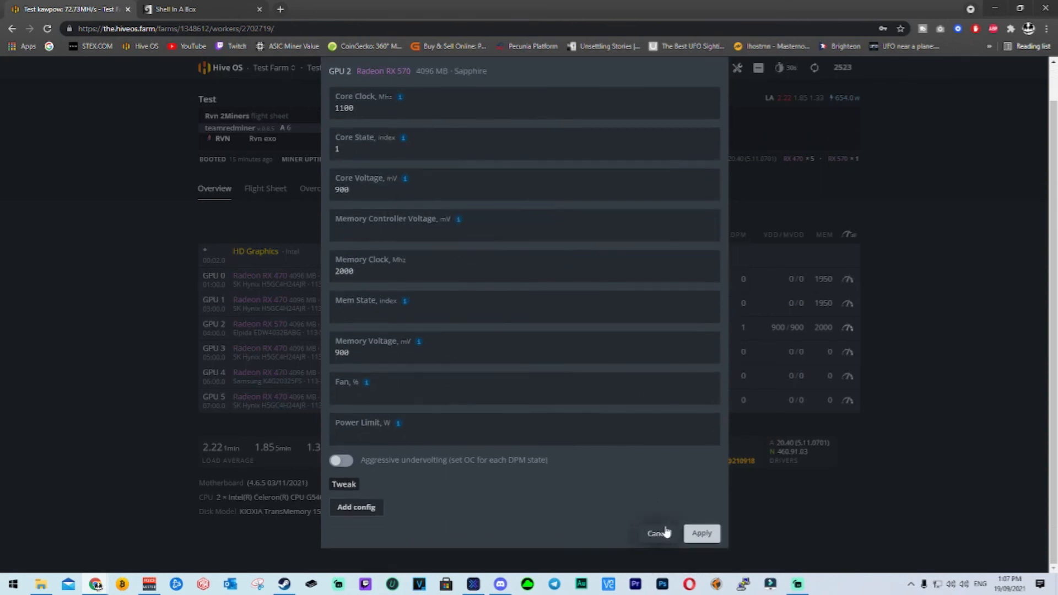
click(657, 533)
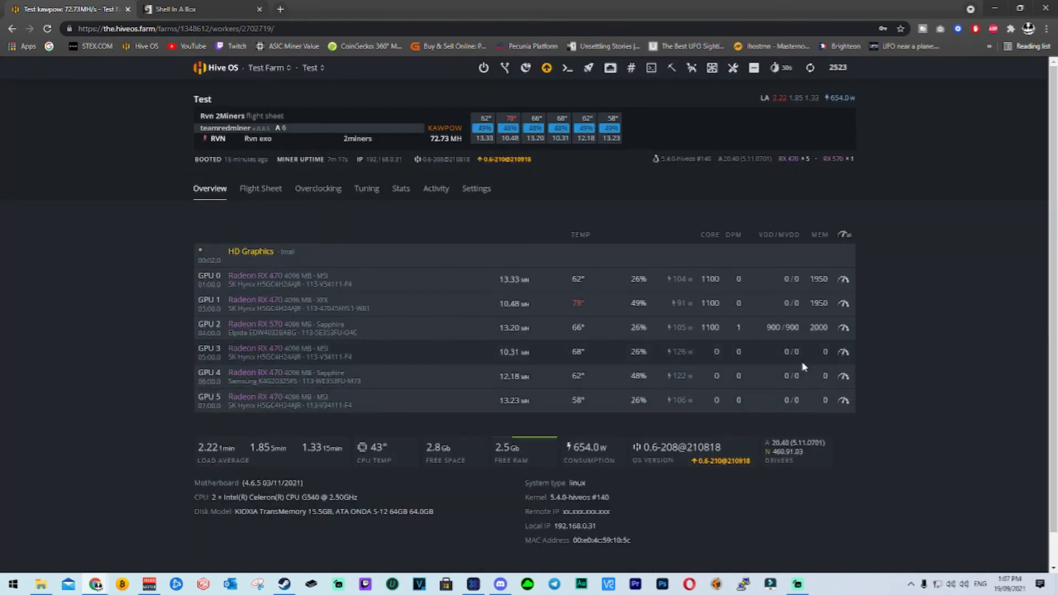